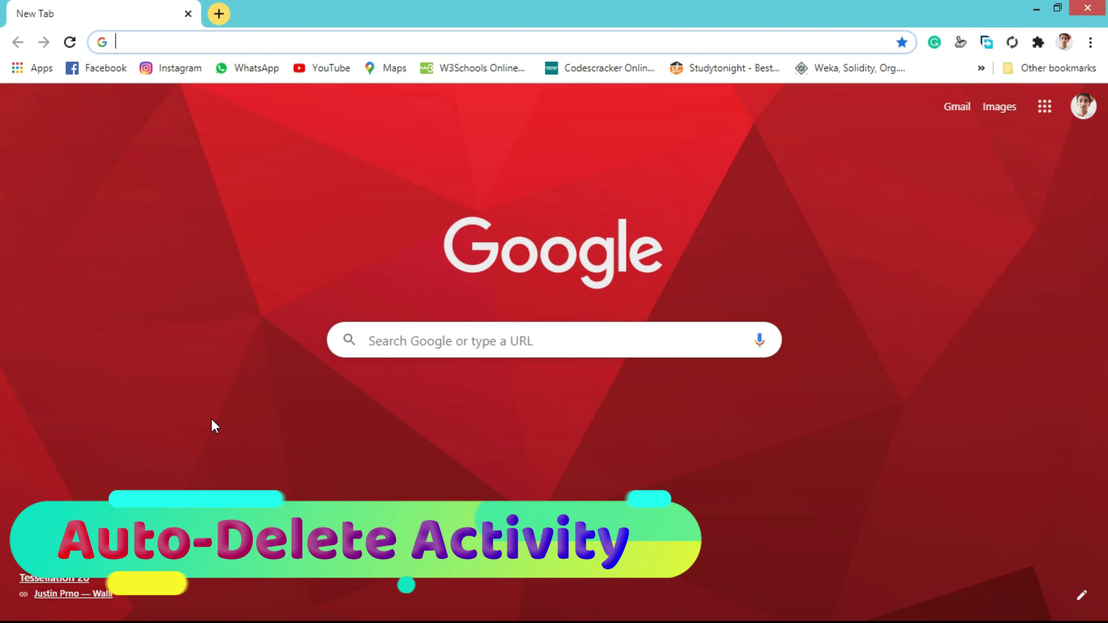
# Go to myactivity.google.com and open the account's activity controls
pyautogui.click(147, 39)
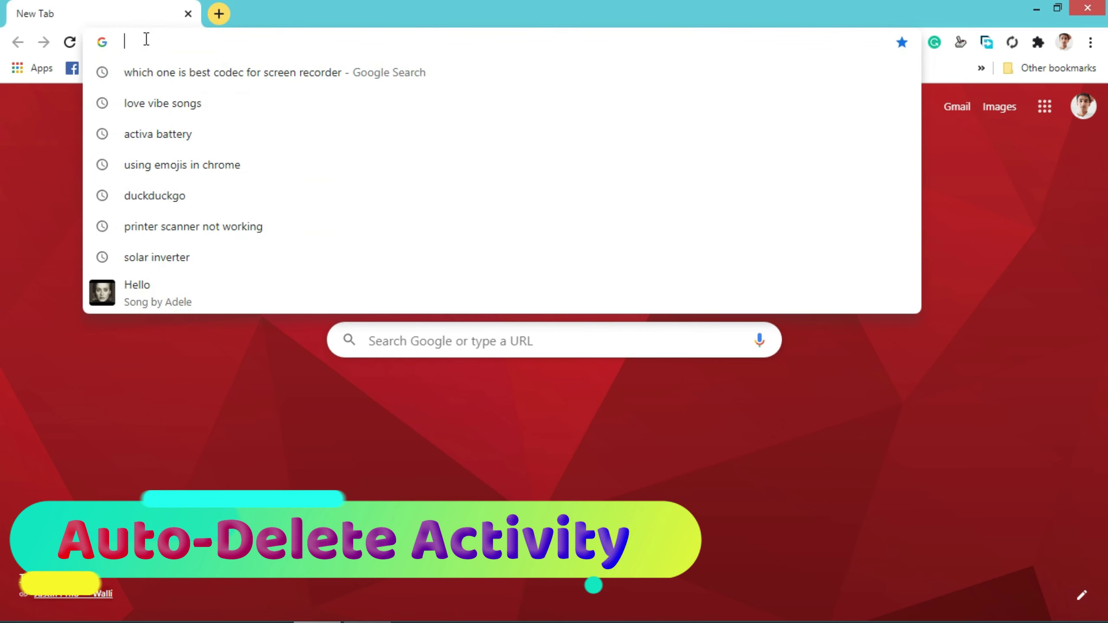
pyautogui.write('my')
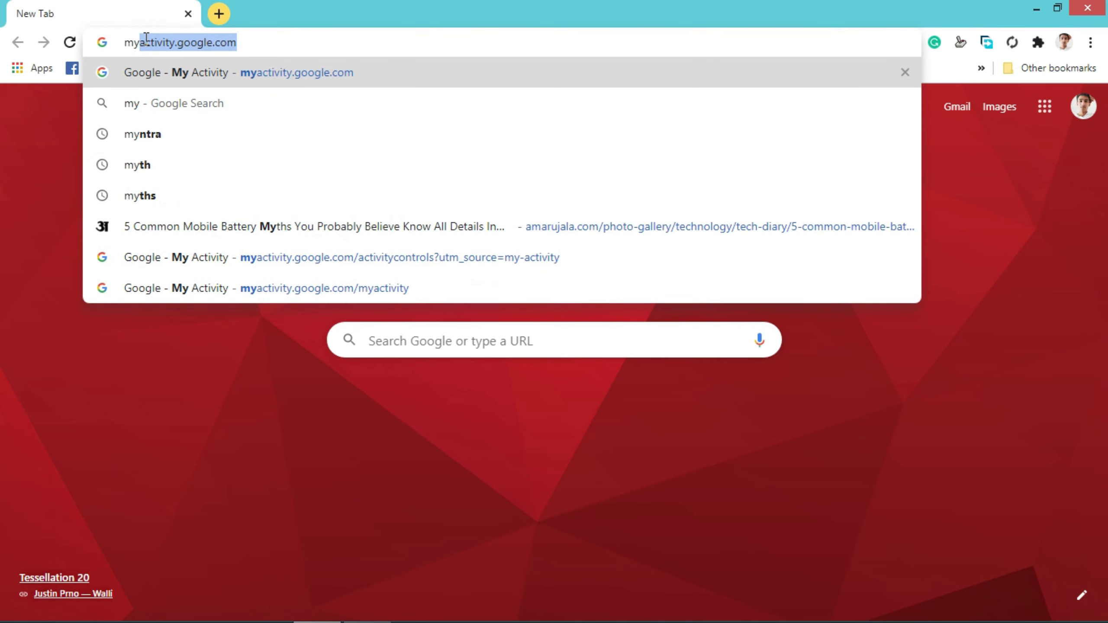
pyautogui.write('activity')
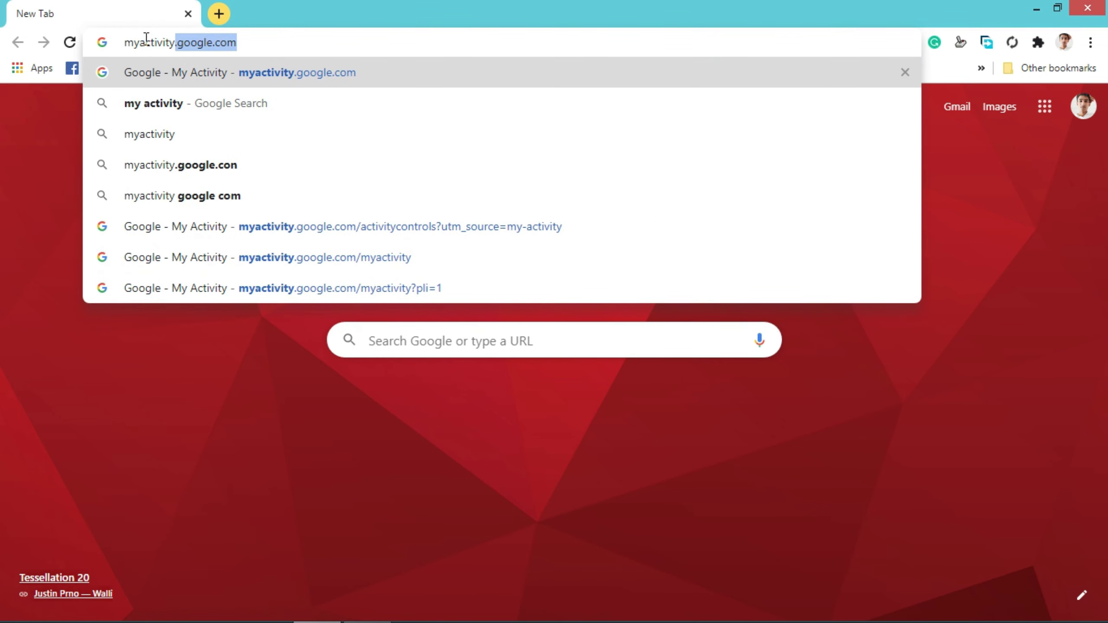
pyautogui.write('.googl')
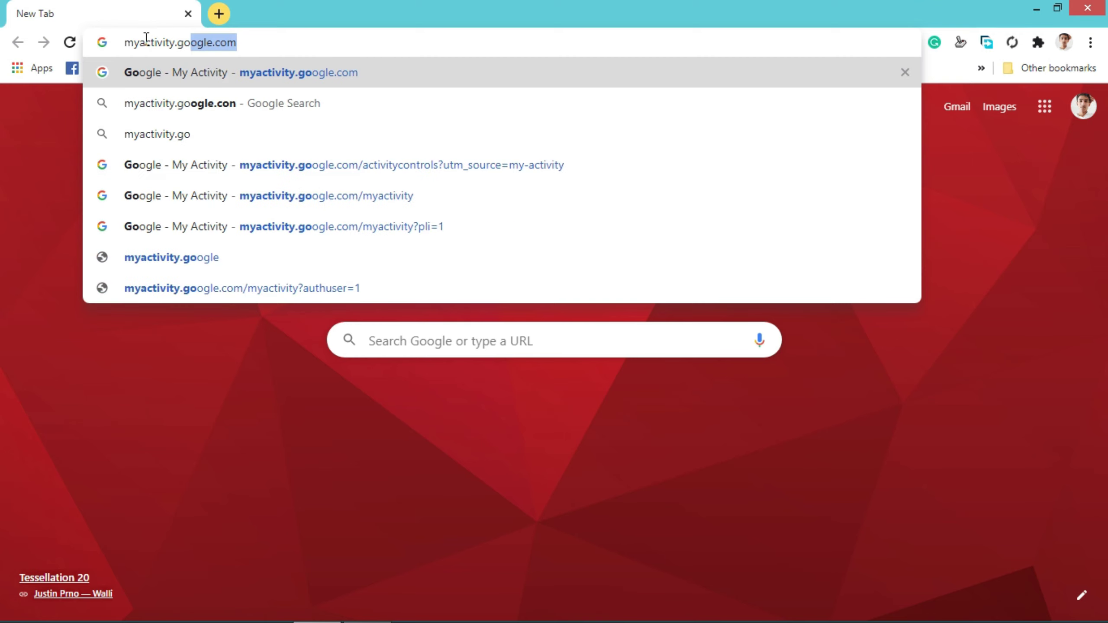
pyautogui.write('e.co')
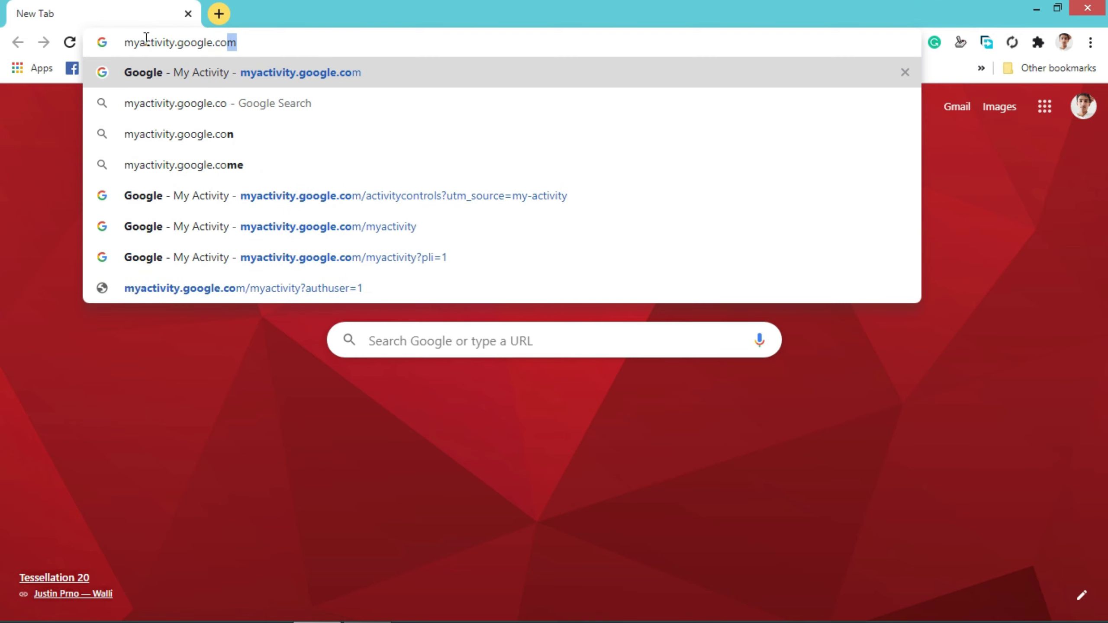
pyautogui.press('Return')
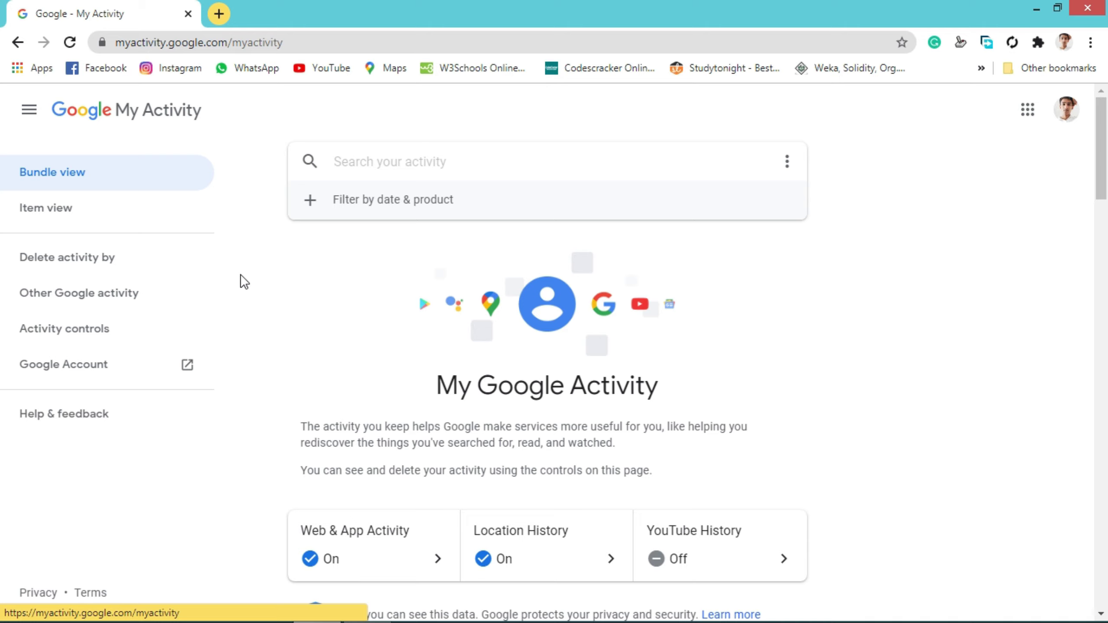
pyautogui.click(78, 332)
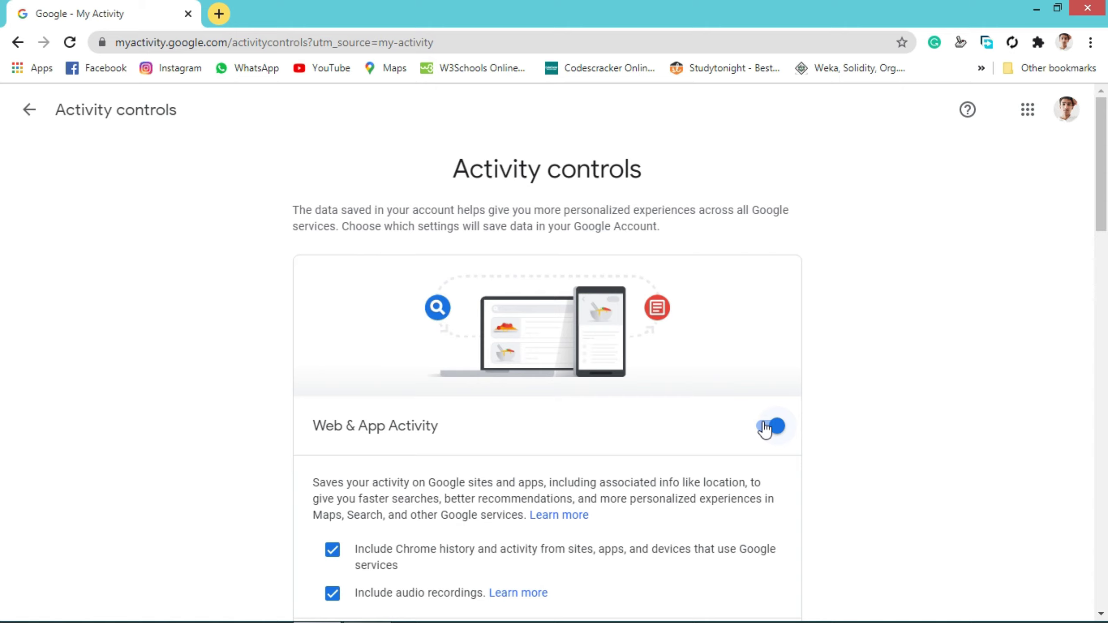
# Exclude audio recordings from Web & App Activity and confirm that their saving stops
pyautogui.scroll(-2, 765, 427)
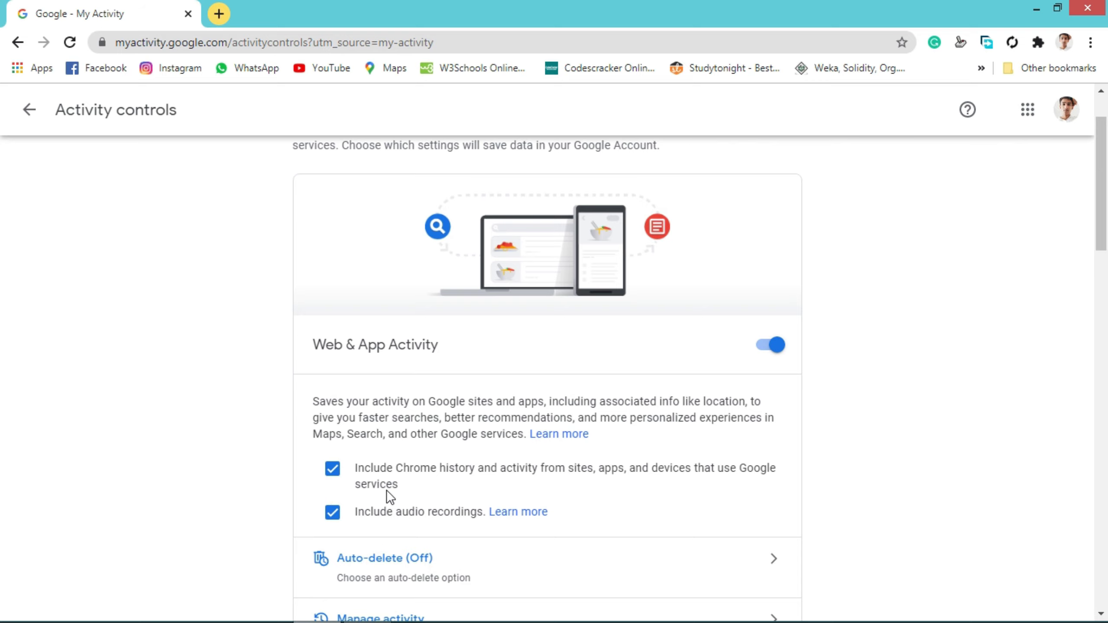
pyautogui.scroll(-2, 390, 497)
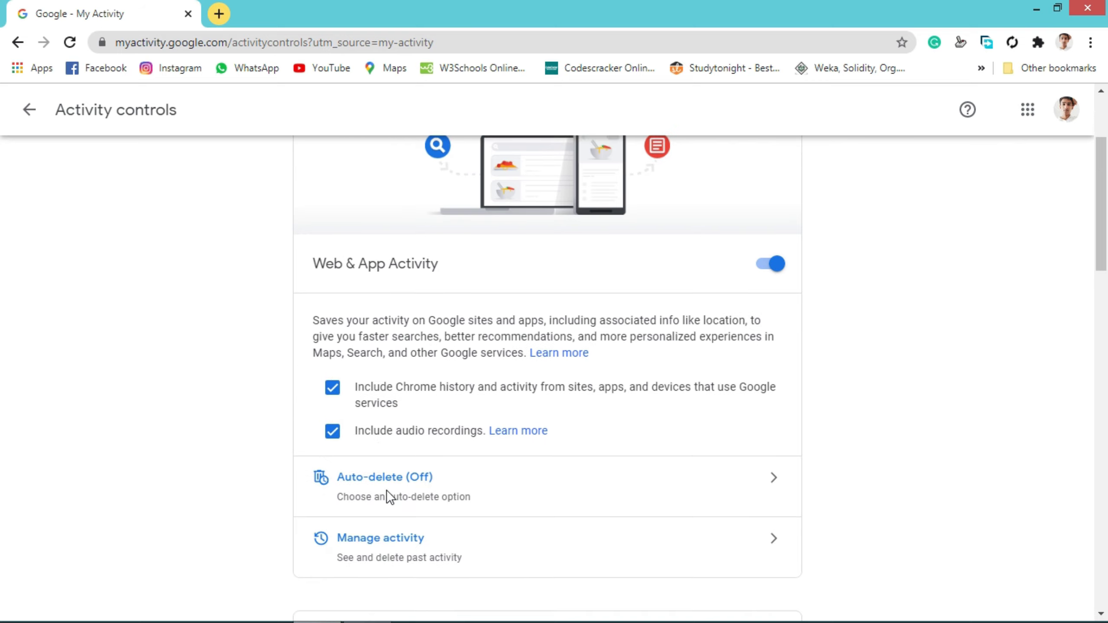
pyautogui.click(340, 435)
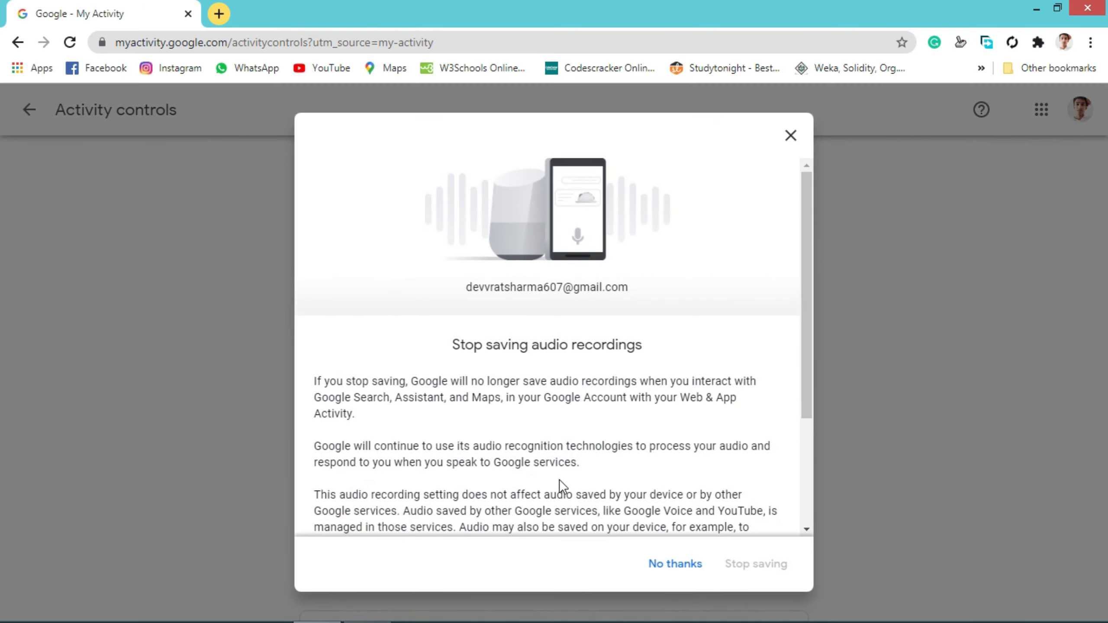
pyautogui.click(688, 565)
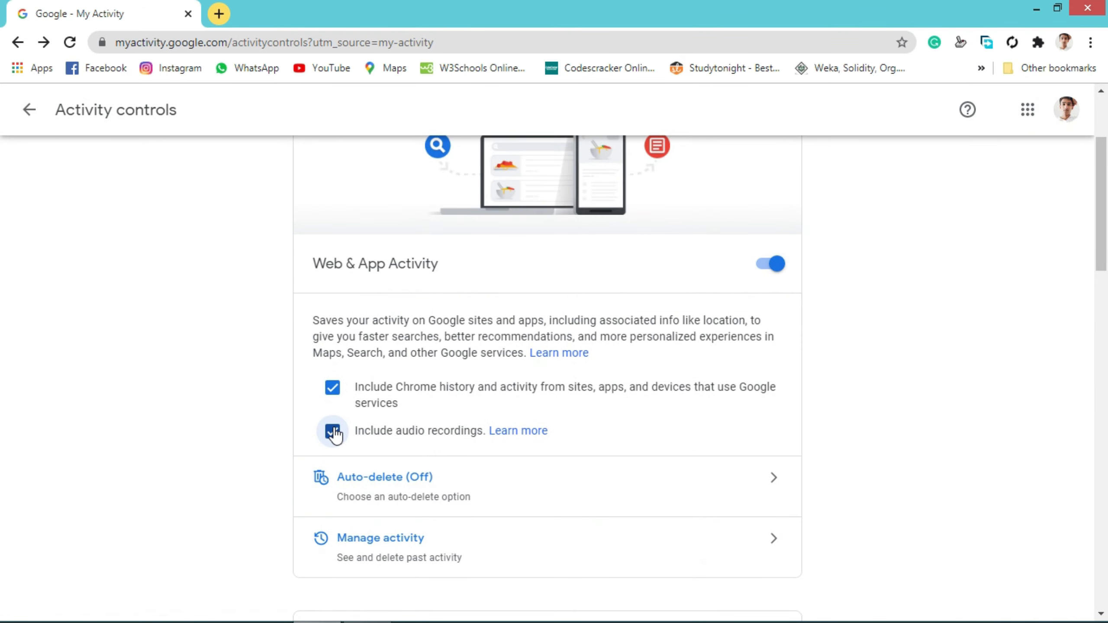
pyautogui.click(332, 431)
pyautogui.scroll(-2, 682, 476)
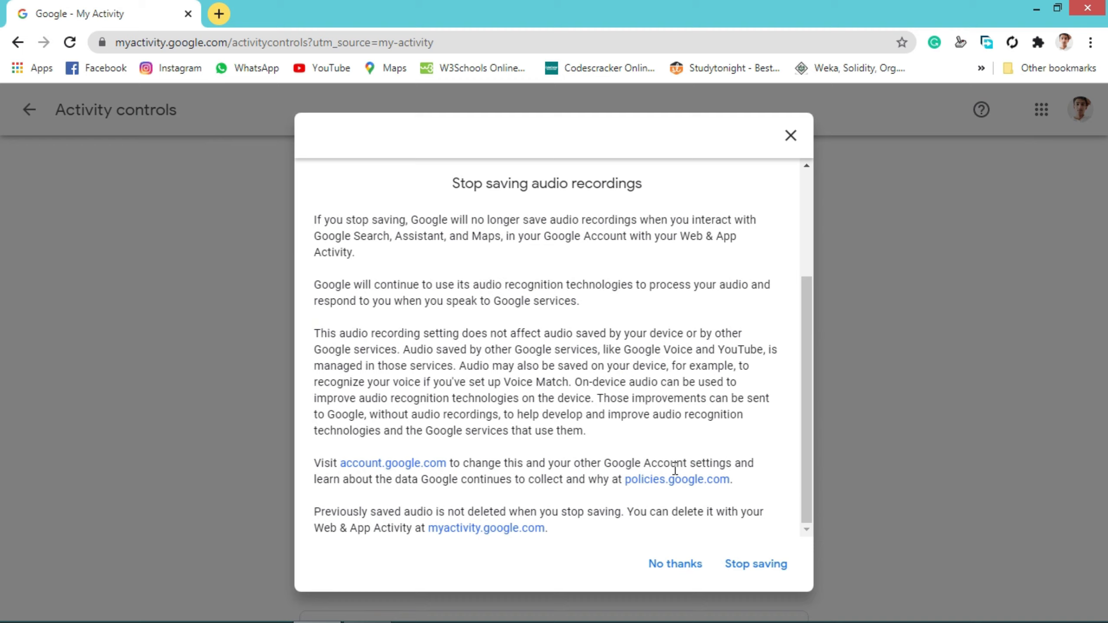
pyautogui.click(758, 563)
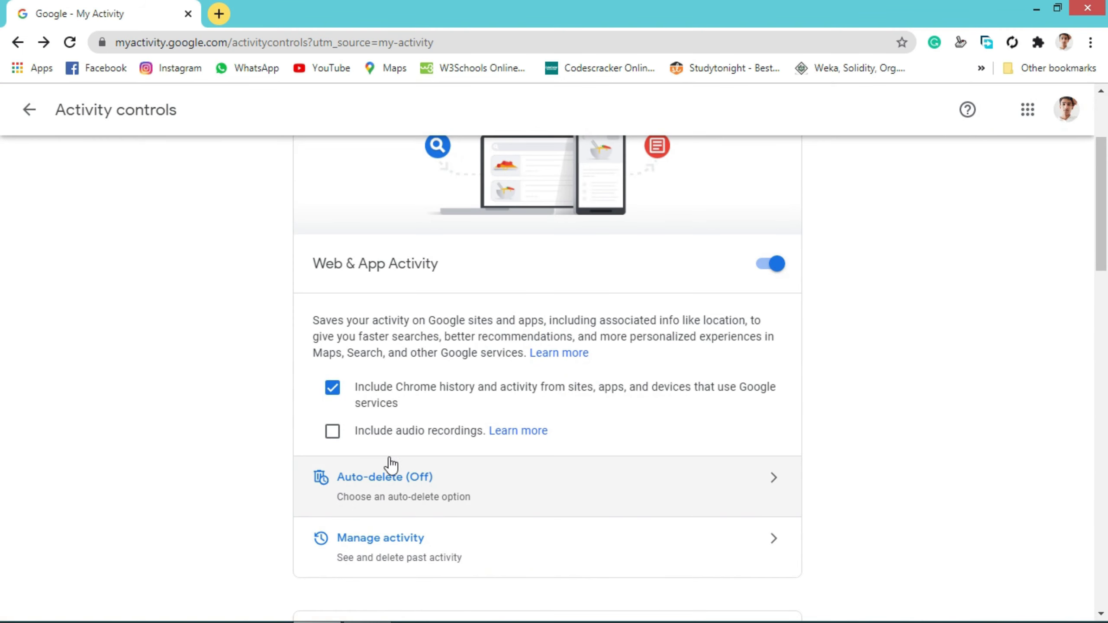
# Set Web & App Activity to auto-delete activity older than 3 months and confirm the preference
pyautogui.scroll(-2, 288, 421)
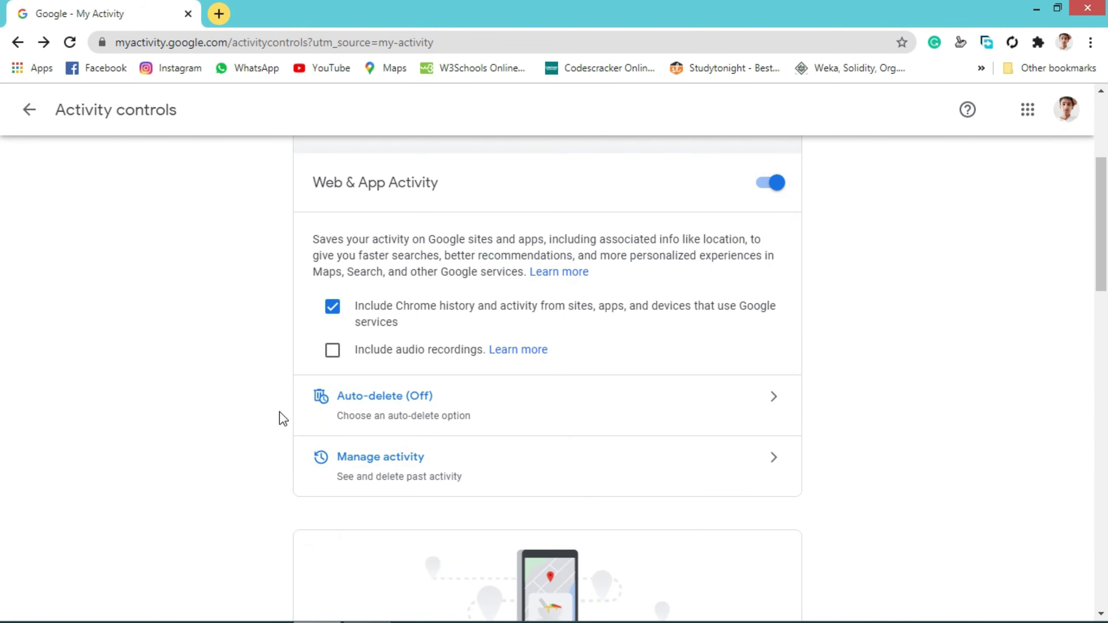
pyautogui.click(380, 416)
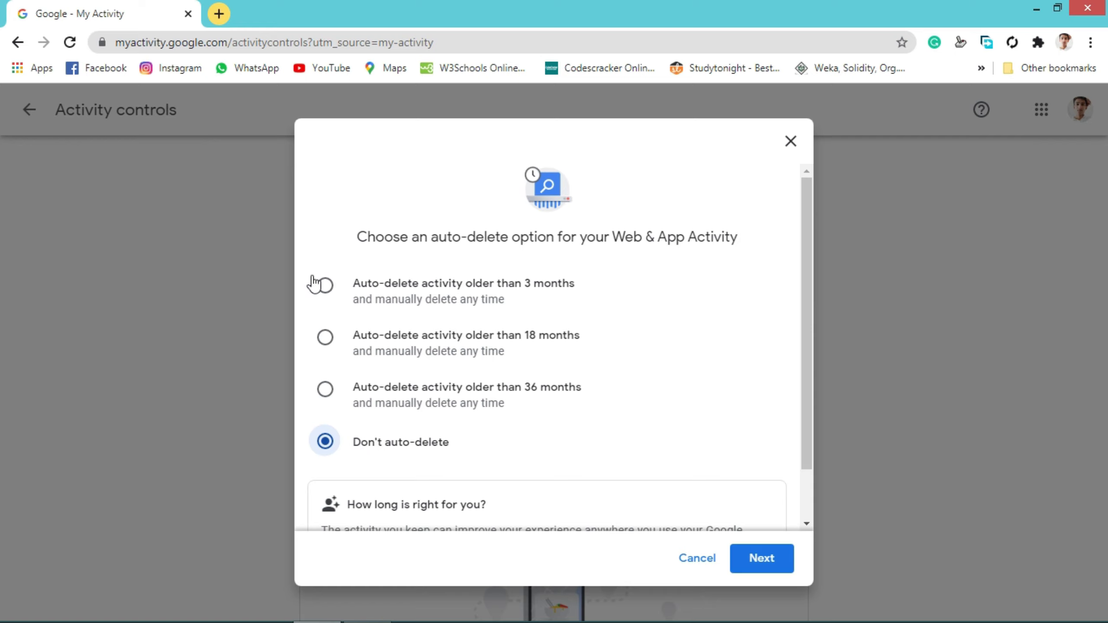
pyautogui.click(323, 292)
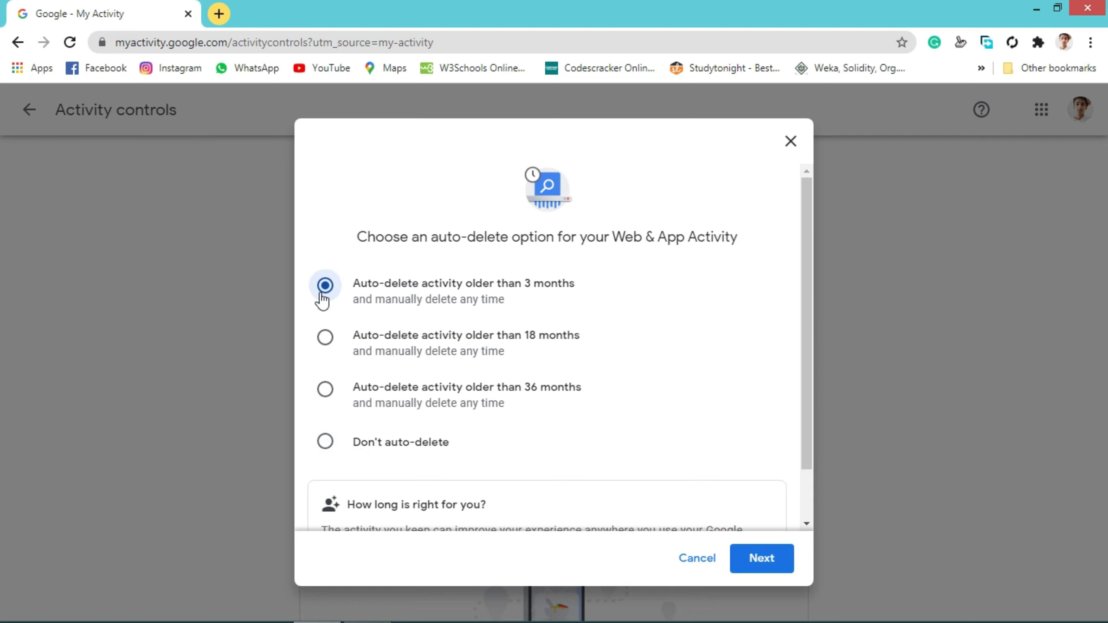
pyautogui.click(770, 564)
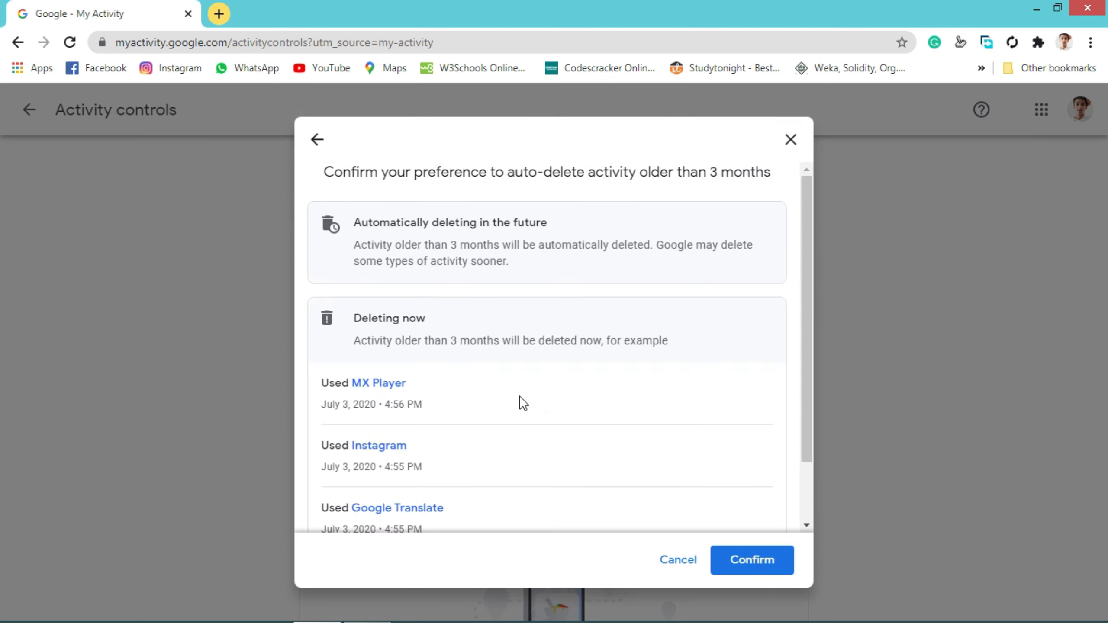
pyautogui.click(753, 567)
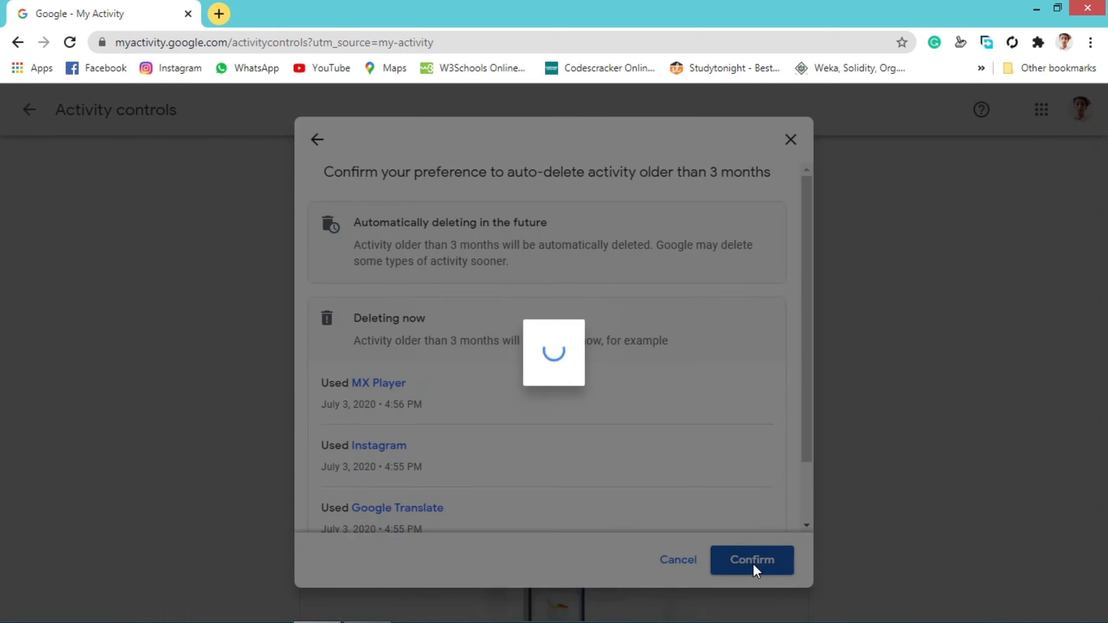
pyautogui.click(741, 552)
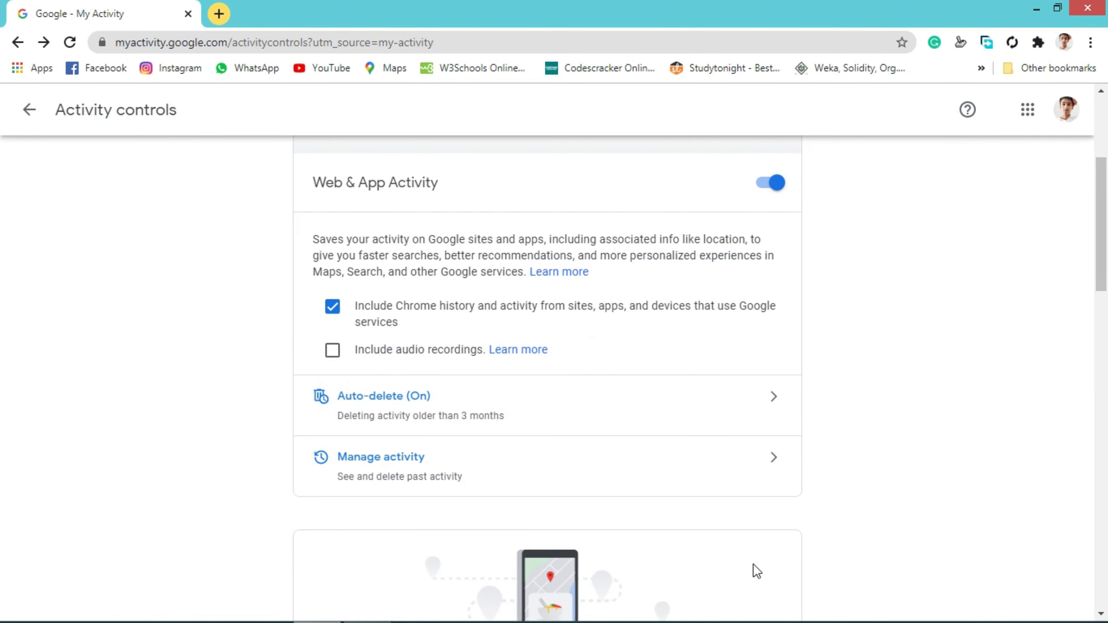
# Open a new blank browser tab and close the activity controls tab
pyautogui.scroll(5, 738, 549)
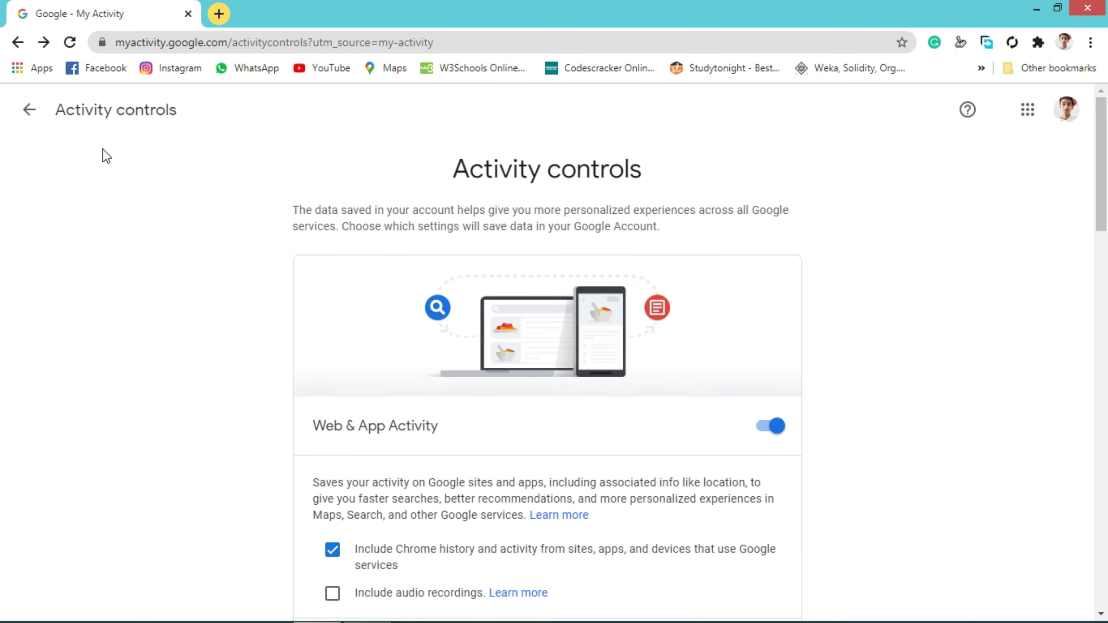
pyautogui.click(218, 14)
pyautogui.click(185, 13)
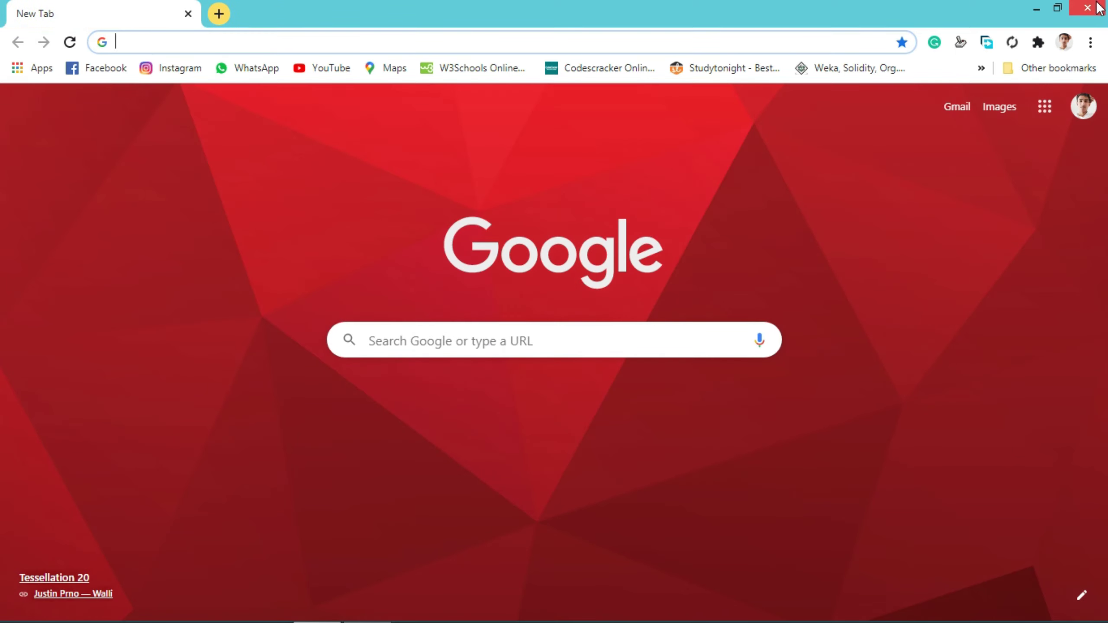
# Run the safety check from Chrome's settings, review the compromised passwords and return to the check results
pyautogui.click(1094, 48)
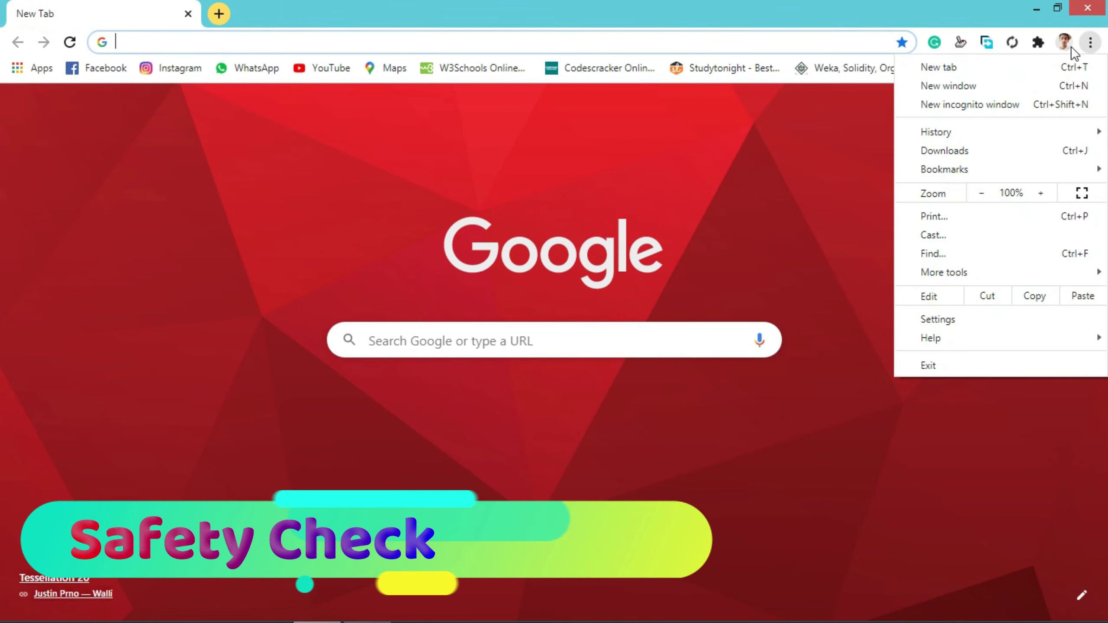
pyautogui.click(964, 319)
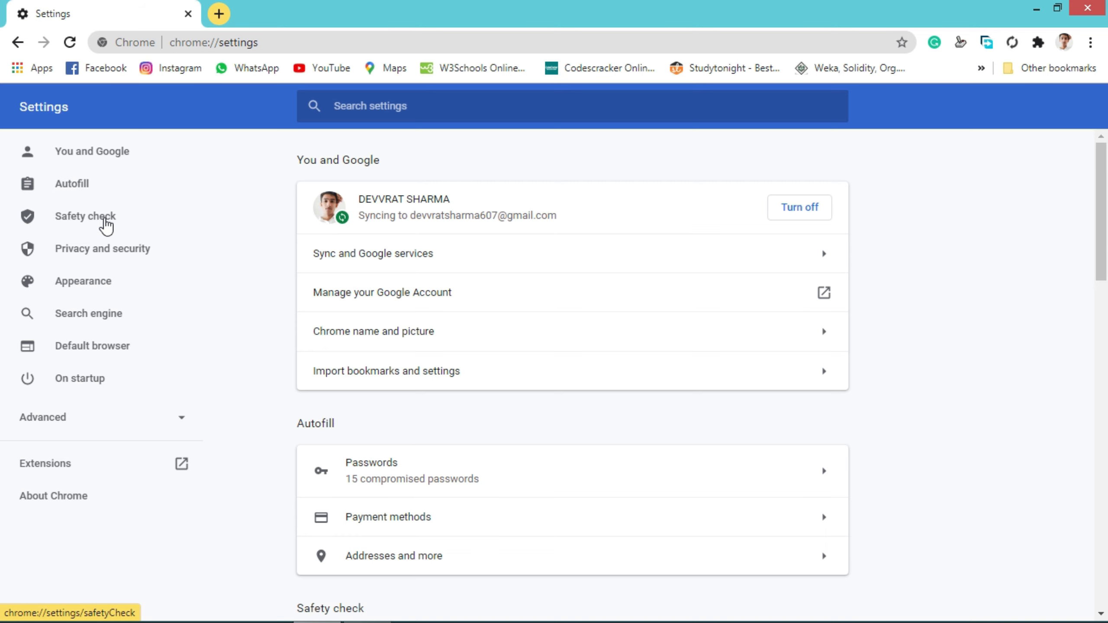
pyautogui.click(105, 226)
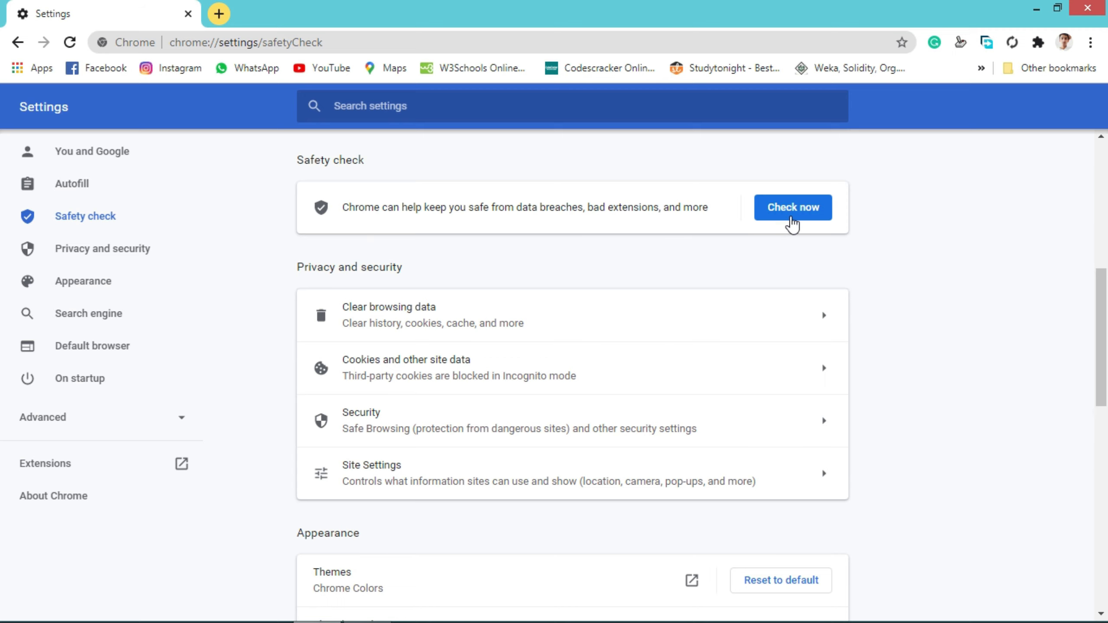
pyautogui.click(793, 217)
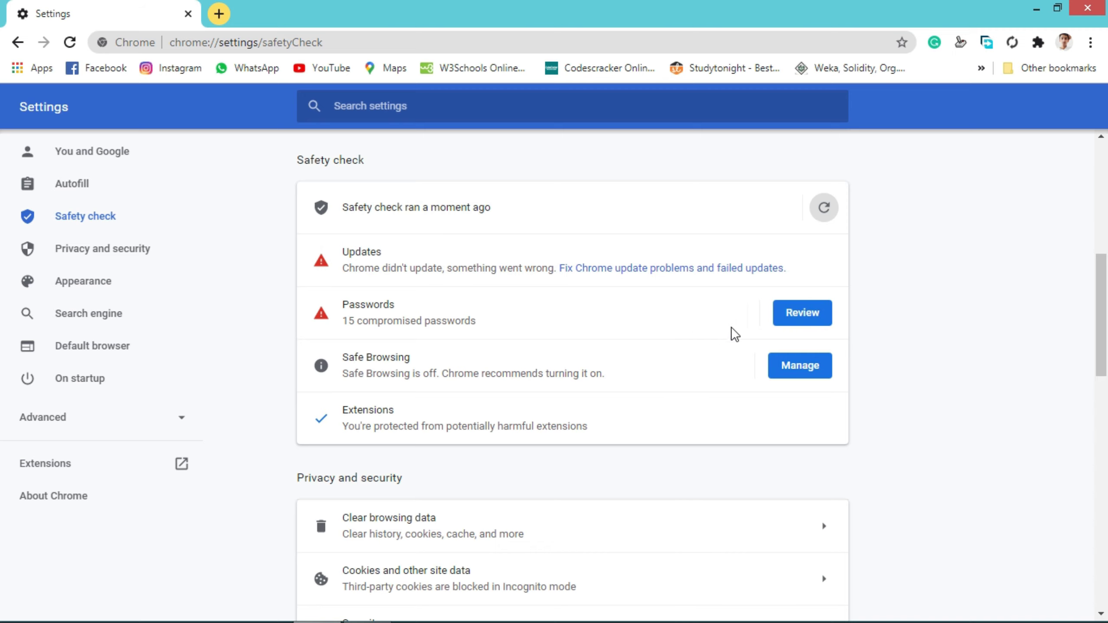
pyautogui.click(783, 322)
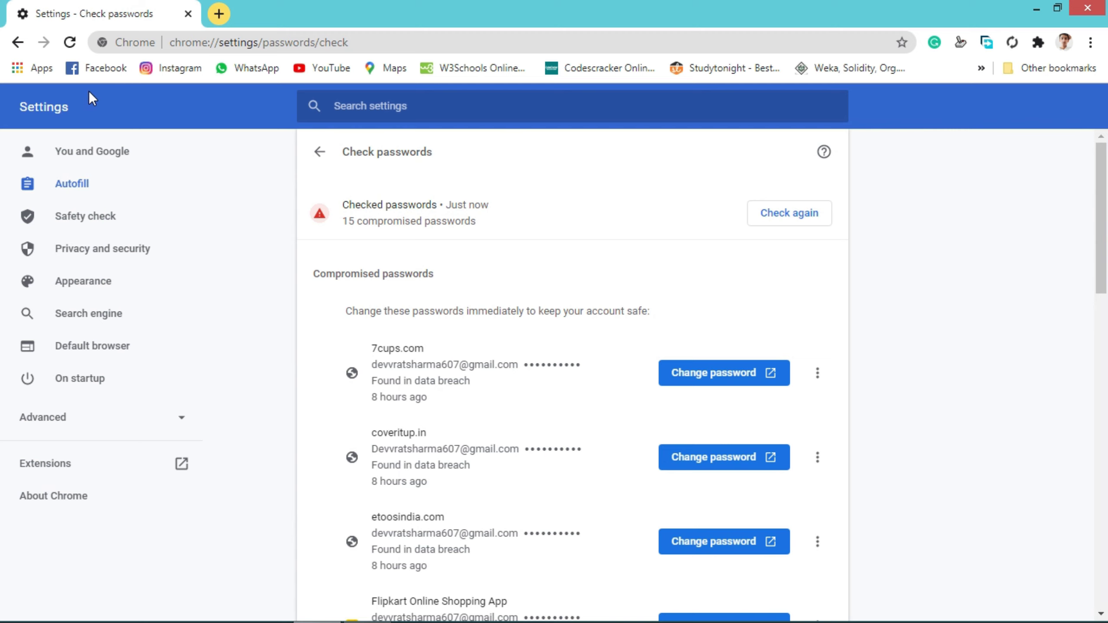
pyautogui.click(17, 43)
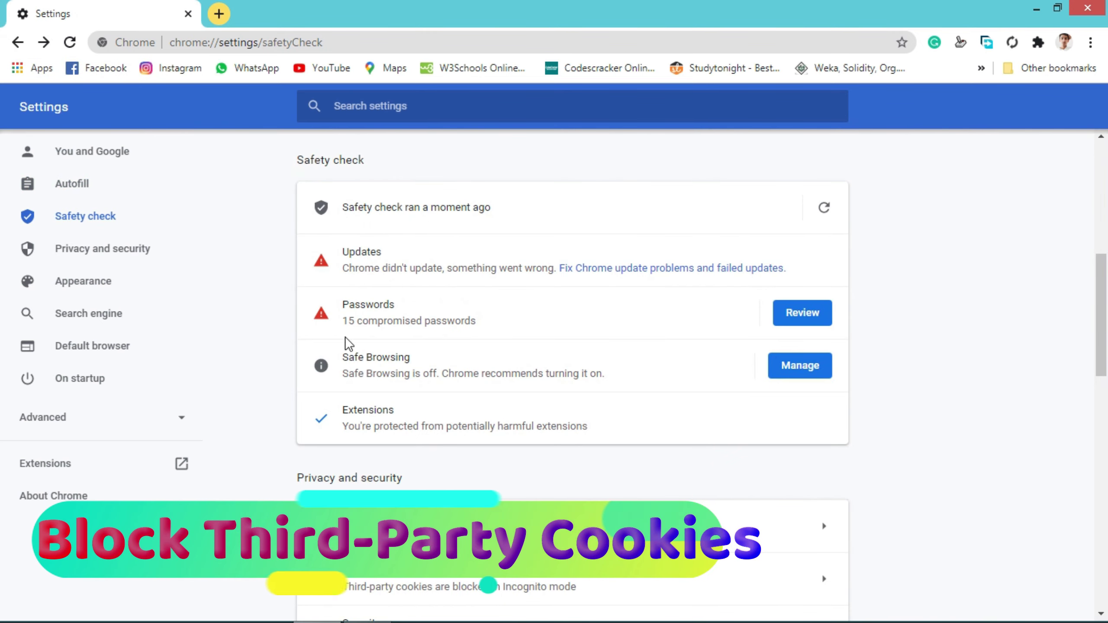
# Set the general cookie setting under Privacy and security to Block third-party cookies, and return to the privacy settings
pyautogui.click(117, 252)
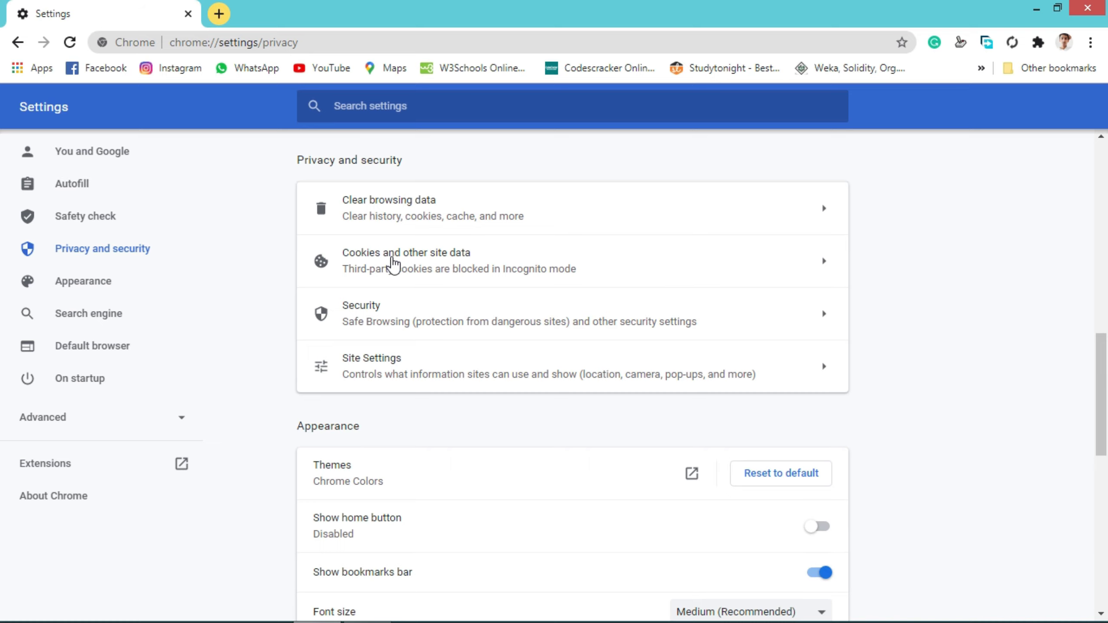
pyautogui.click(392, 259)
pyautogui.scroll(-3, 393, 258)
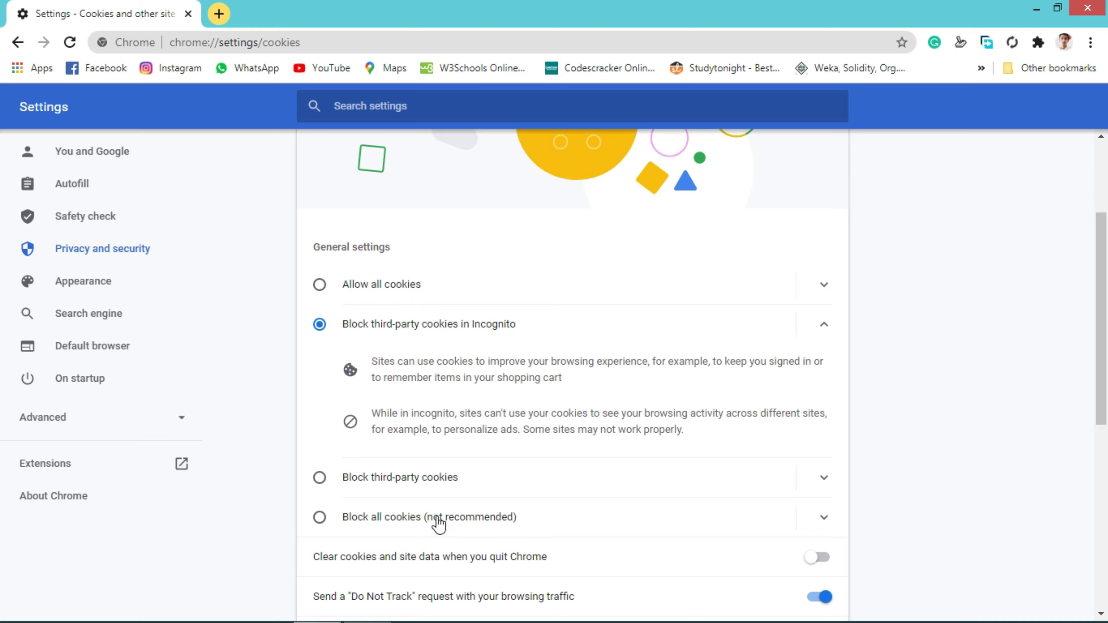
pyautogui.click(320, 479)
pyautogui.scroll(-2, 323, 467)
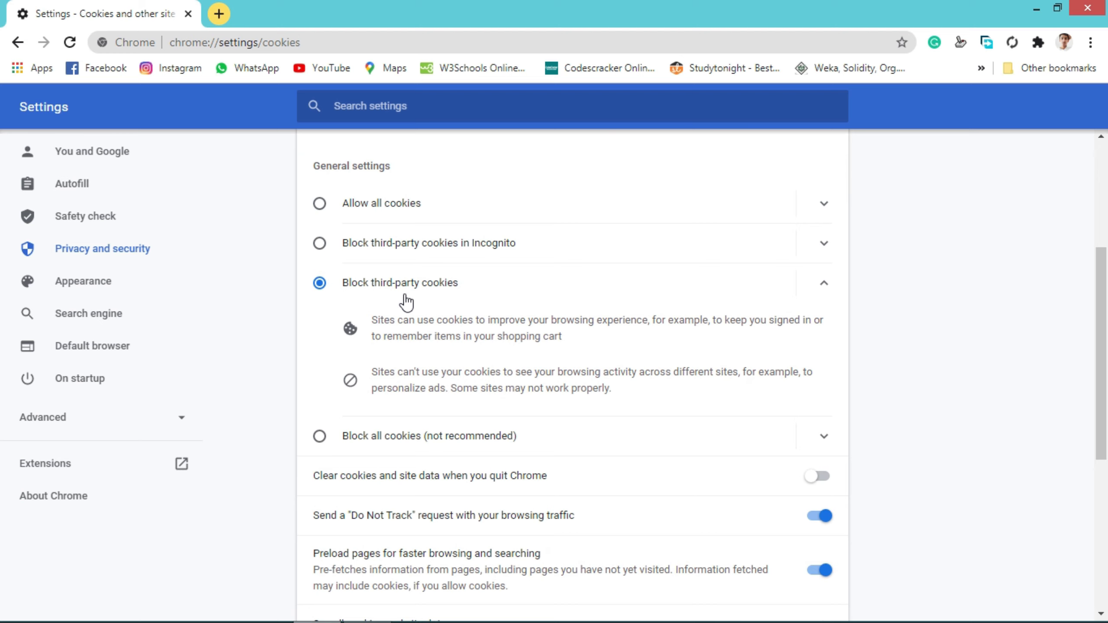
pyautogui.hotkey('alt', 'Left')
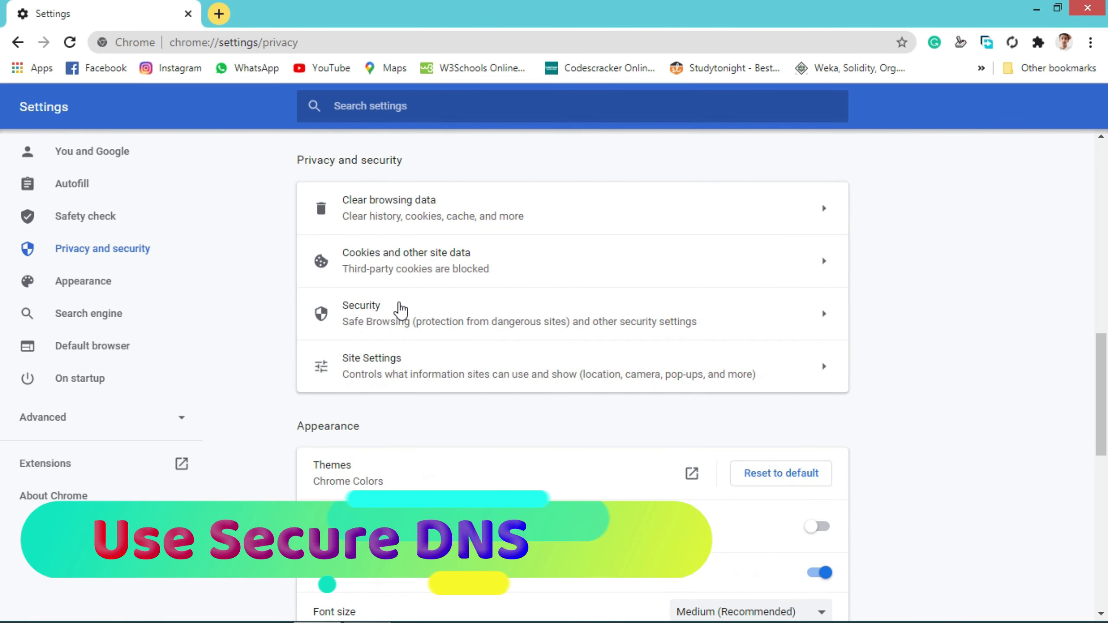
# Choose Cloudflare (1.1.1.1) from the secure DNS providers in the Security settings under Privacy and security
pyautogui.click(401, 309)
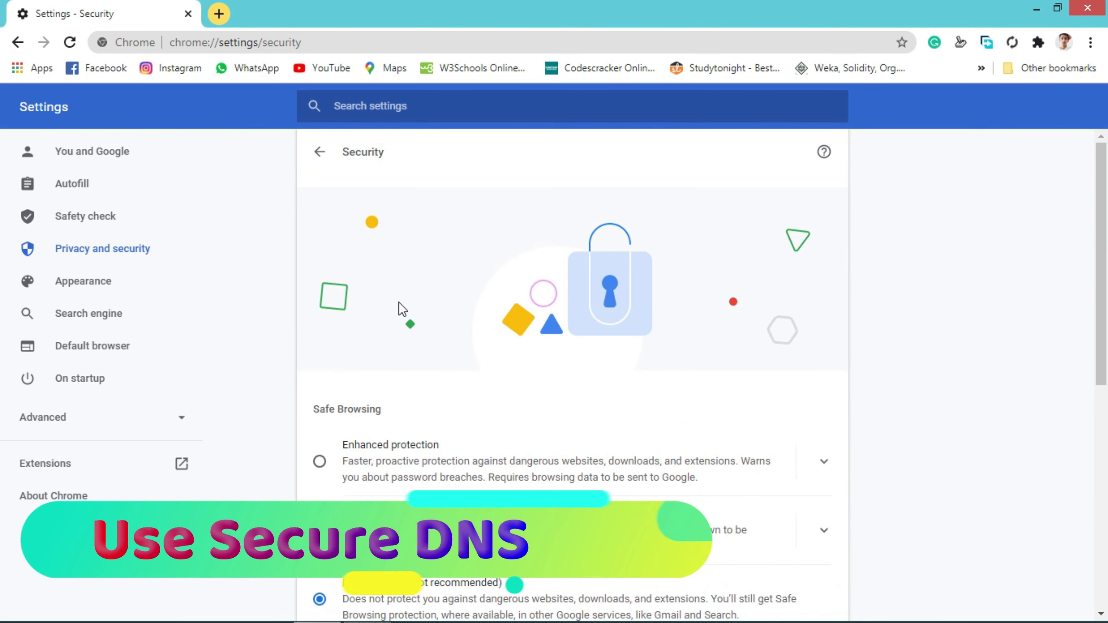
pyautogui.scroll(-4, 400, 303)
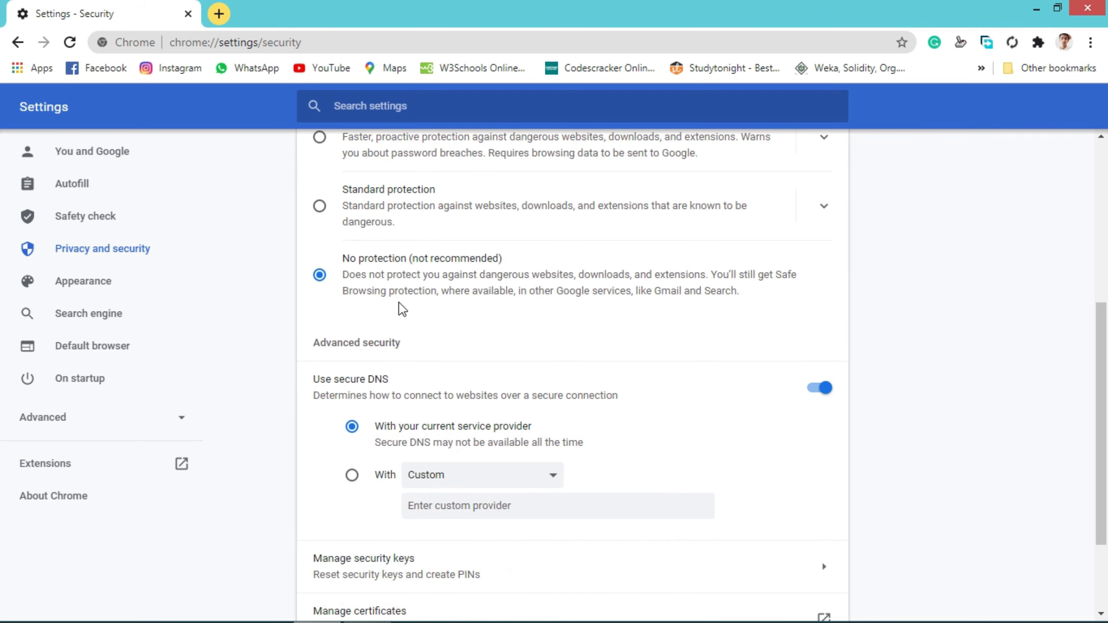
pyautogui.scroll(-2, 399, 306)
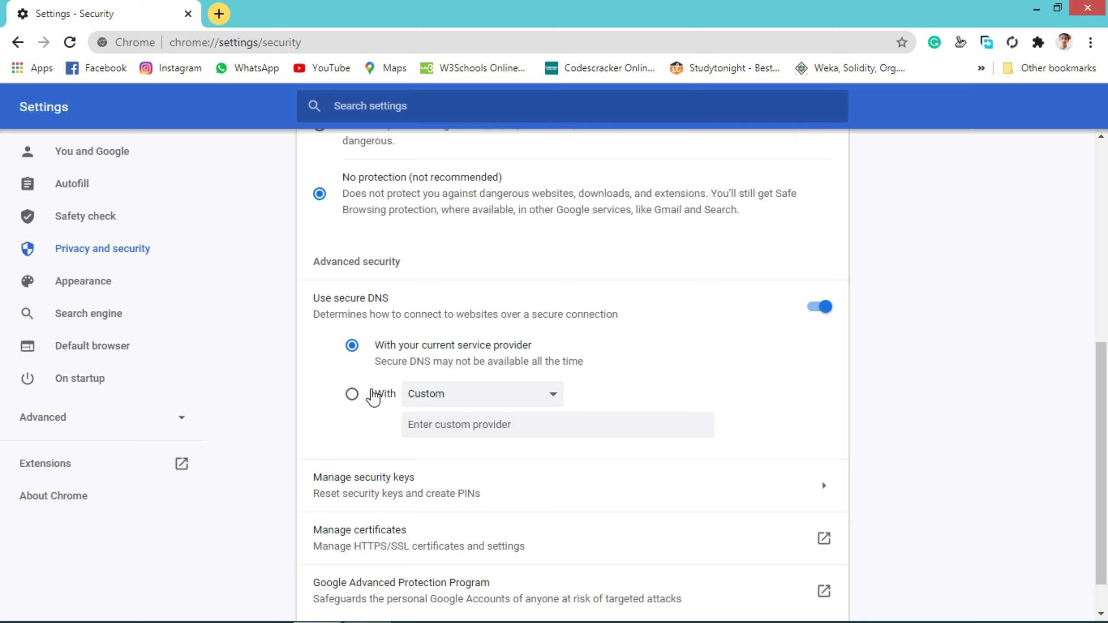
pyautogui.click(352, 395)
pyautogui.click(447, 398)
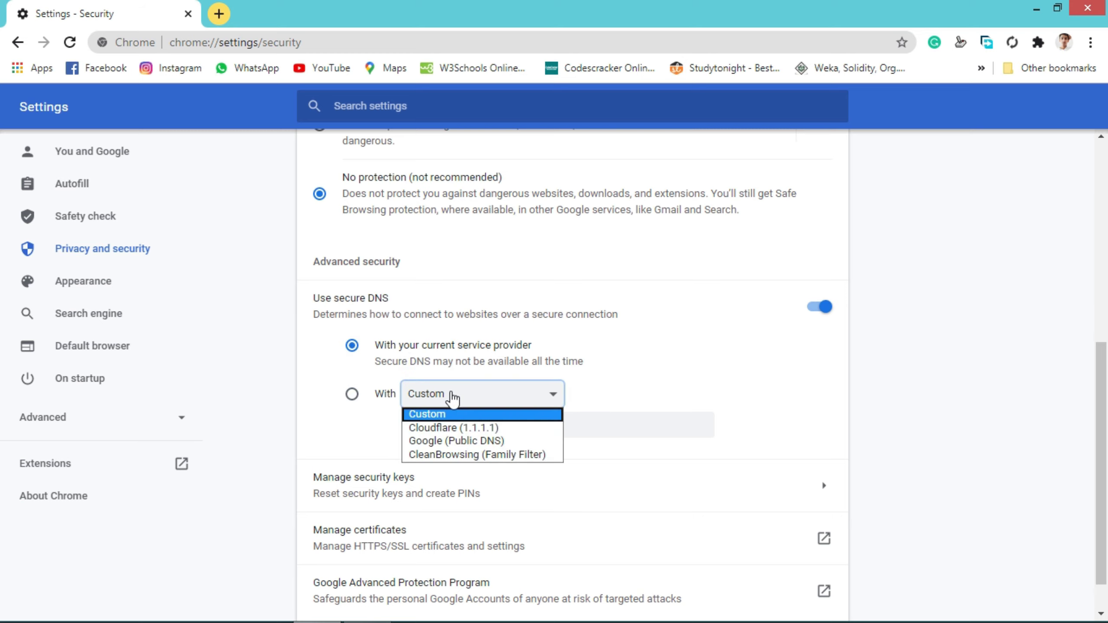
pyautogui.click(449, 428)
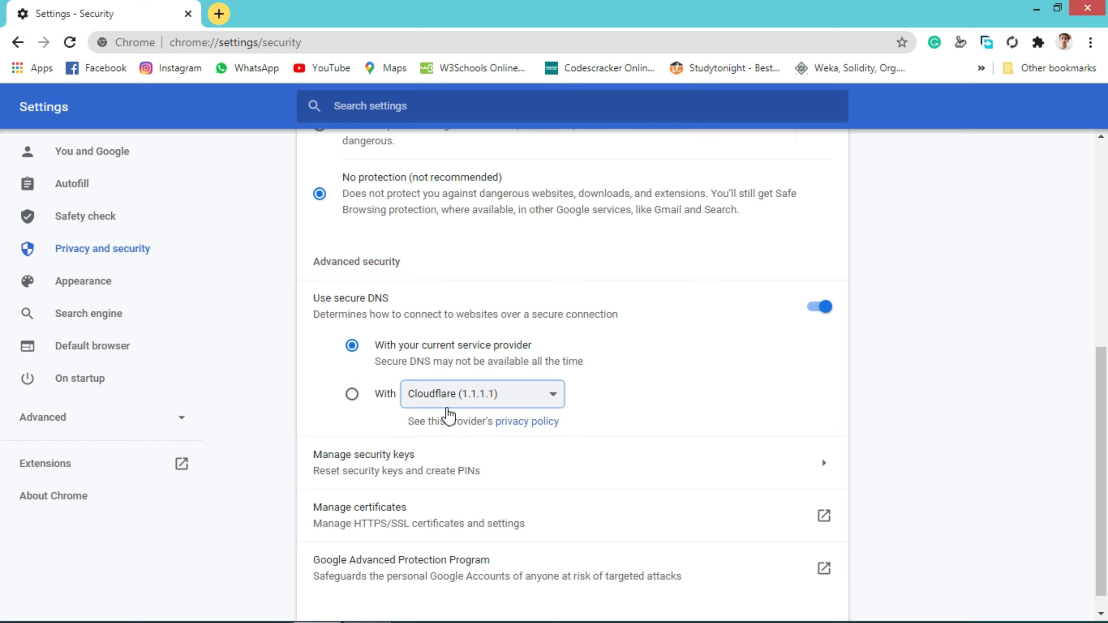
pyautogui.scroll(-1, 448, 417)
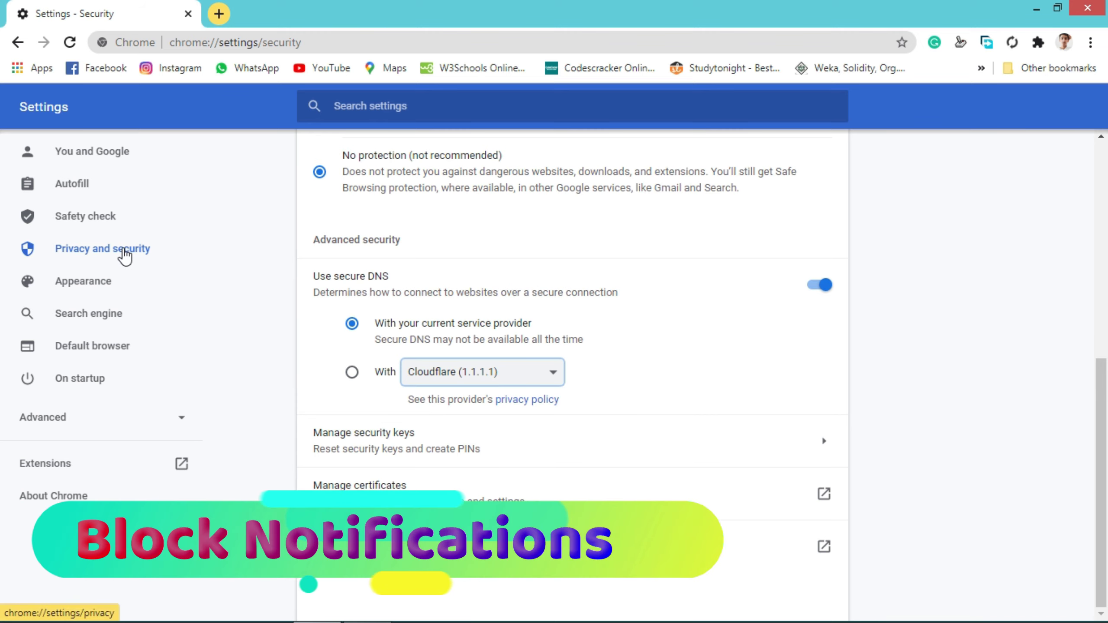
# Open the Notifications permission in Site Settings under Privacy and security
pyautogui.click(125, 255)
pyautogui.click(413, 381)
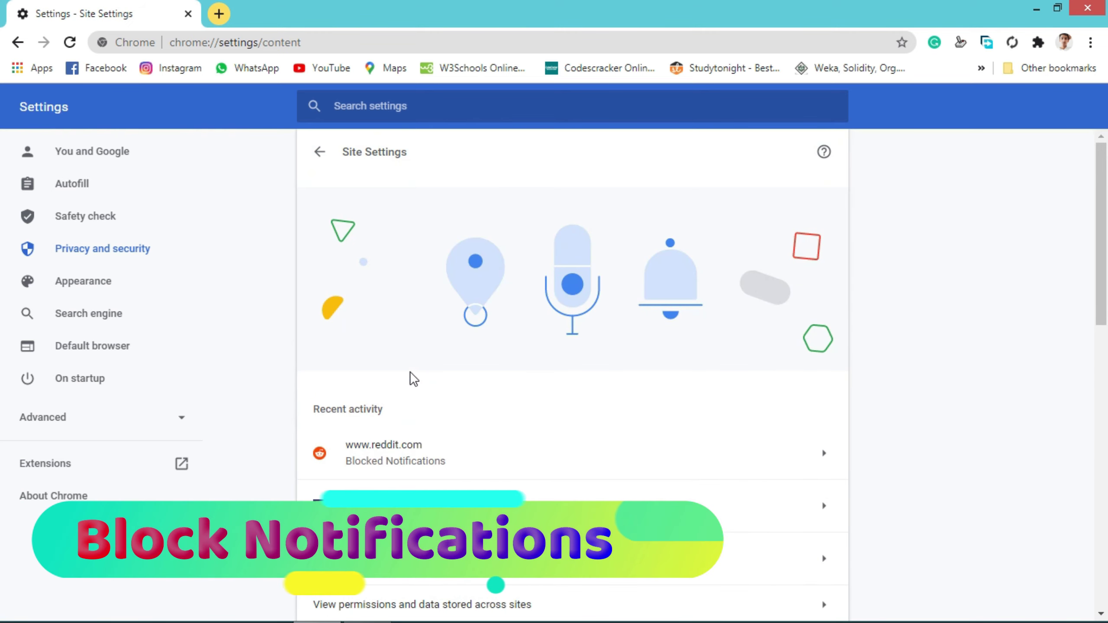
pyautogui.scroll(-9, 410, 377)
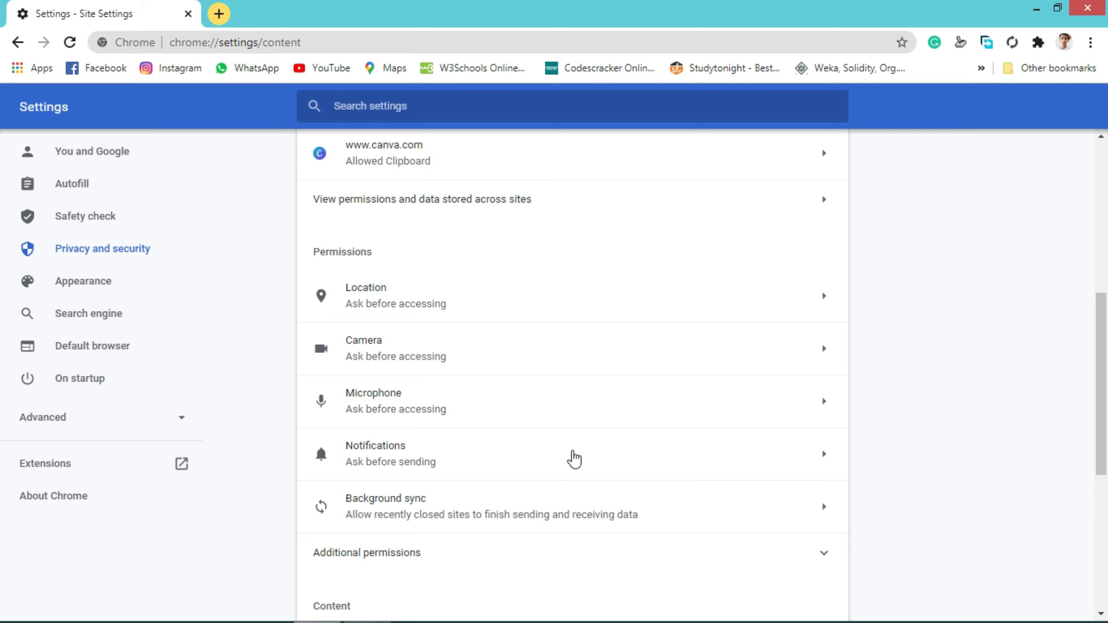
pyautogui.click(573, 454)
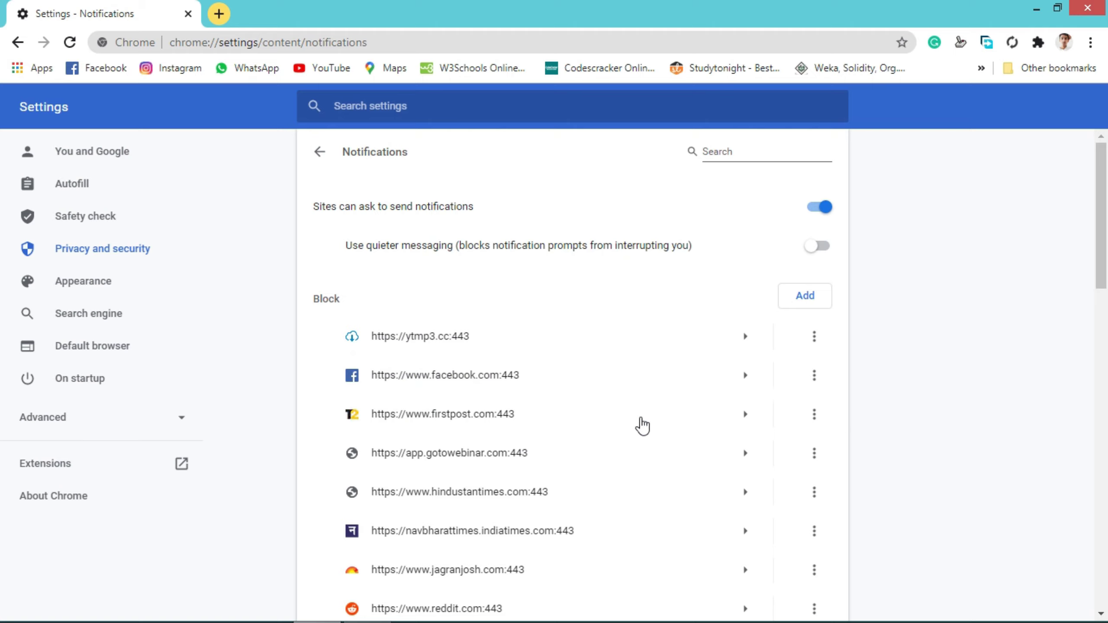
# Set the notification permission for ytmp3.cc to Block, return to the Notifications page, and switch sites' notification requests off and on again
pyautogui.click(702, 343)
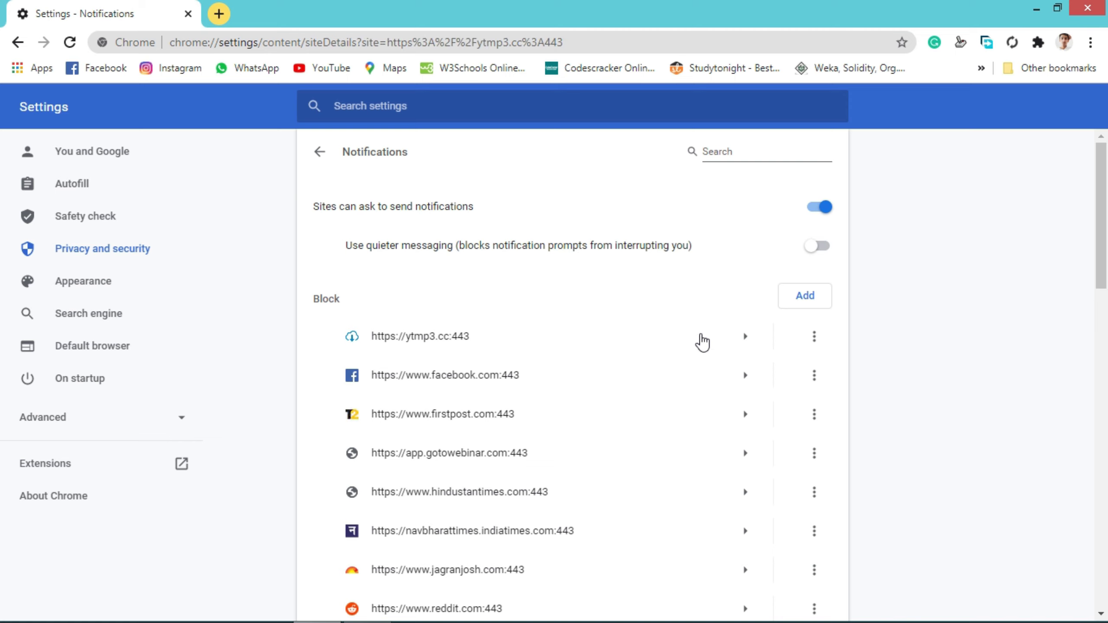
pyautogui.scroll(-4, 698, 471)
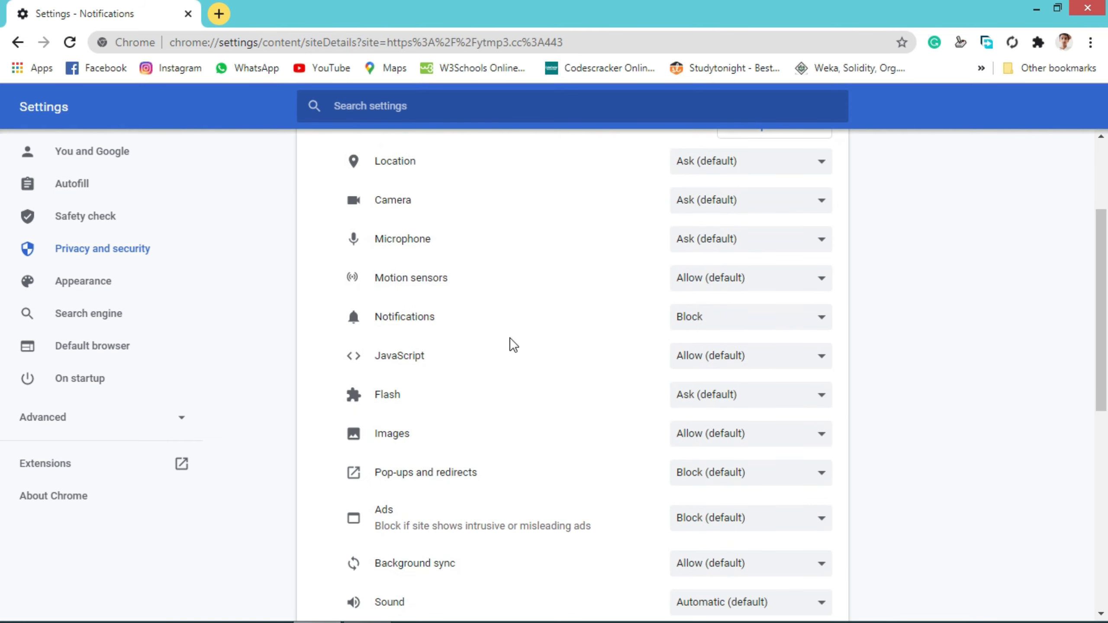
pyautogui.click(778, 330)
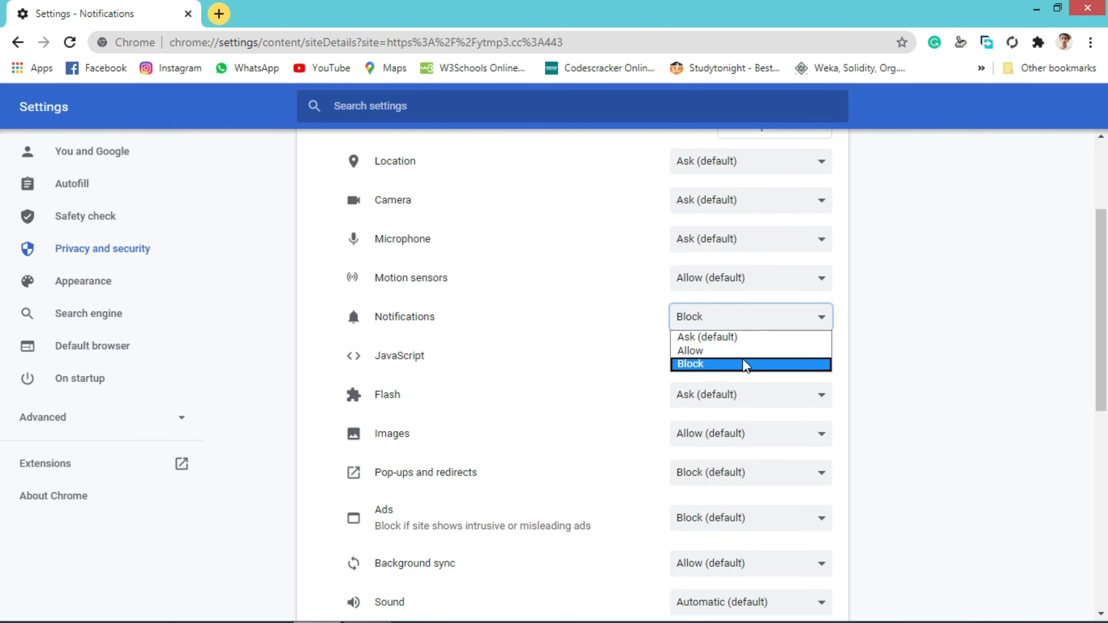
pyautogui.click(732, 364)
pyautogui.scroll(2, 571, 289)
pyautogui.hotkey('alt', 'Left')
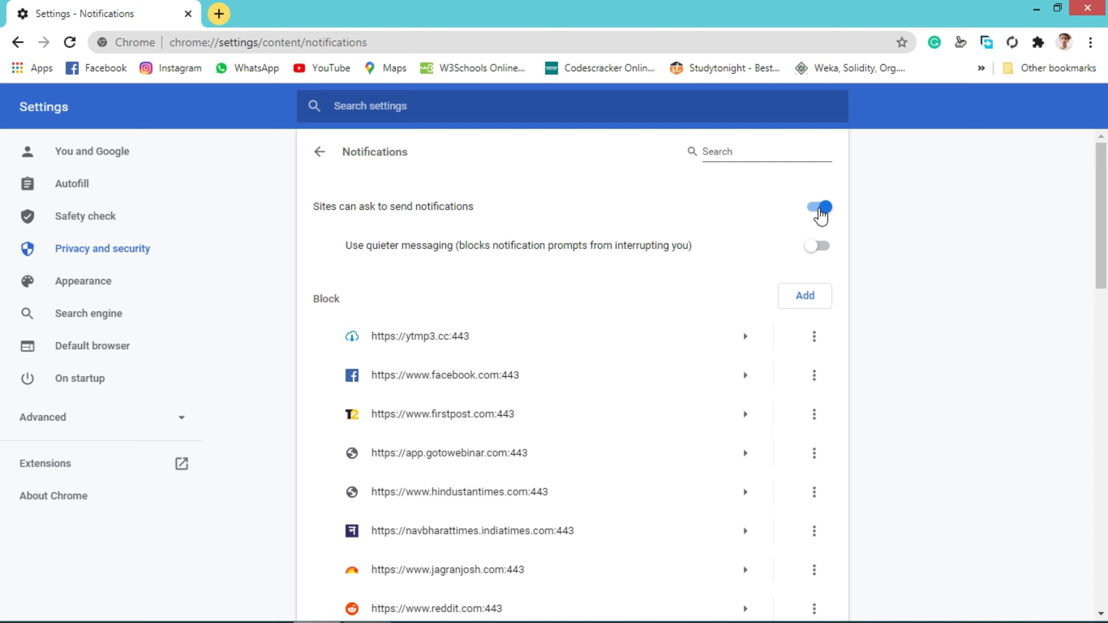
pyautogui.click(819, 207)
pyautogui.click(819, 209)
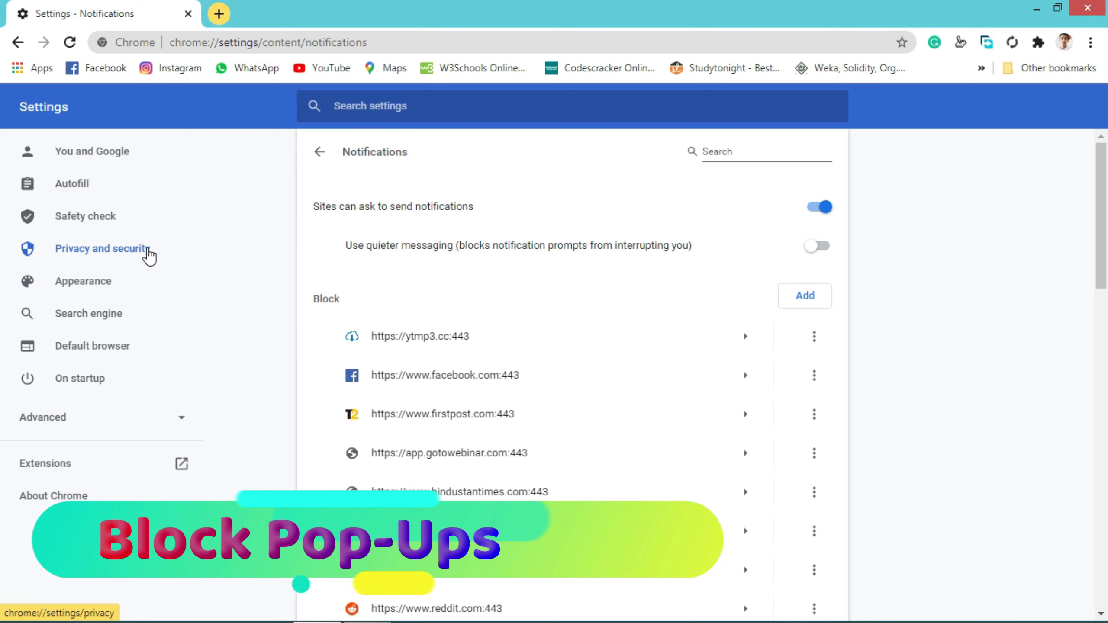
# Examine the Pop-ups and redirects site settings, opening the form for adding a blocked site and cancelling it
pyautogui.click(149, 256)
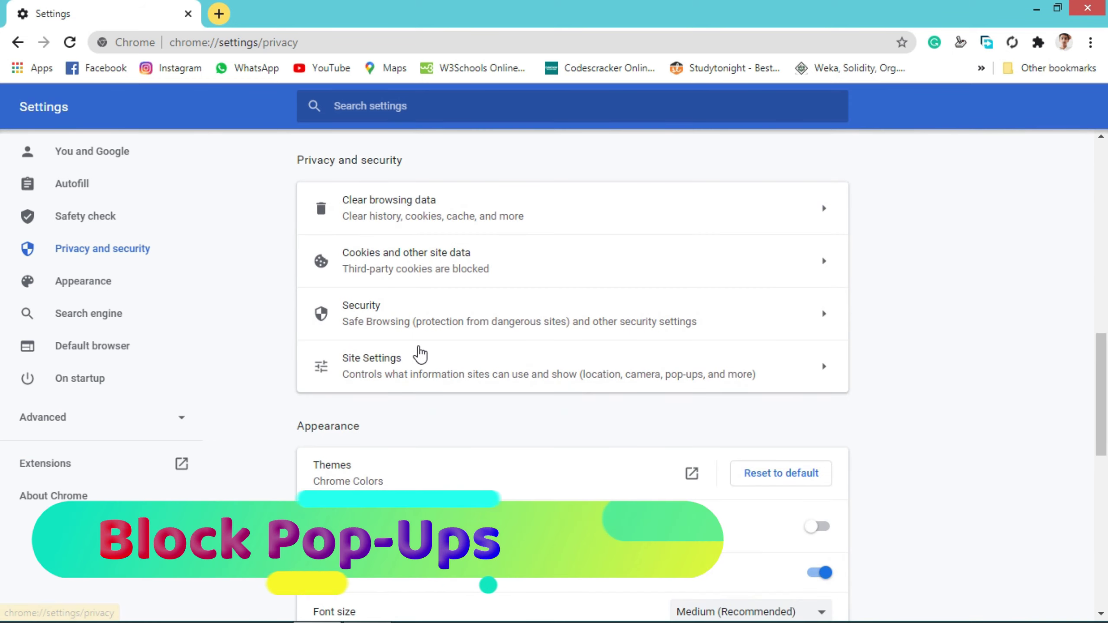
pyautogui.click(419, 354)
pyautogui.scroll(-5, 419, 353)
pyautogui.scroll(-4, 417, 354)
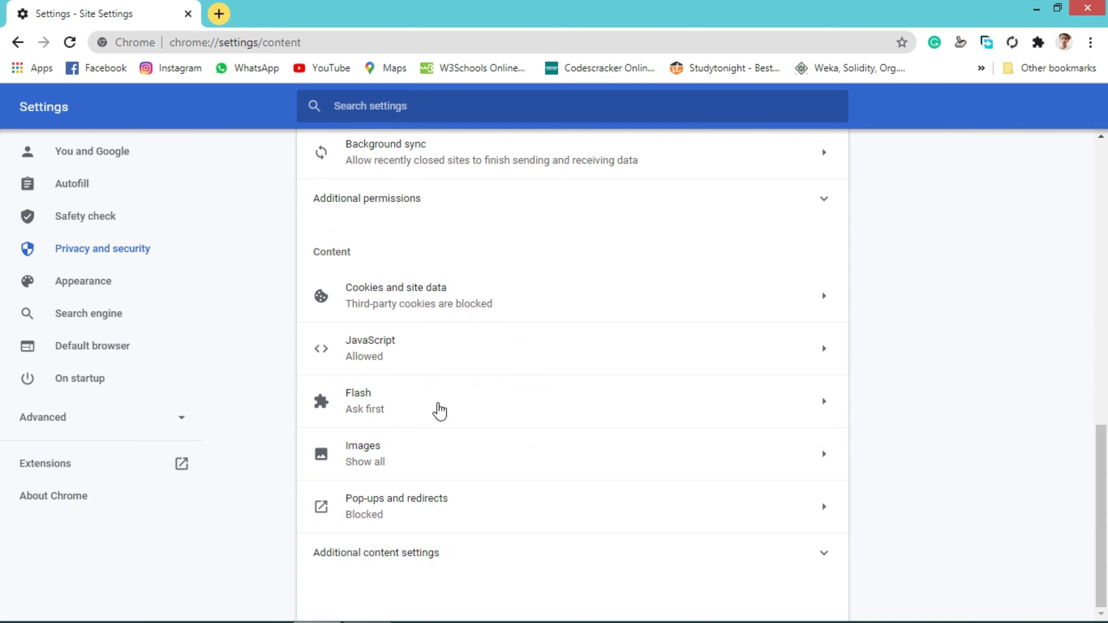
pyautogui.click(446, 520)
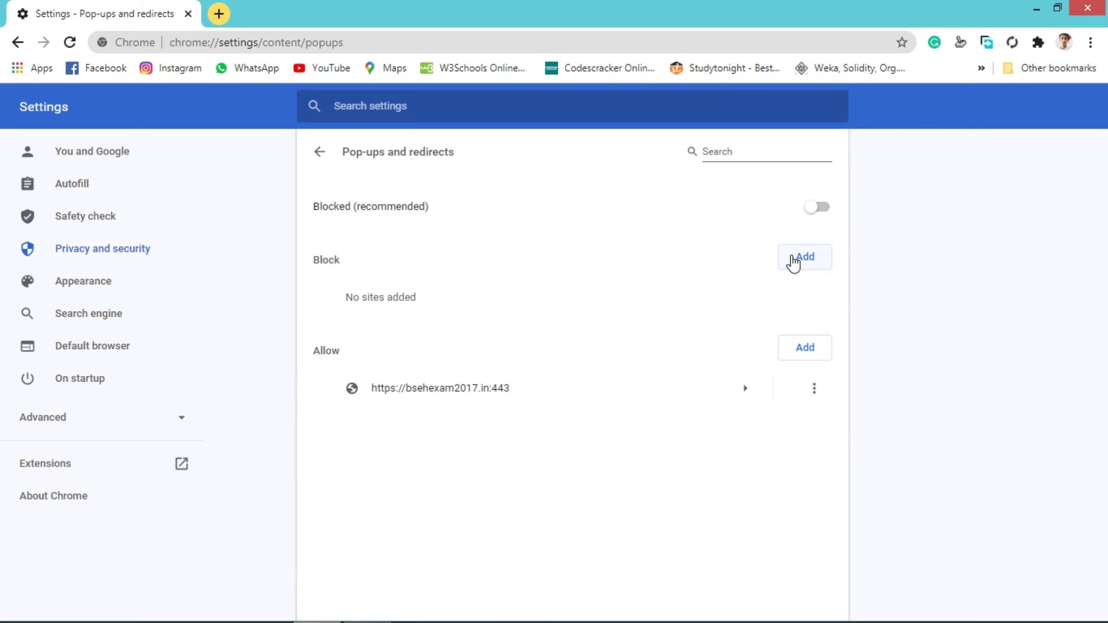
pyautogui.click(792, 262)
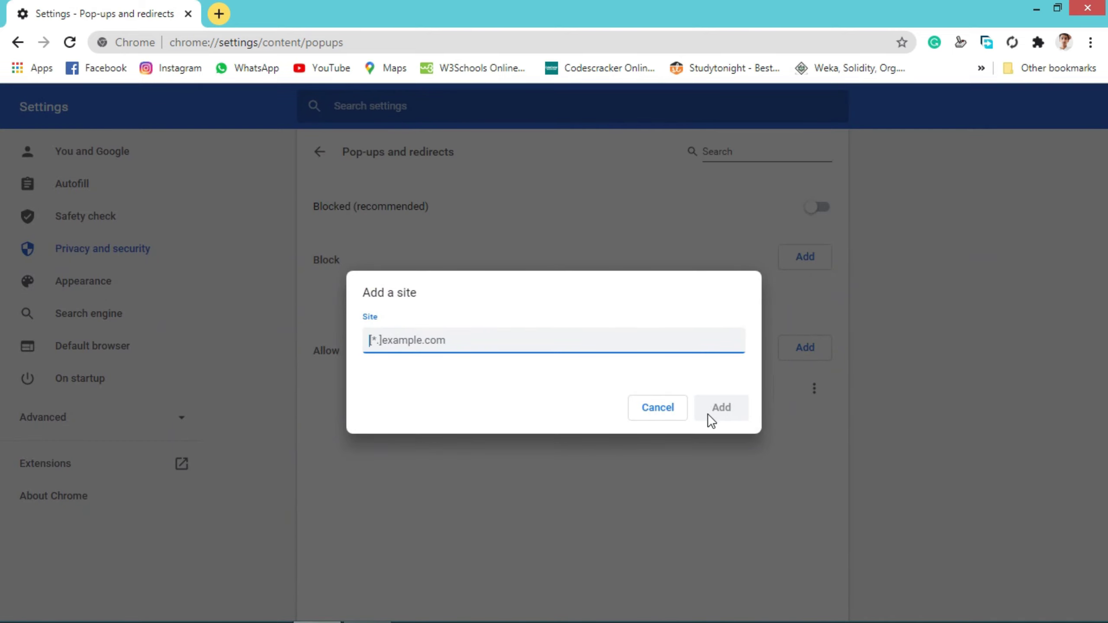
pyautogui.click(652, 409)
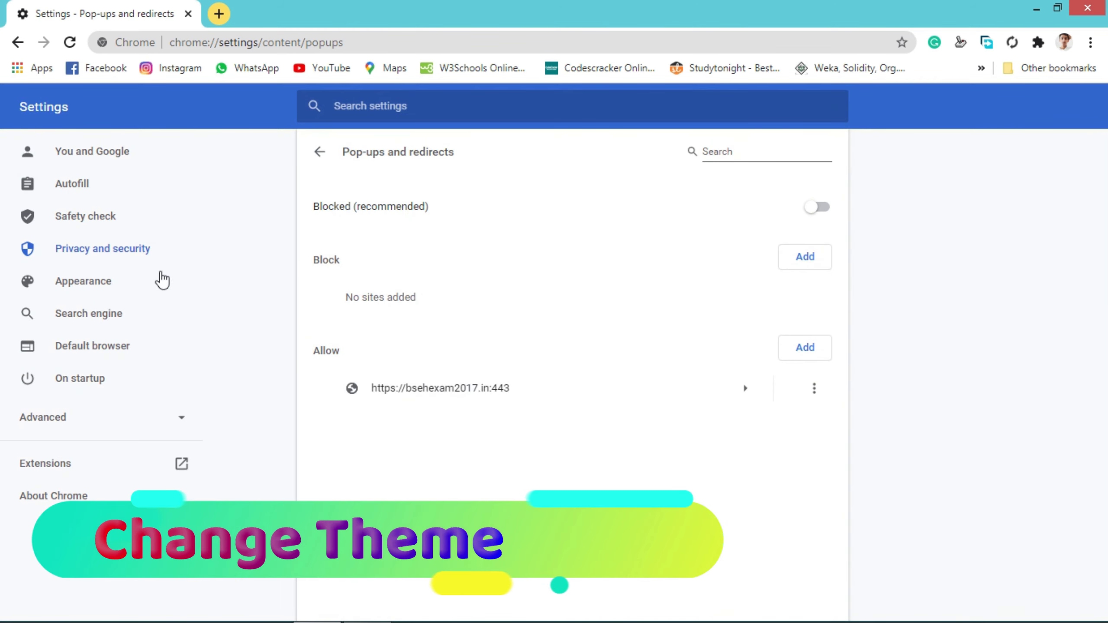
# Open the Chrome Web Store themes from the Appearance settings and browse the available theme collections
pyautogui.click(50, 284)
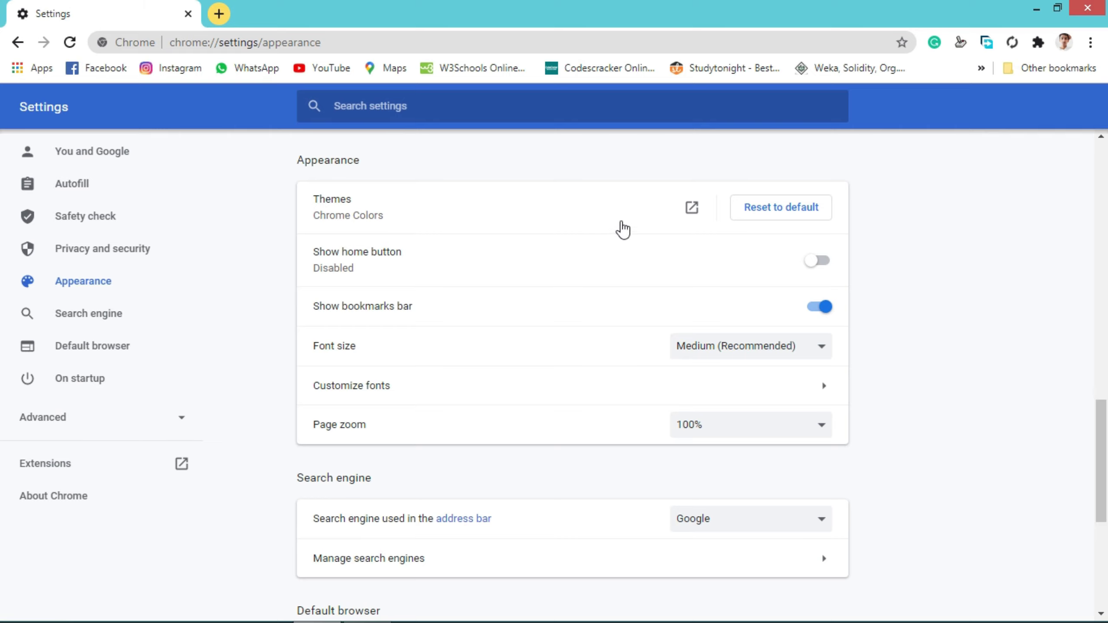
pyautogui.click(692, 208)
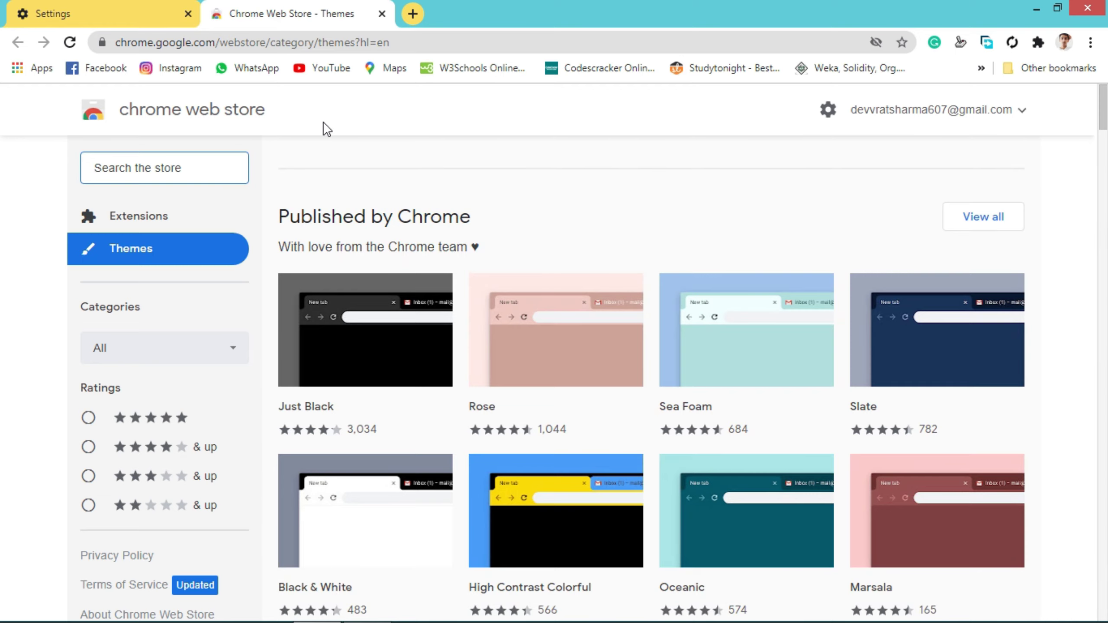
pyautogui.scroll(-3, 446, 190)
pyautogui.scroll(-10, 447, 192)
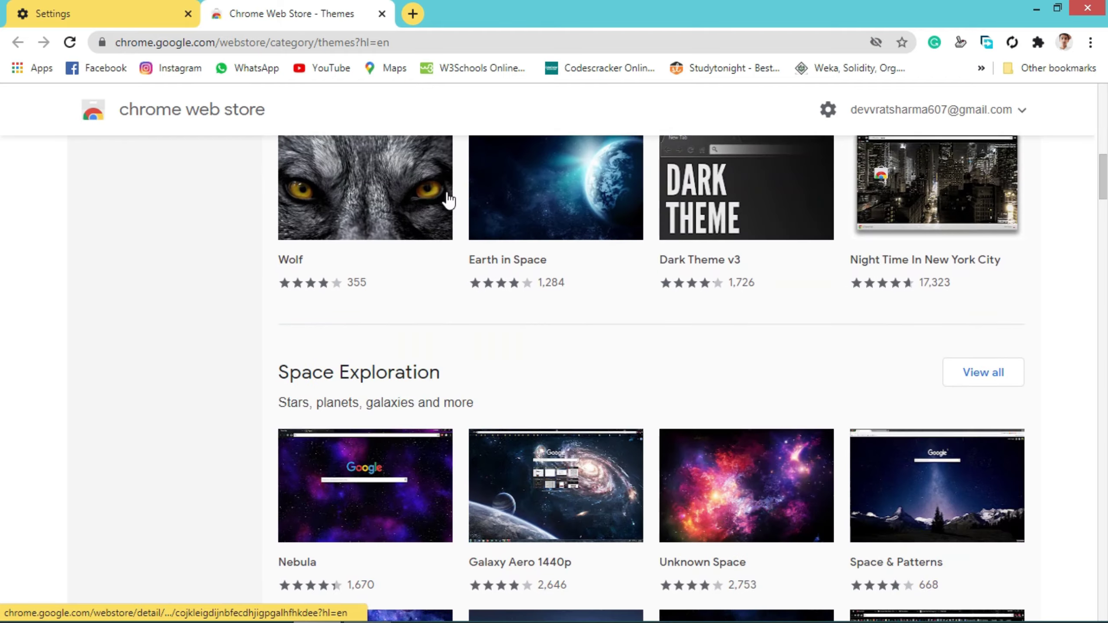
pyautogui.scroll(-7, 447, 196)
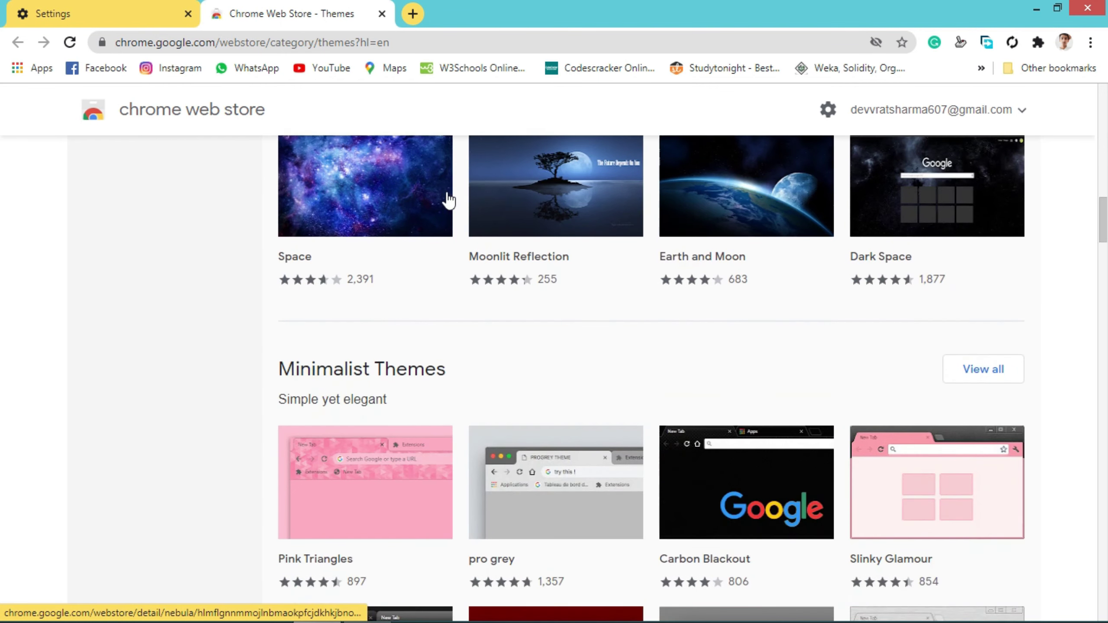
pyautogui.scroll(5, 445, 198)
pyautogui.scroll(15, 442, 194)
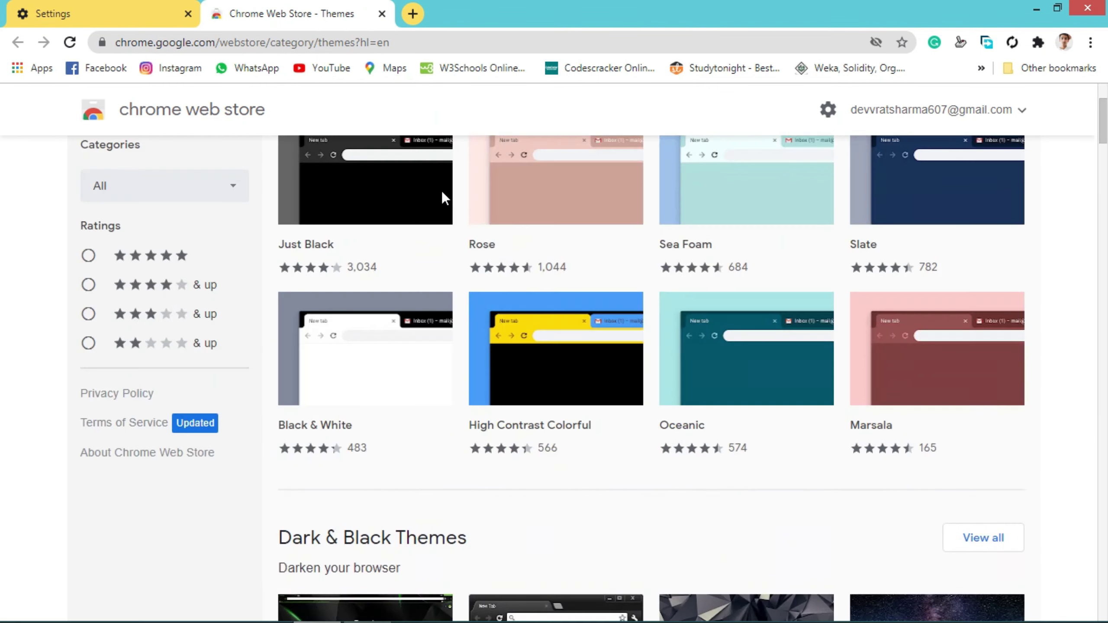
pyautogui.scroll(-8, 619, 399)
pyautogui.scroll(-3, 610, 391)
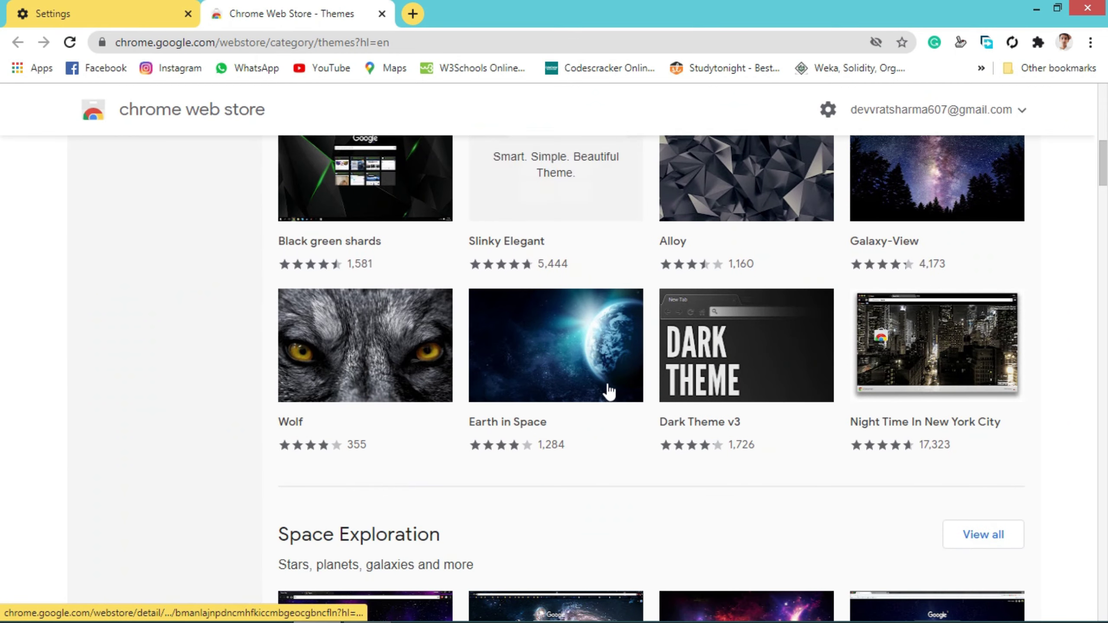
pyautogui.scroll(7, 615, 349)
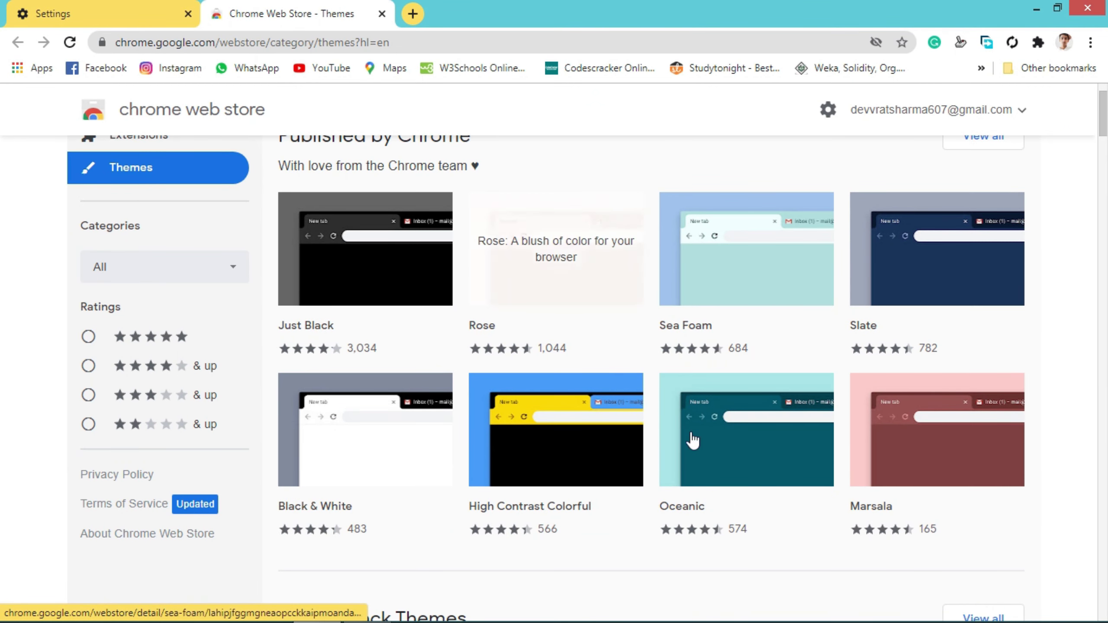
# Add the Black & White theme published by Chrome to the browser and open a new tab
pyautogui.click(424, 438)
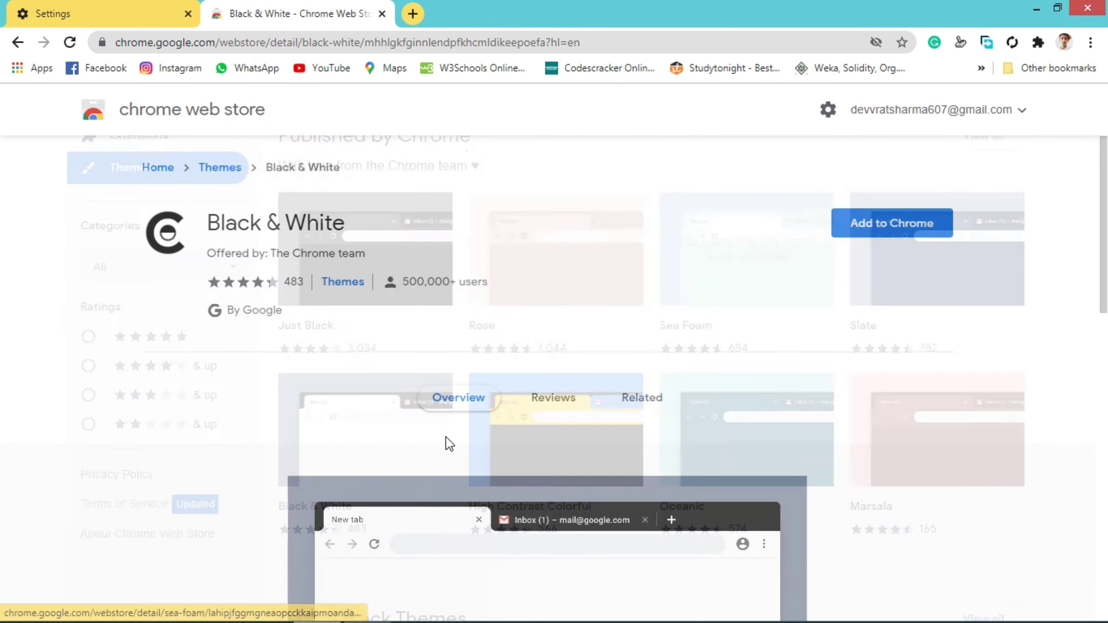
pyautogui.click(908, 227)
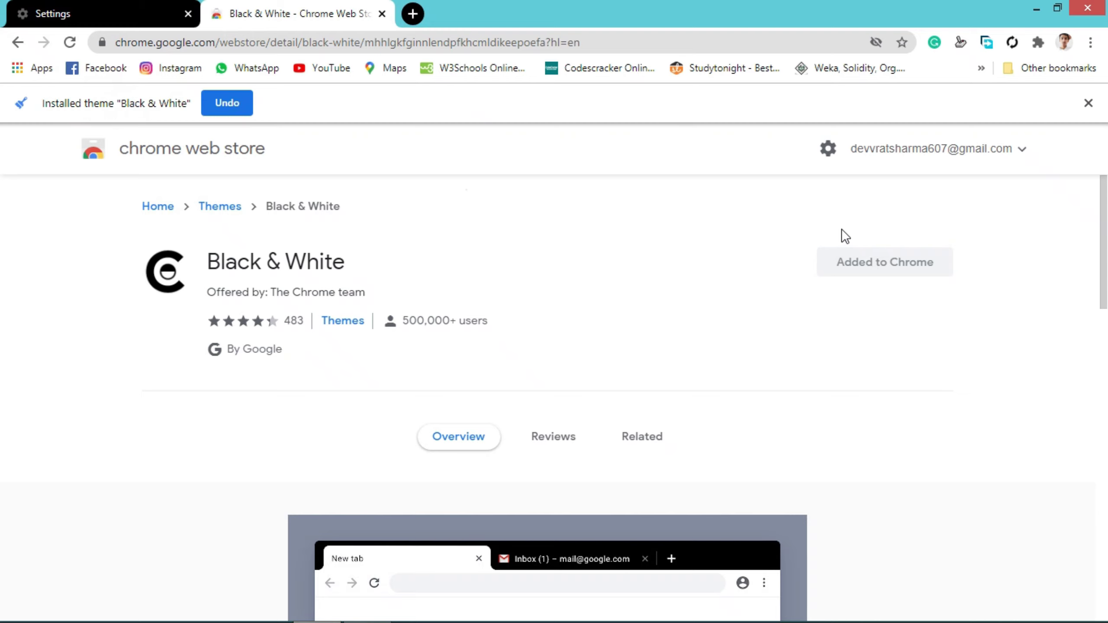
pyautogui.click(412, 14)
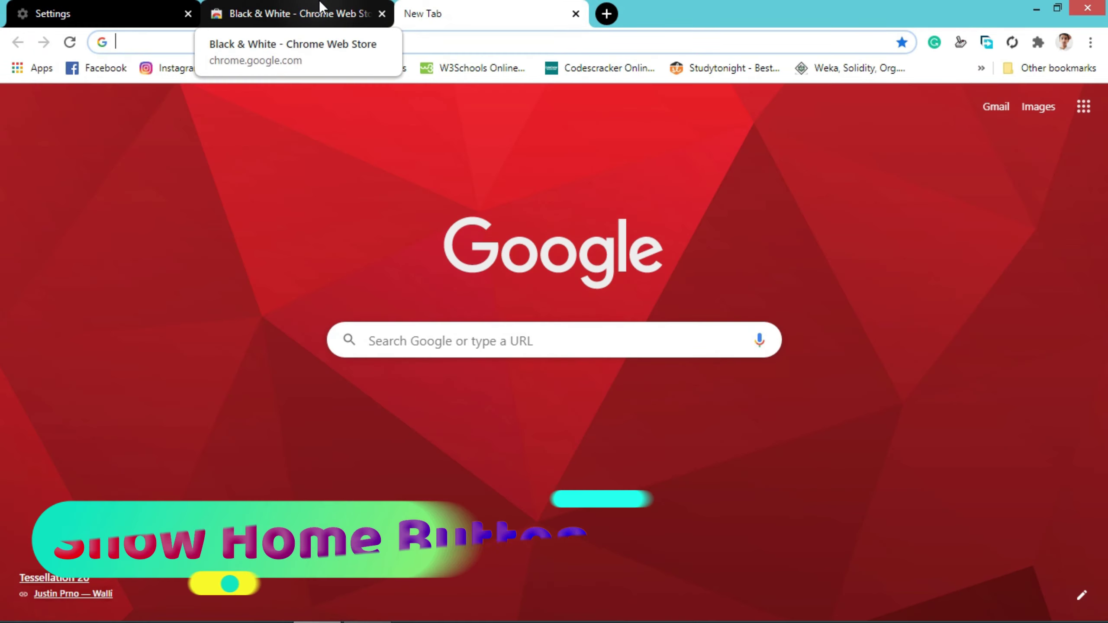
pyautogui.click(81, 13)
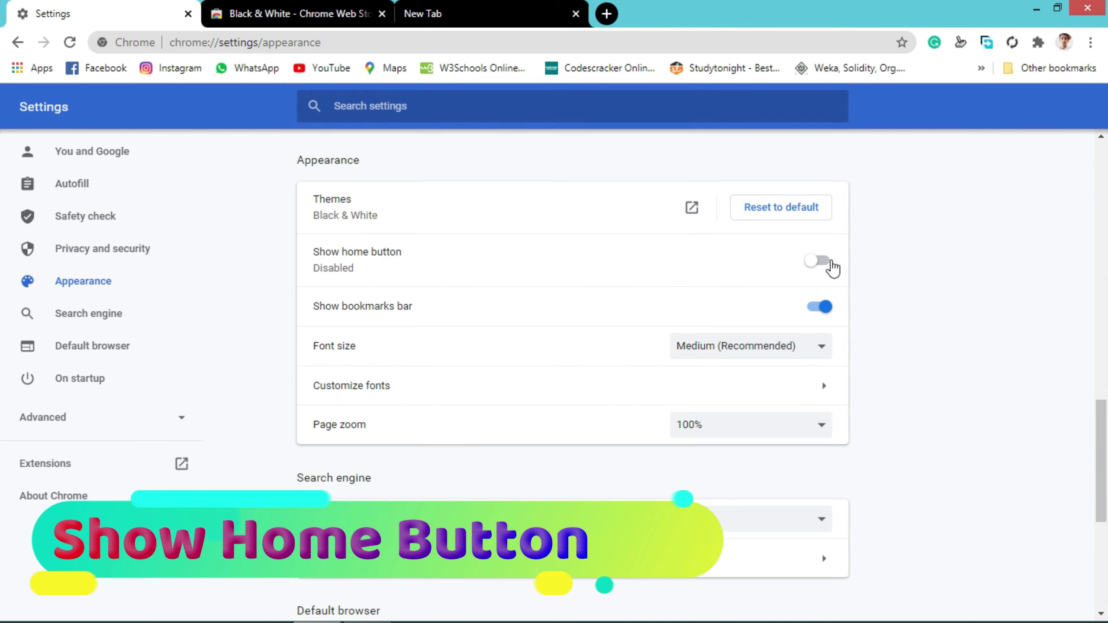
pyautogui.click(821, 262)
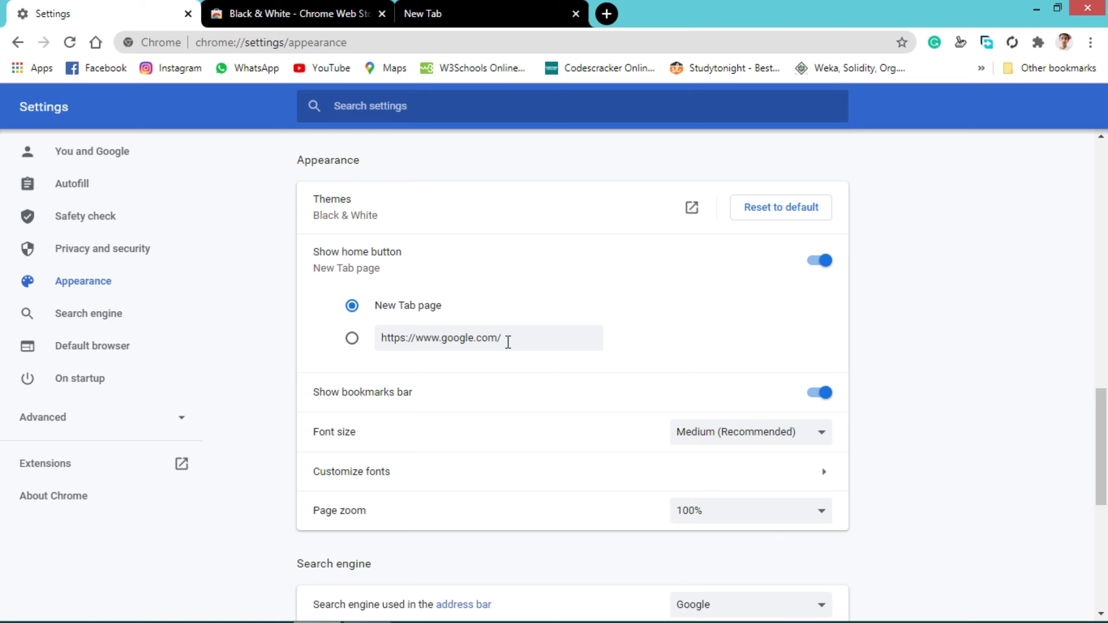
pyautogui.moveTo(508, 342); pyautogui.dragTo(452, 341)
pyautogui.click(518, 343)
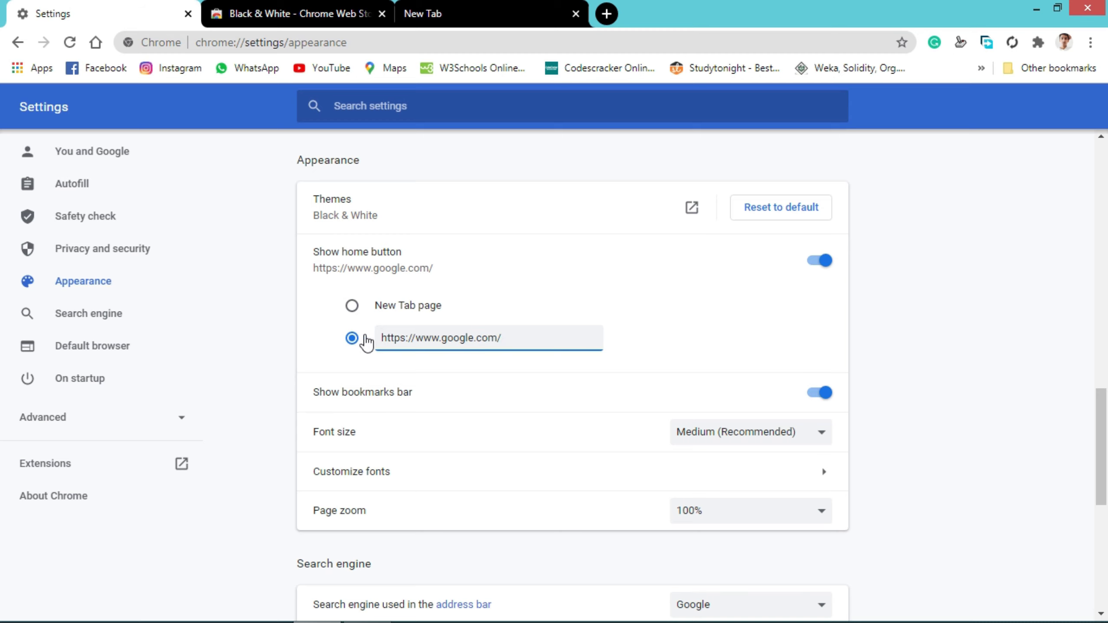
pyautogui.scroll(-2, 412, 341)
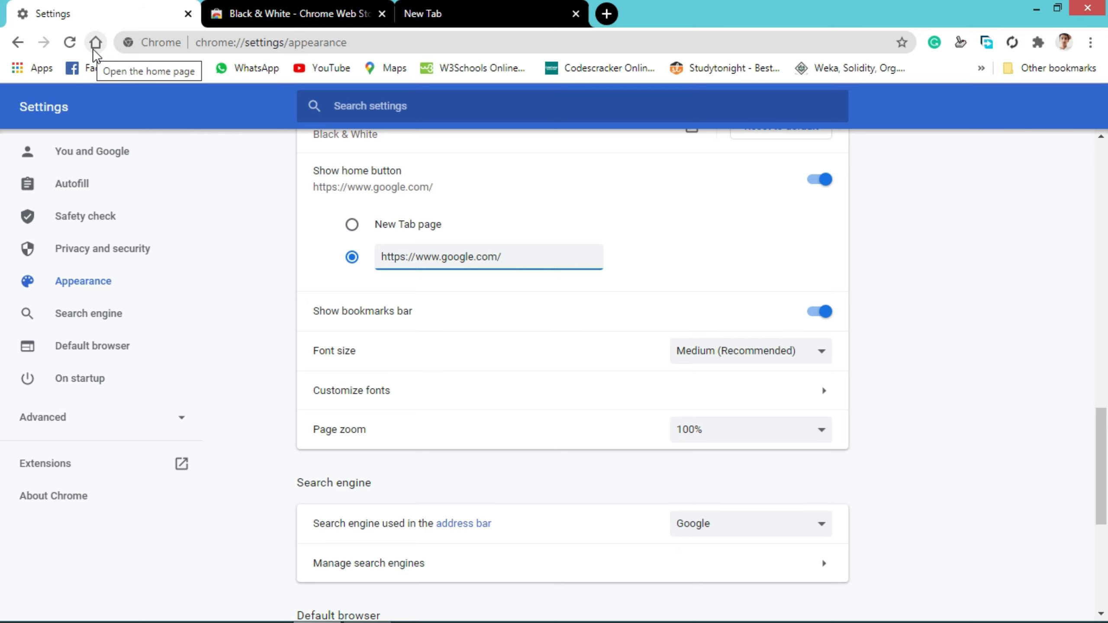
# Set the search engine used in the address bar to DuckDuckGo and check it in a new tab before returning to Settings
pyautogui.scroll(-1, 371, 317)
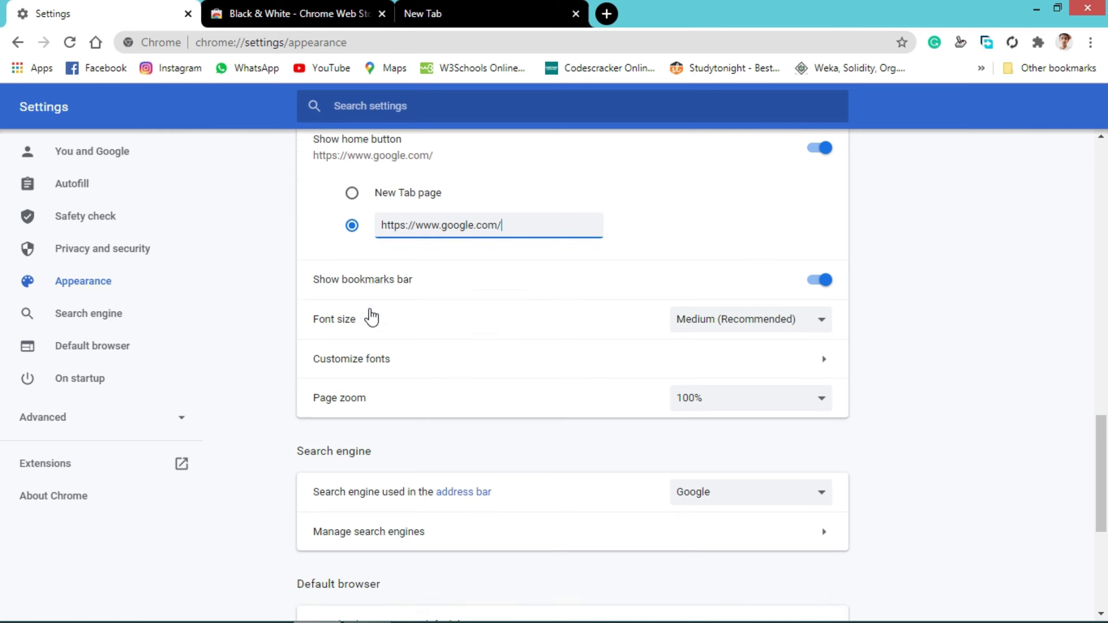
pyautogui.scroll(-3, 371, 317)
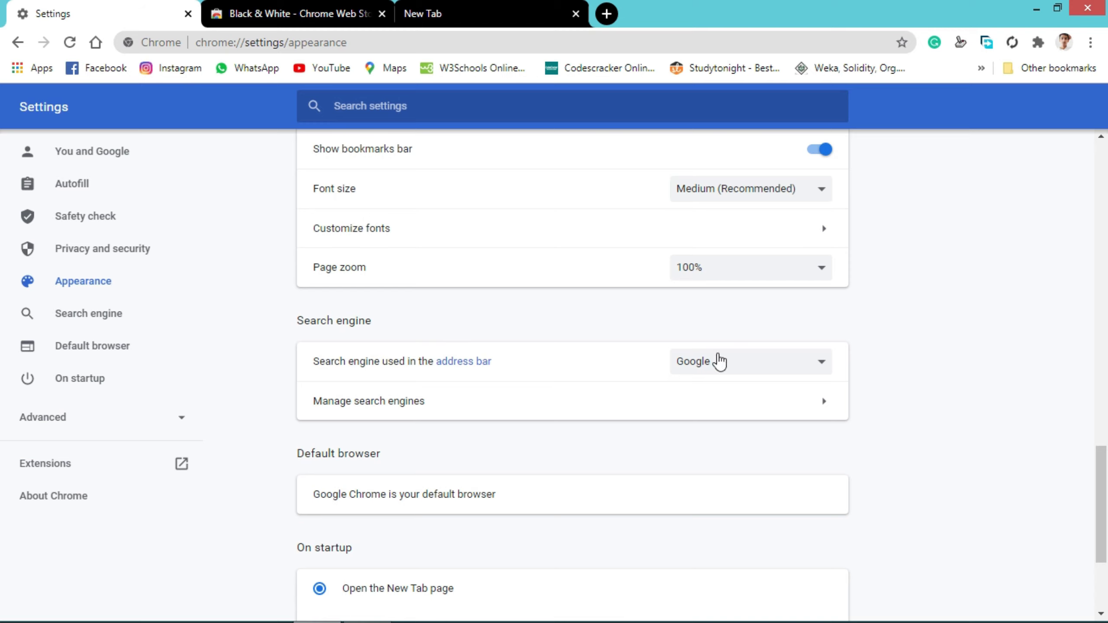
pyautogui.click(719, 361)
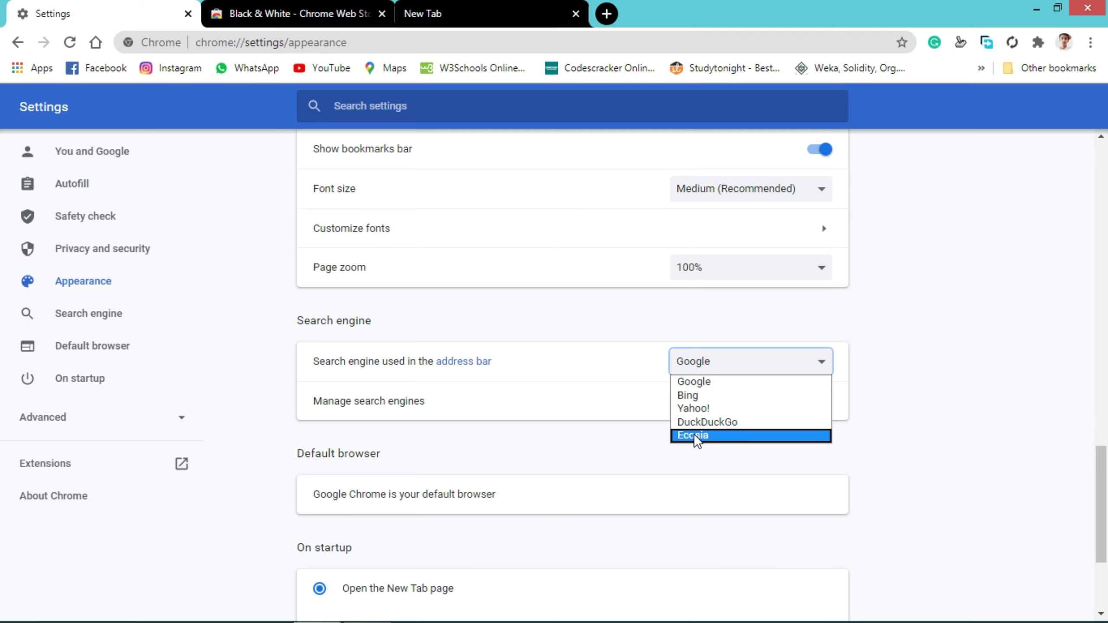
pyautogui.click(697, 371)
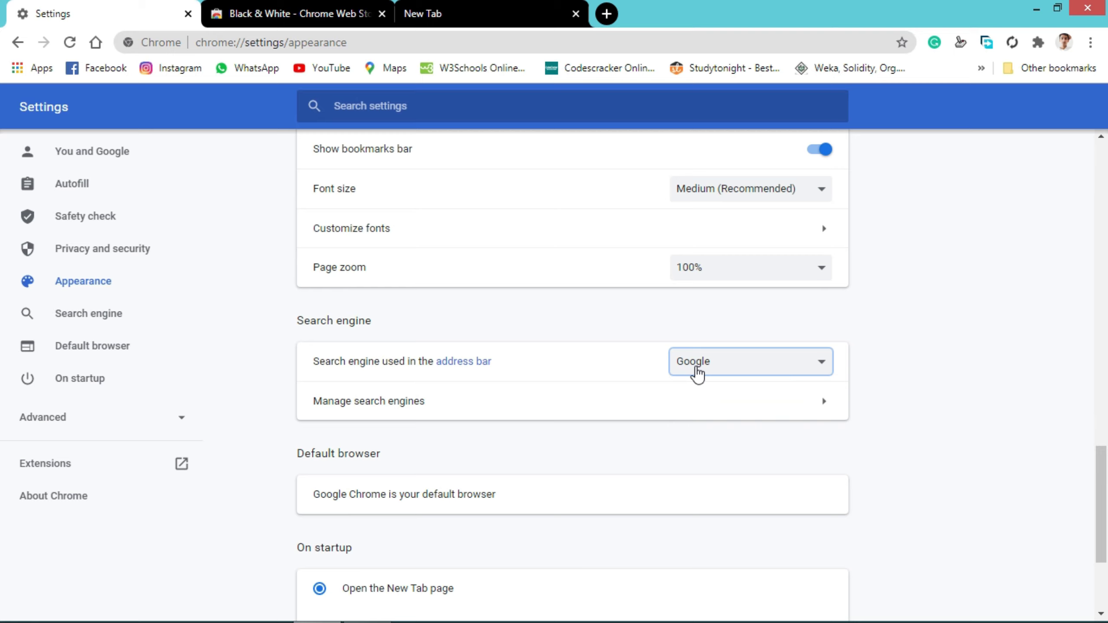
pyautogui.click(698, 372)
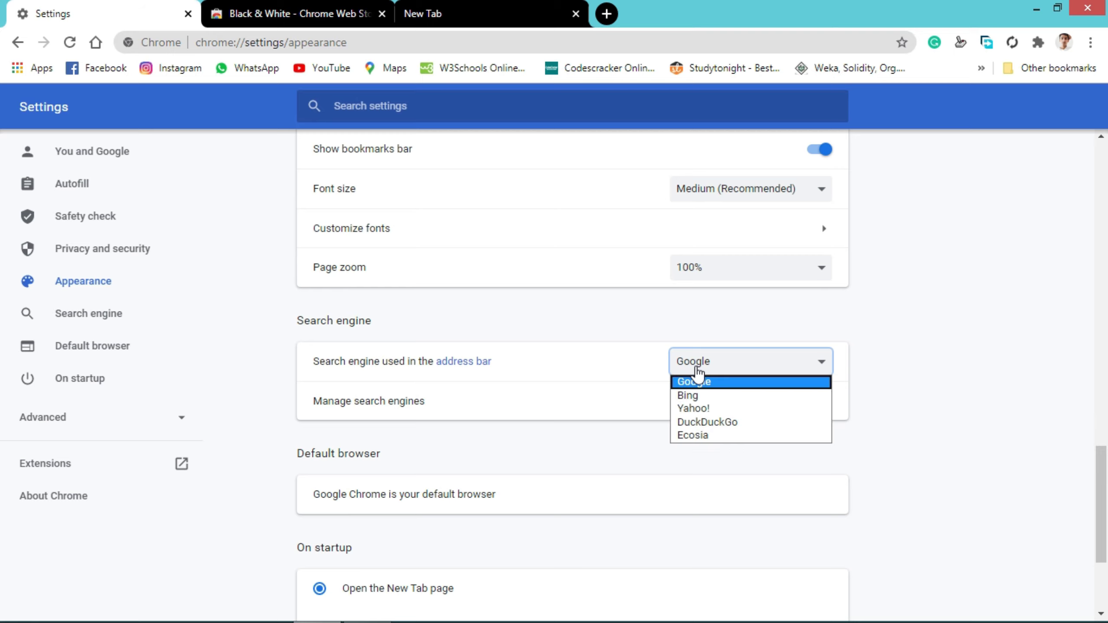
pyautogui.click(708, 422)
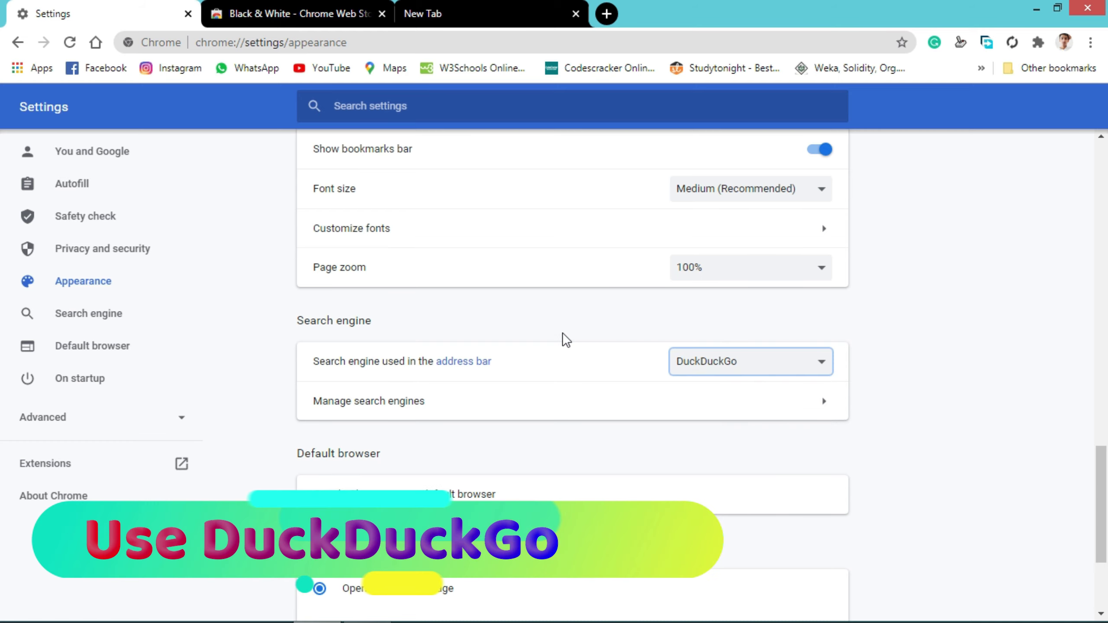
pyautogui.click(606, 16)
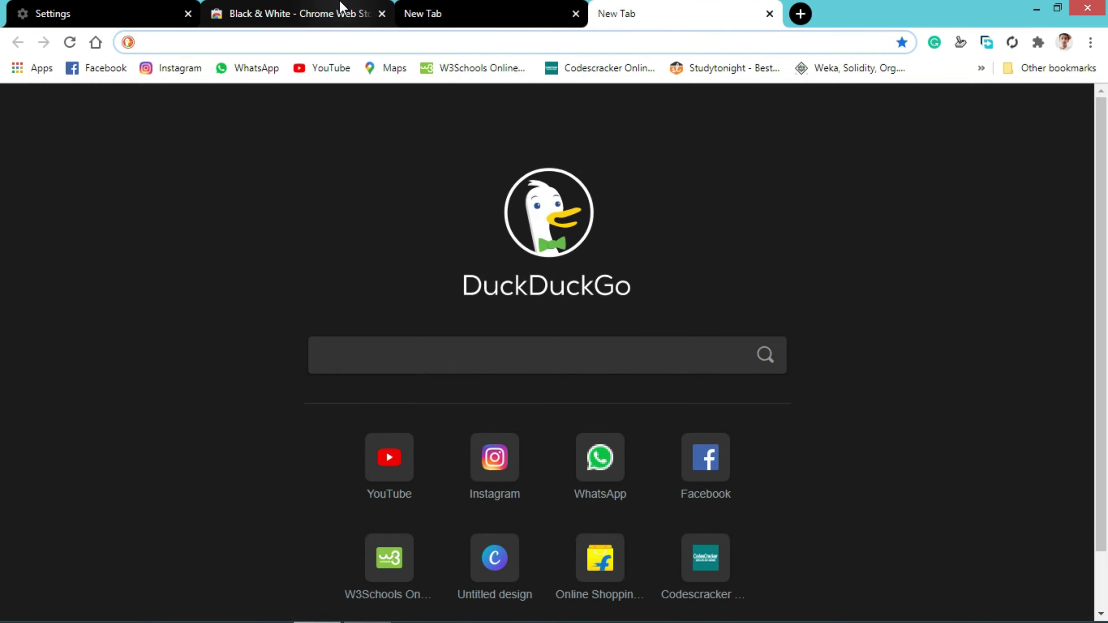
pyautogui.click(42, 8)
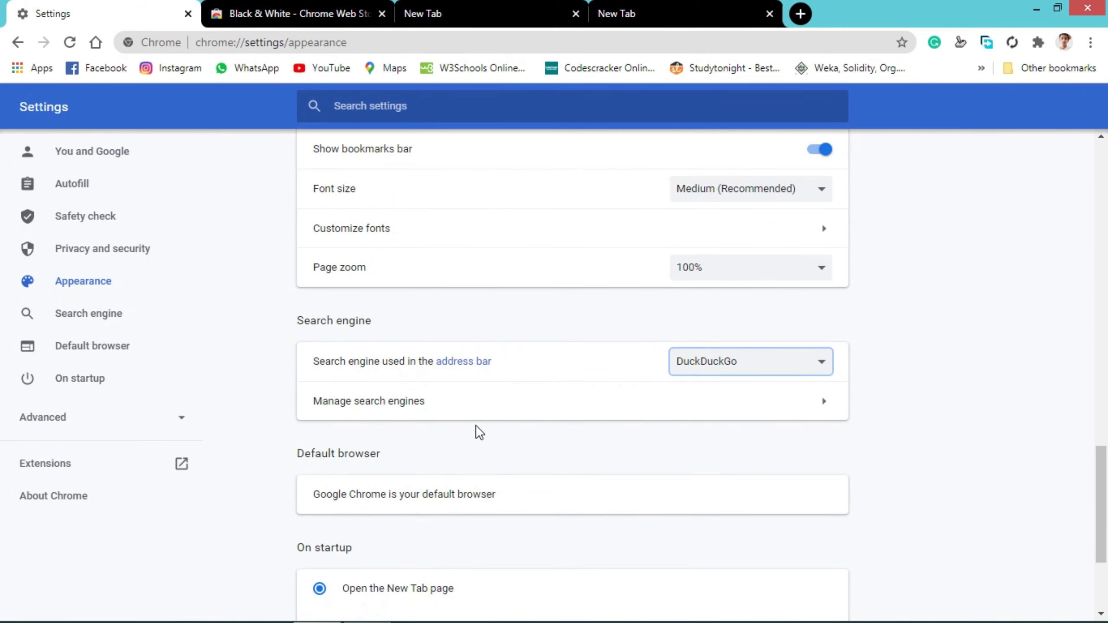
# Open the search engine management page and examine the lists of default and other search engines
pyautogui.scroll(-2, 479, 430)
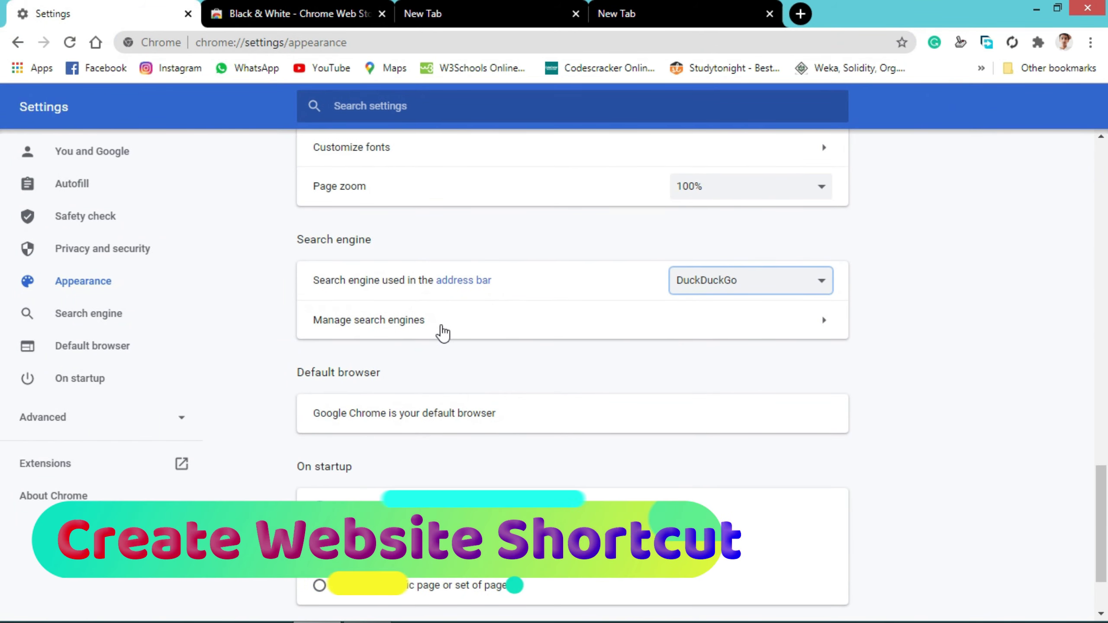
pyautogui.click(442, 329)
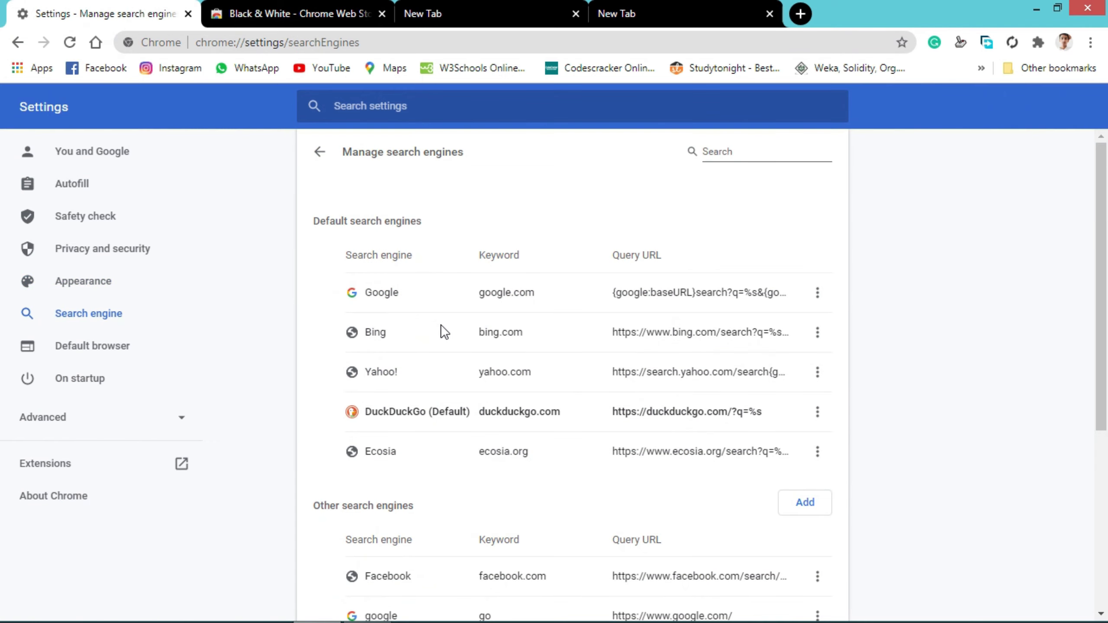
pyautogui.moveTo(416, 221); pyautogui.dragTo(304, 214)
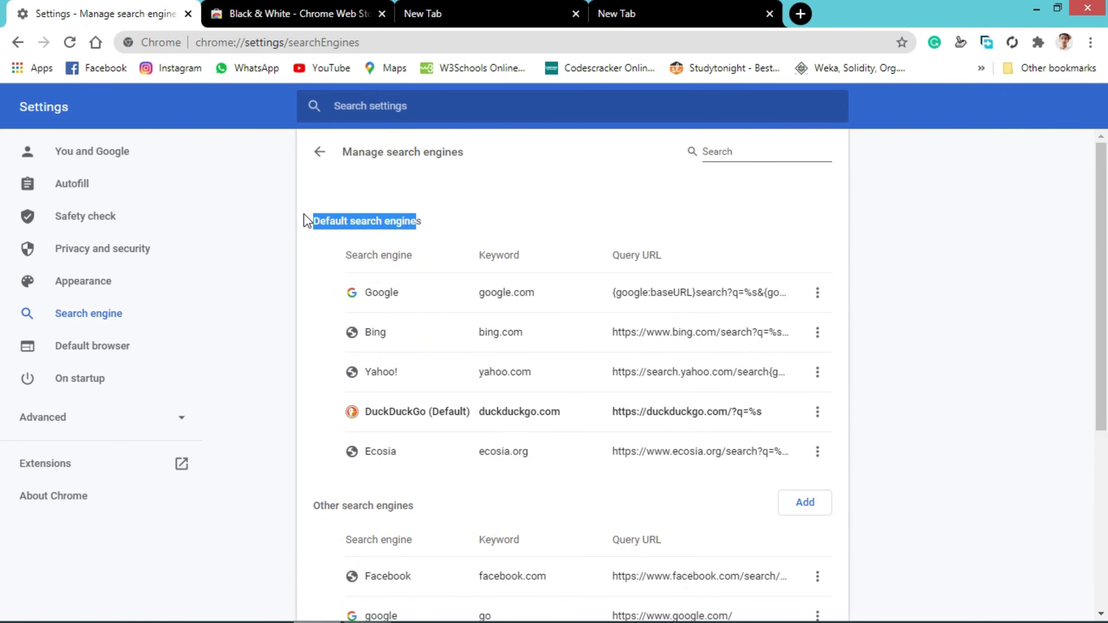
pyautogui.click(505, 203)
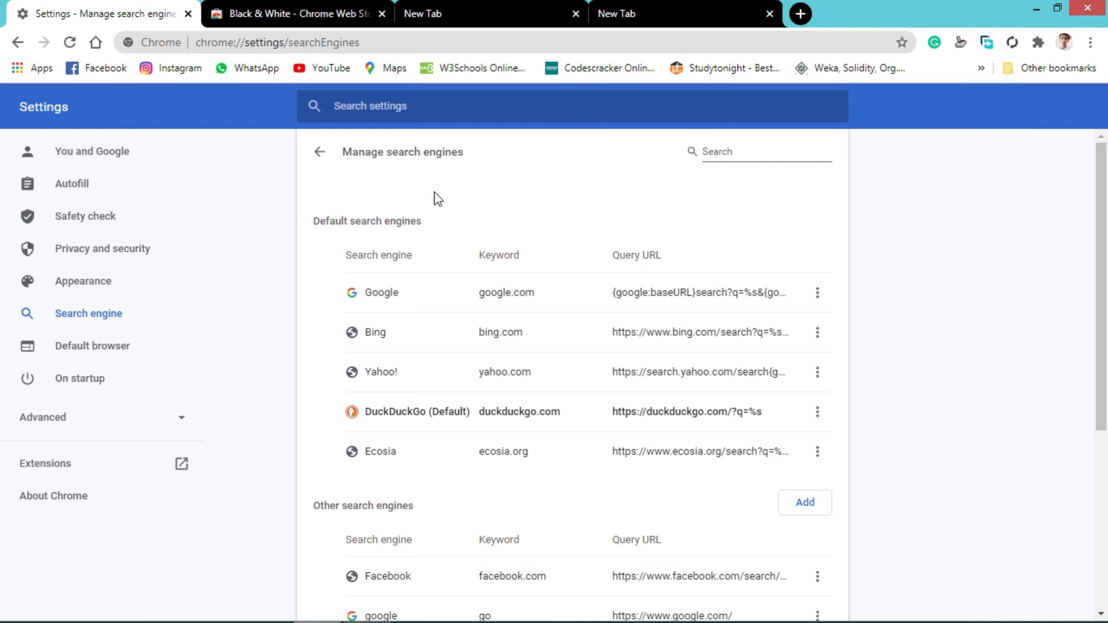
pyautogui.moveTo(417, 221); pyautogui.dragTo(304, 215)
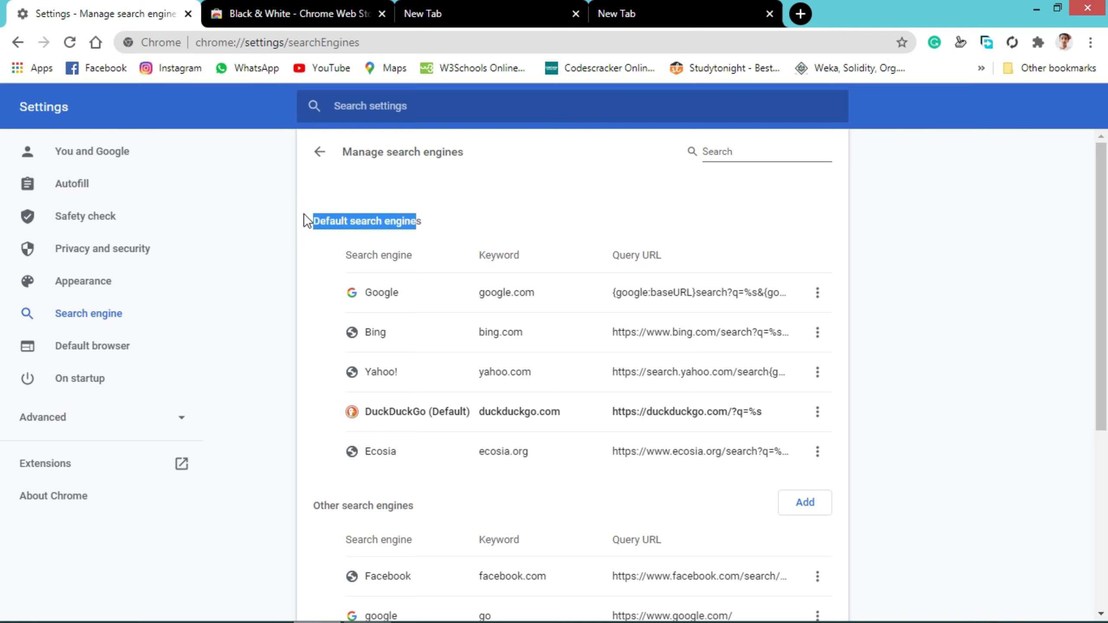
pyautogui.click(504, 203)
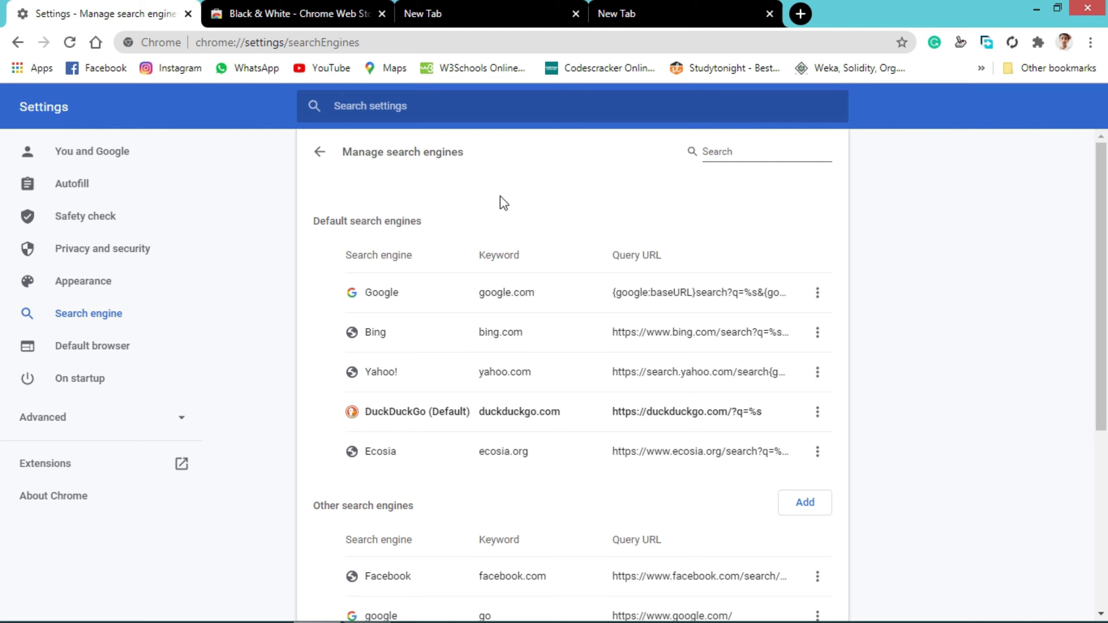
pyautogui.scroll(-3, 501, 195)
pyautogui.moveTo(417, 344); pyautogui.dragTo(312, 341)
pyautogui.click(311, 341)
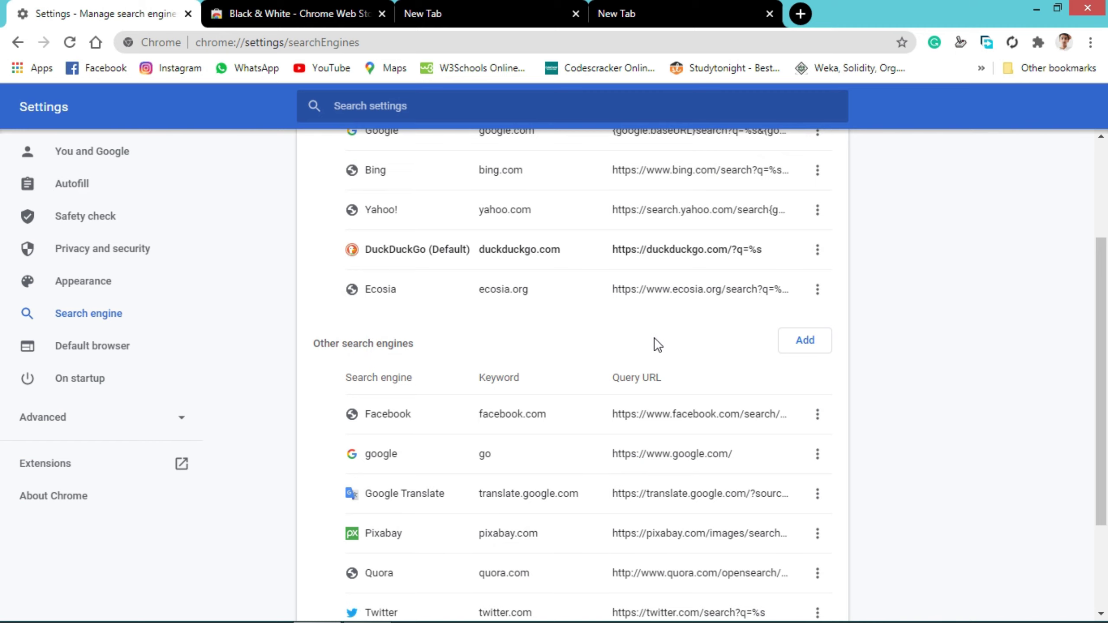
pyautogui.click(790, 341)
pyautogui.write('school')
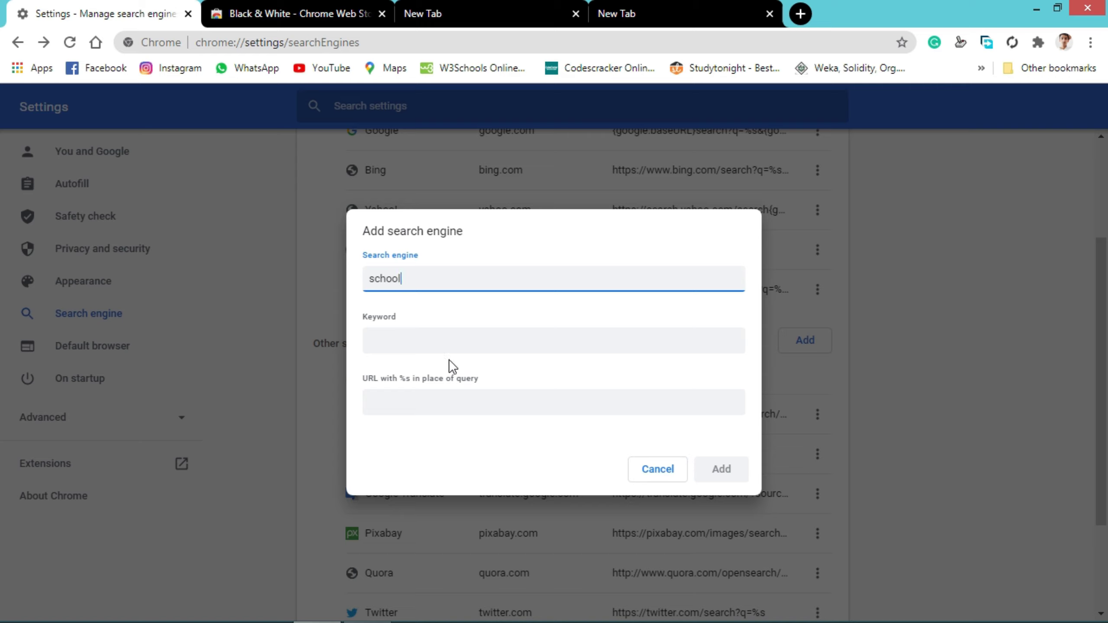
pyautogui.click(449, 347)
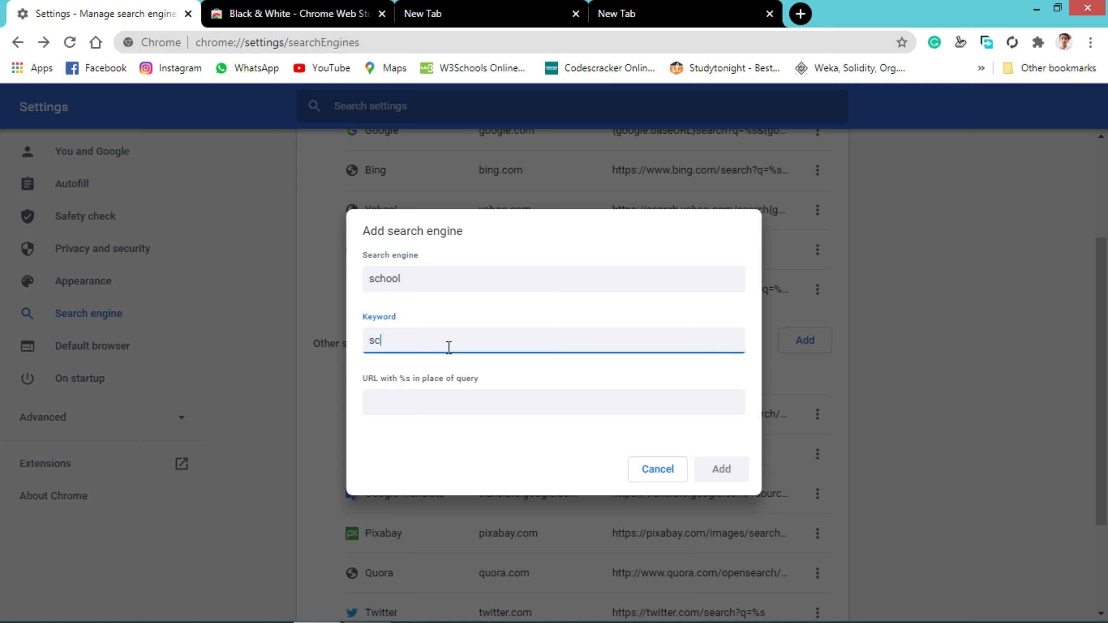
pyautogui.click(442, 400)
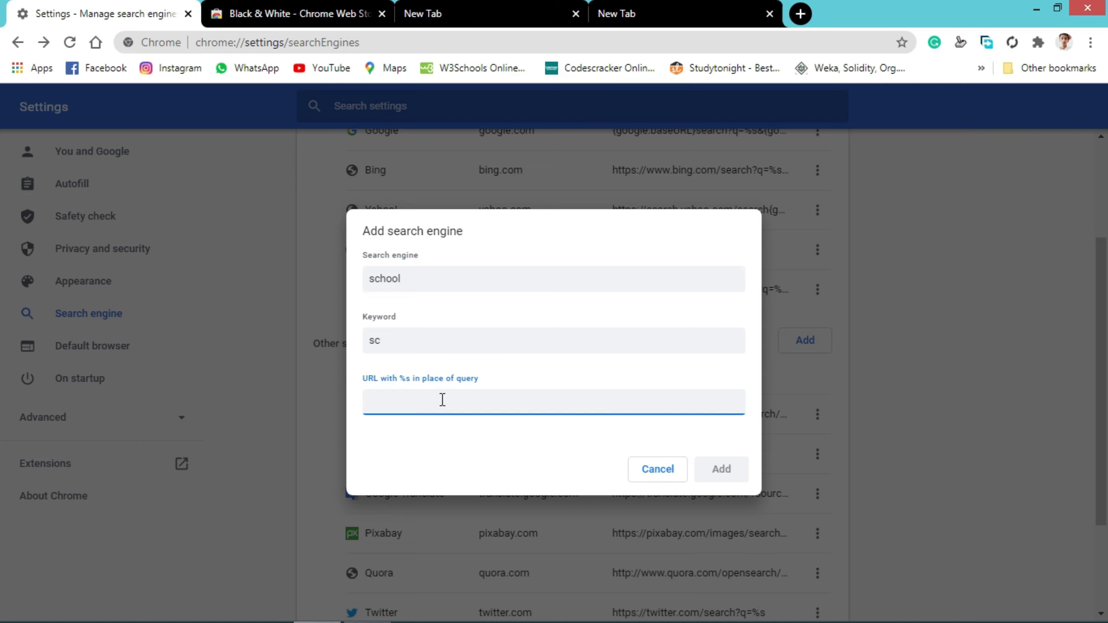
pyautogui.write('https://www.w3schools.com/')
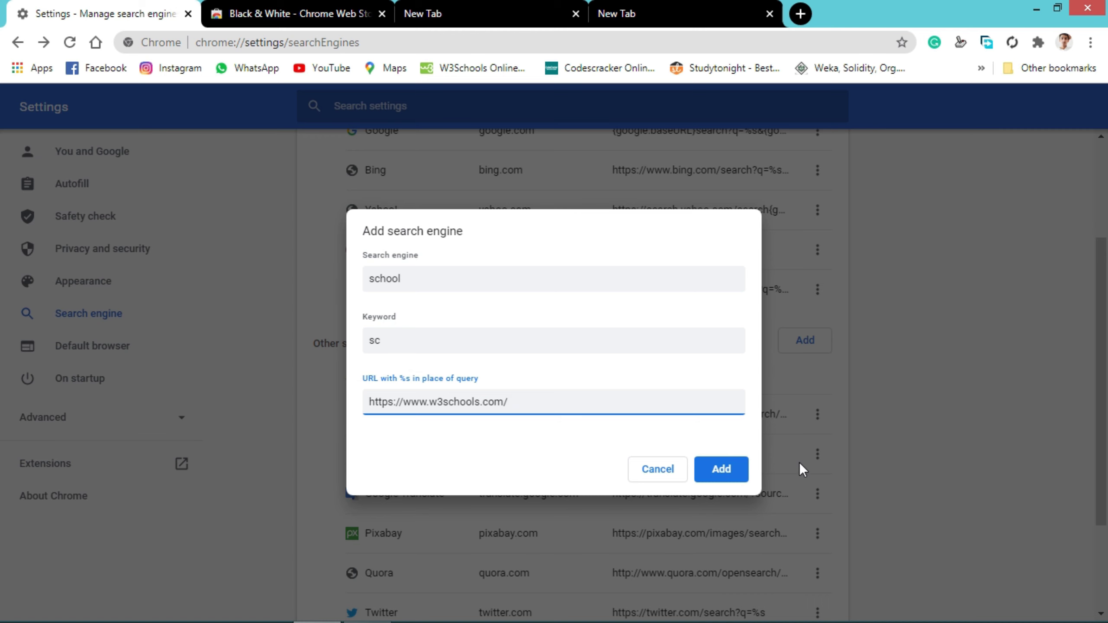
pyautogui.click(726, 472)
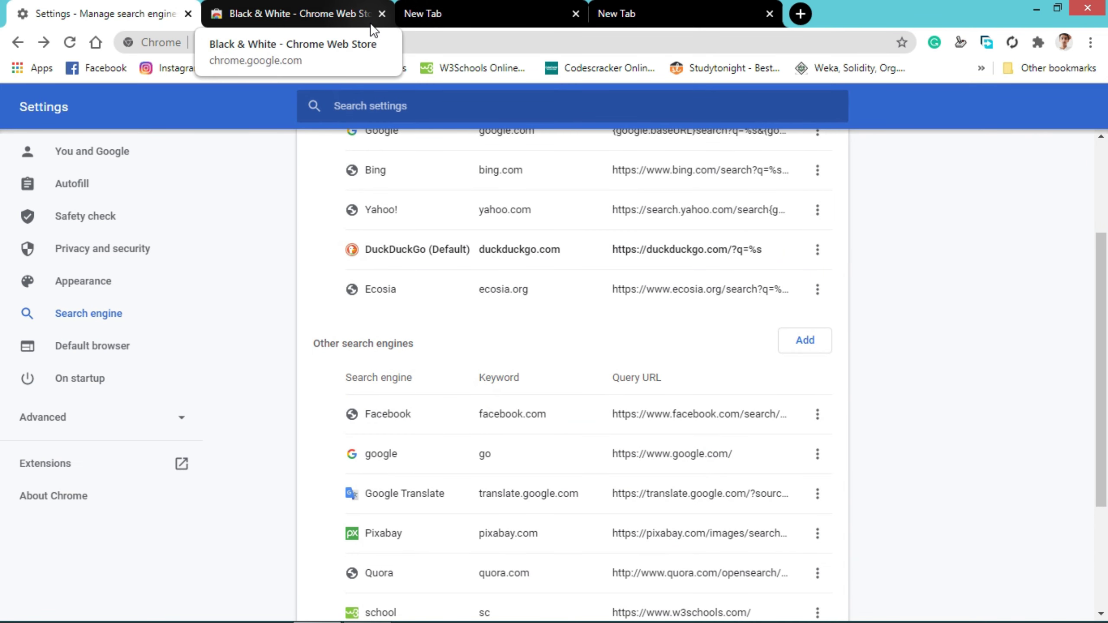
# Test the sc keyword in the already open new tab, and close both that tab and the remaining new tab
pyautogui.scroll(-4, 569, 364)
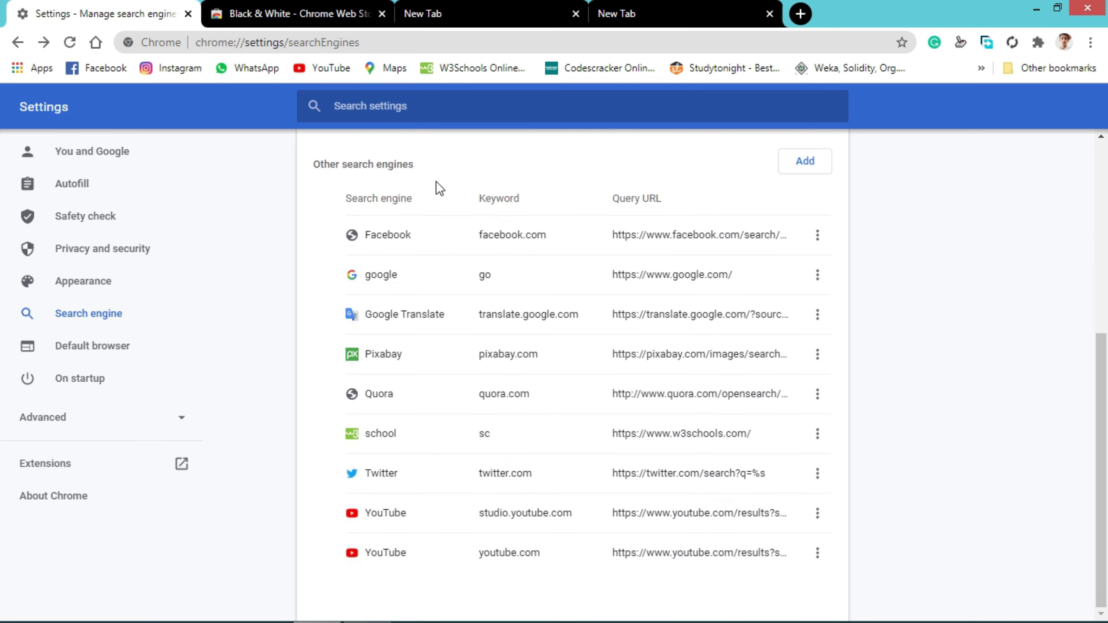
pyautogui.click(472, 5)
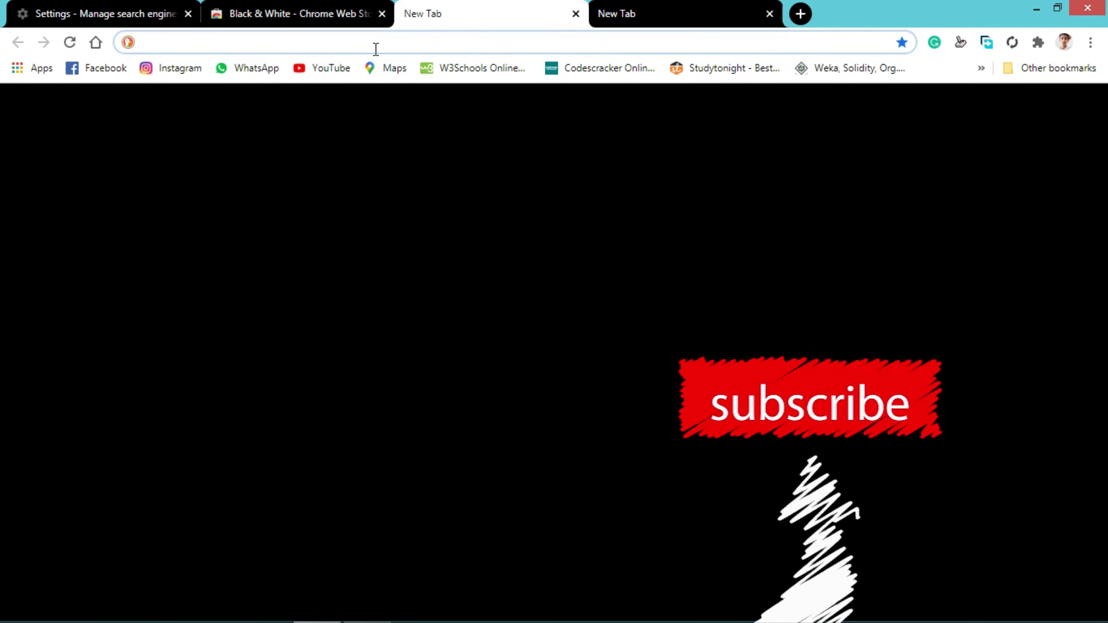
pyautogui.write('sc')
pyautogui.press('Return')
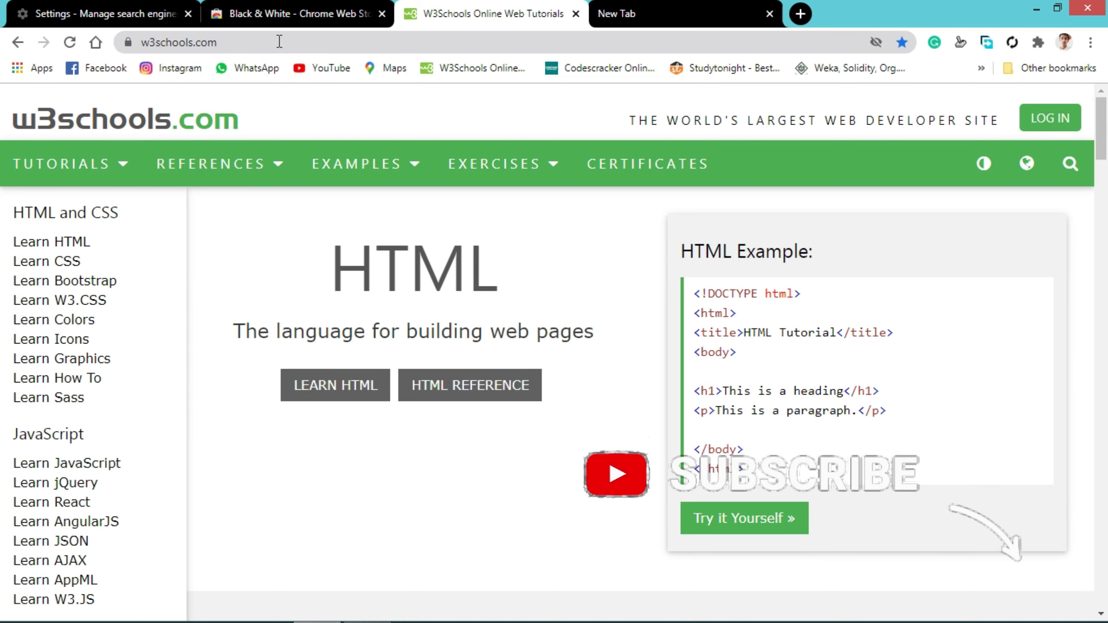
pyautogui.click(576, 14)
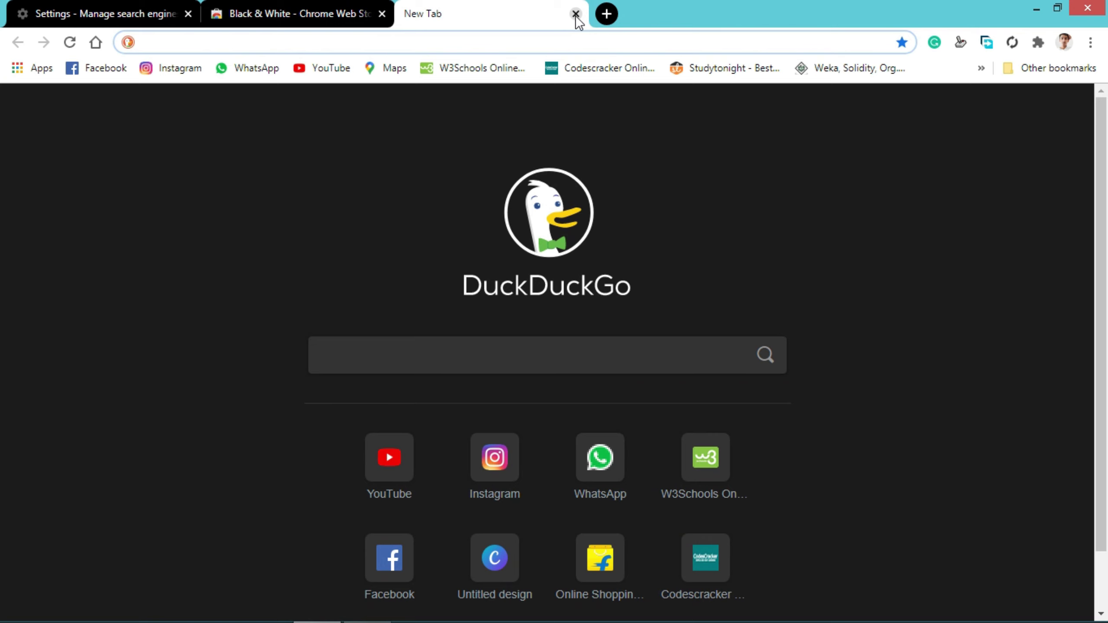
pyautogui.click(576, 14)
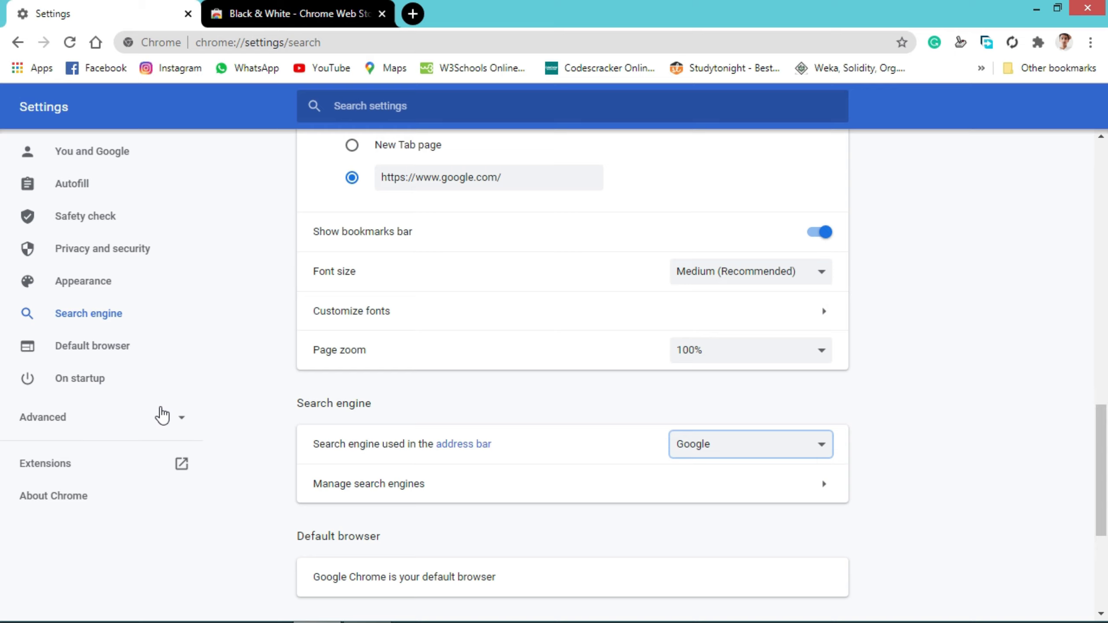
# Open the advanced System settings and try the option for running background apps when Google Chrome is closed
pyautogui.click(162, 416)
pyautogui.scroll(-2, 156, 406)
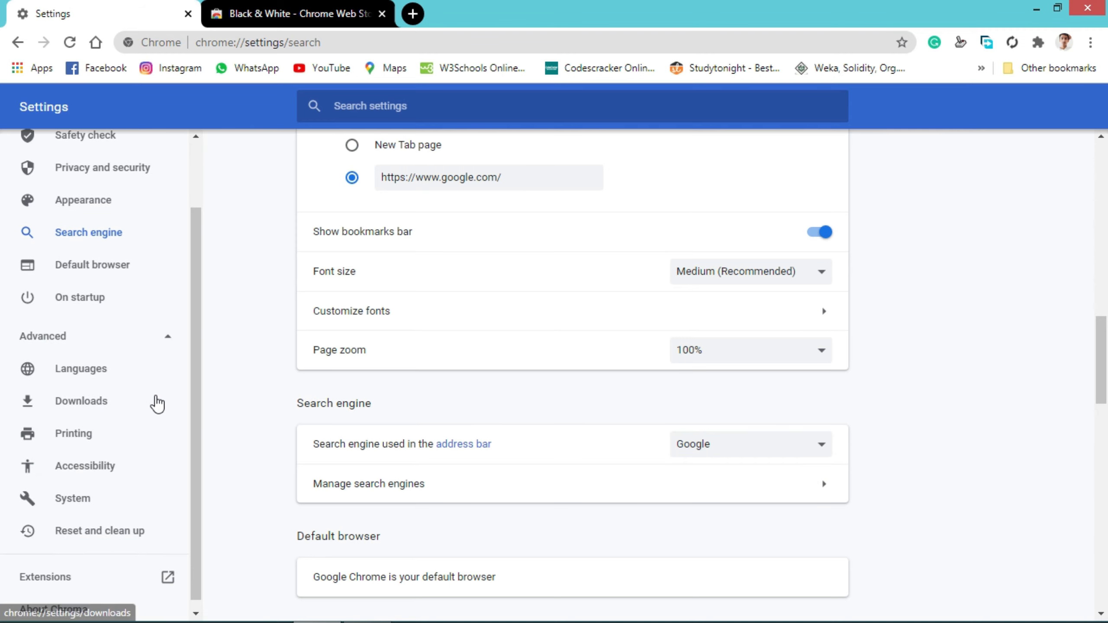
pyautogui.click(63, 492)
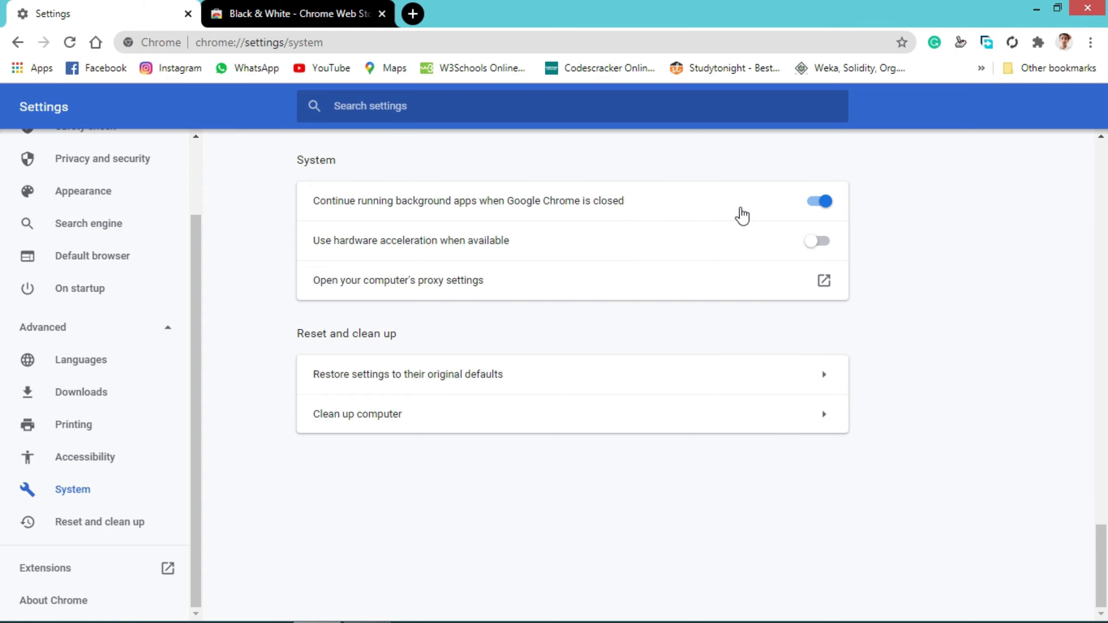
pyautogui.click(820, 203)
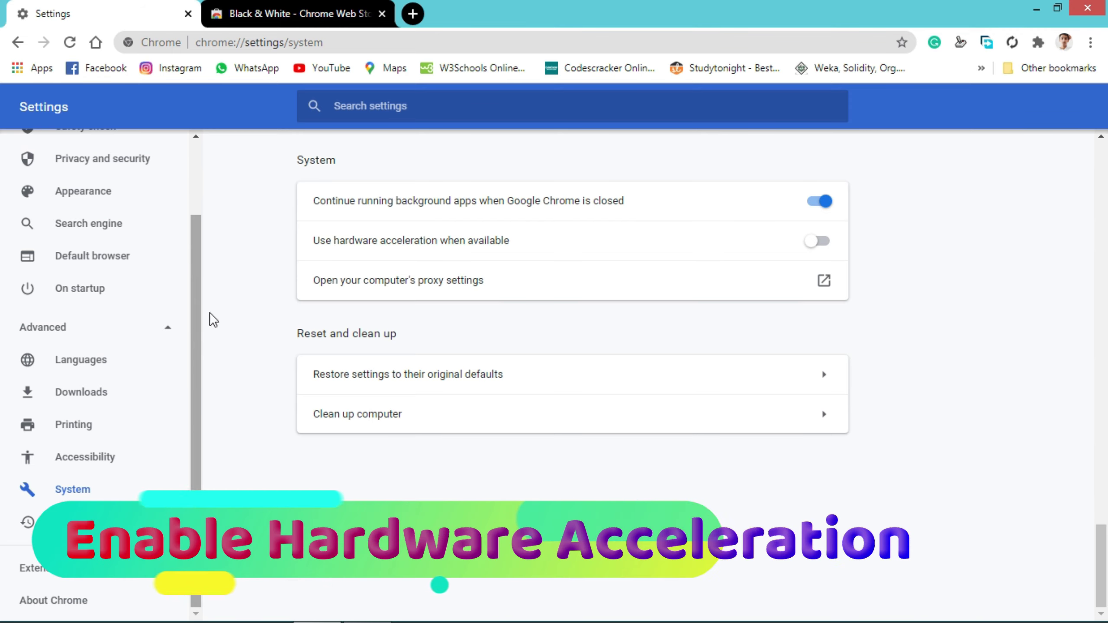
# Try the option for using hardware acceleration when available, switching it on and back off
pyautogui.moveTo(510, 241); pyautogui.dragTo(301, 241)
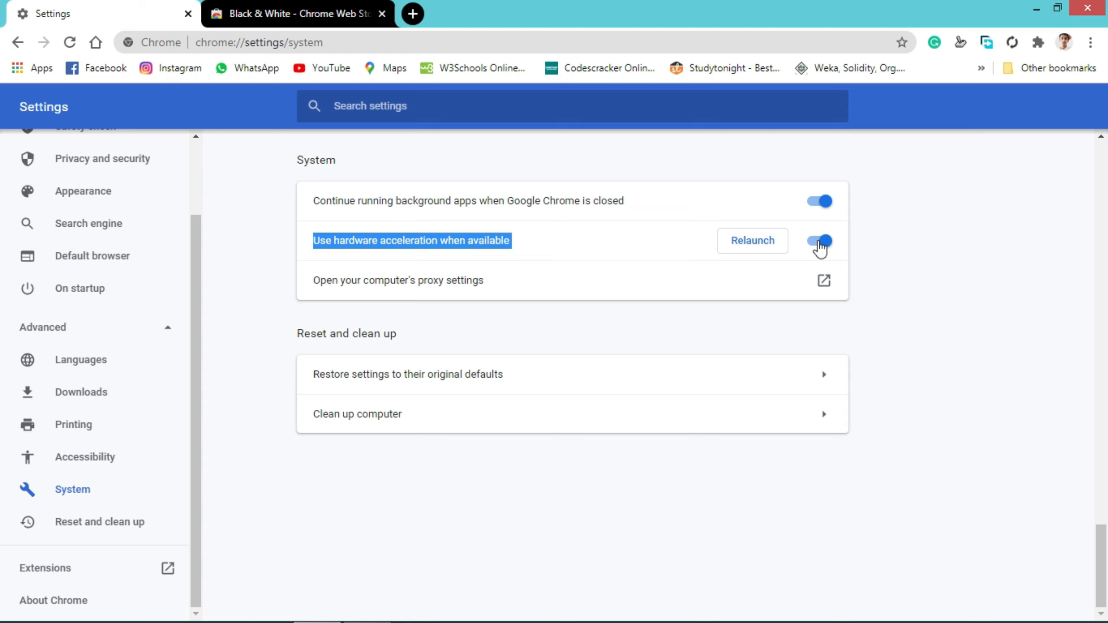
pyautogui.click(819, 242)
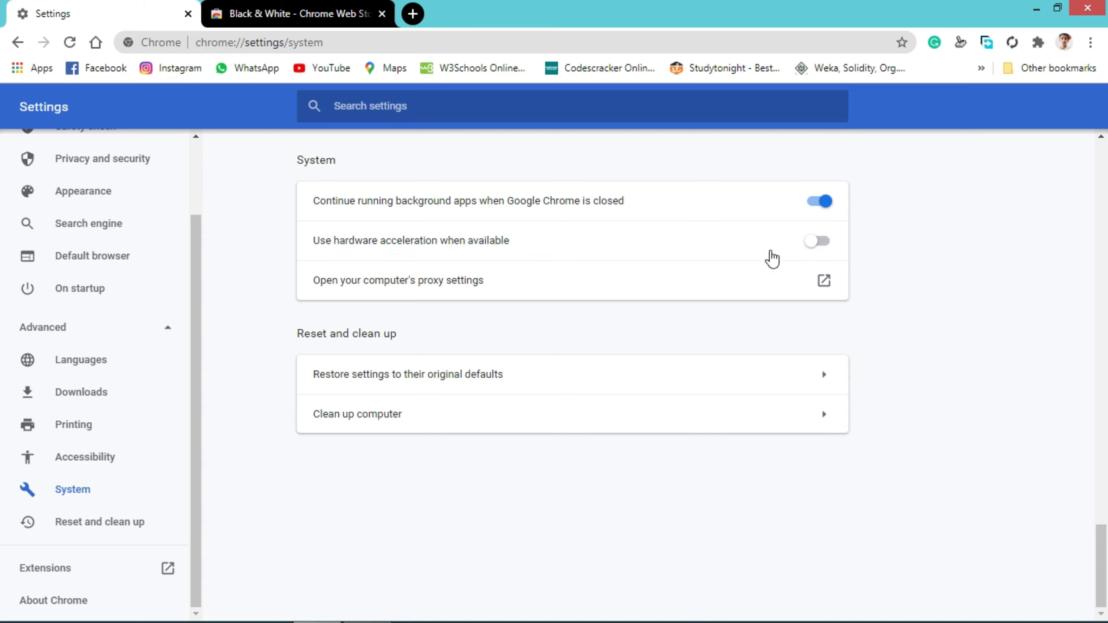
pyautogui.click(828, 251)
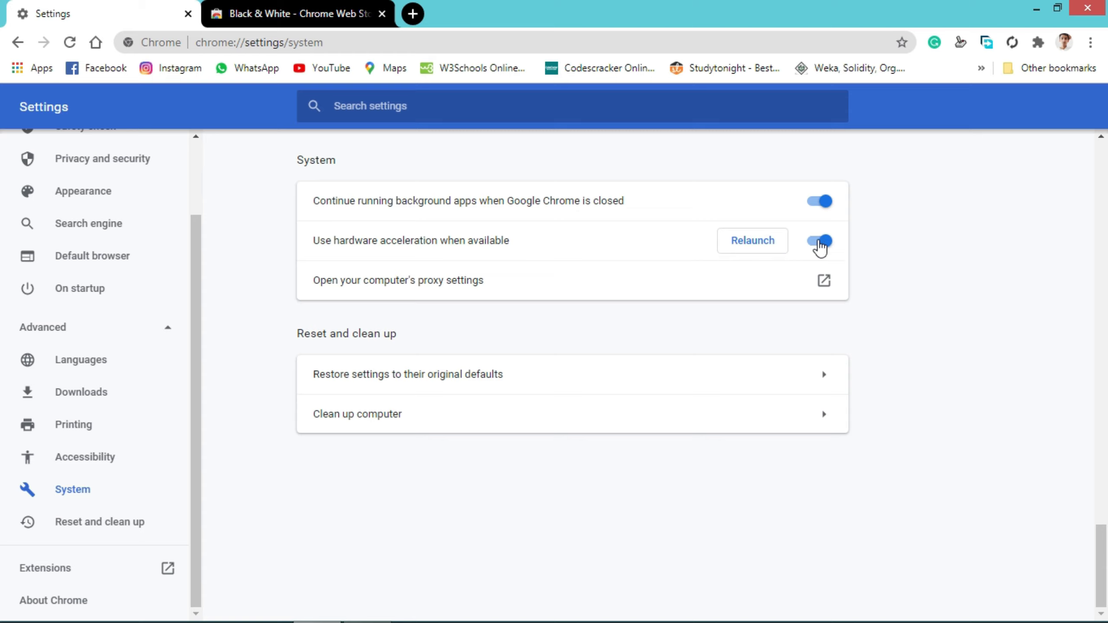
pyautogui.click(820, 245)
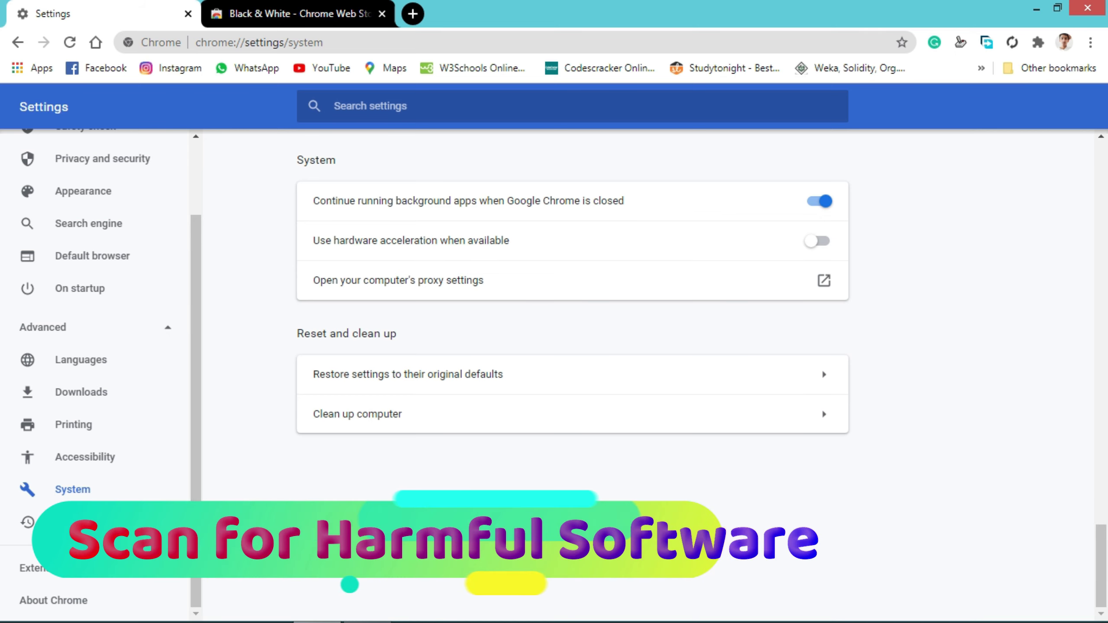
# Close the Chrome Web Store tab and start a search for harmful software from the Reset and clean up settings
pyautogui.click(56, 522)
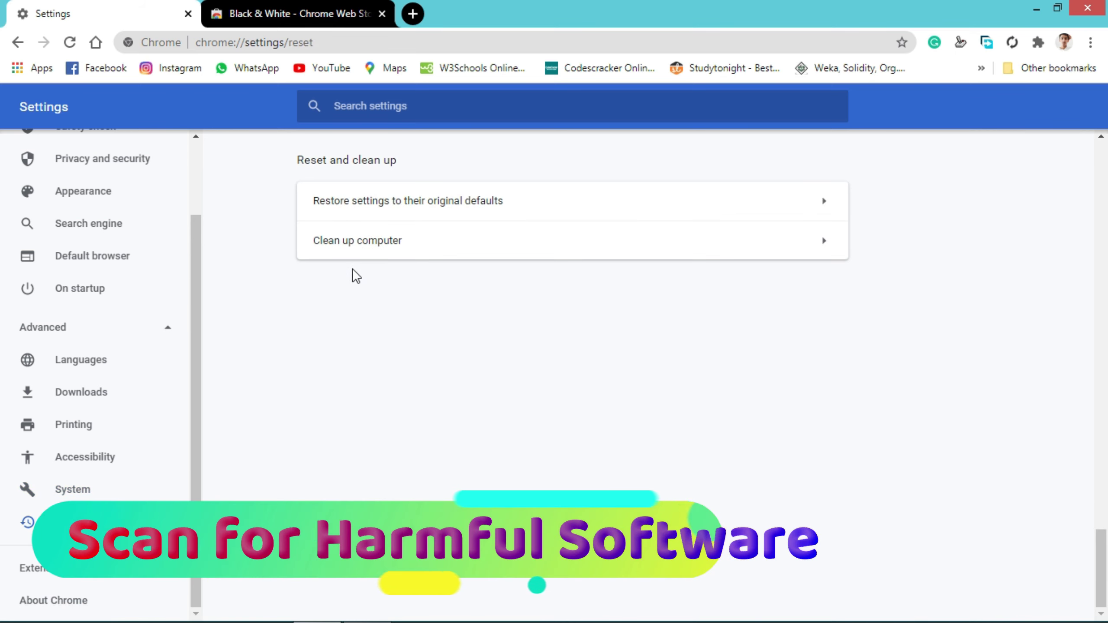
pyautogui.click(381, 13)
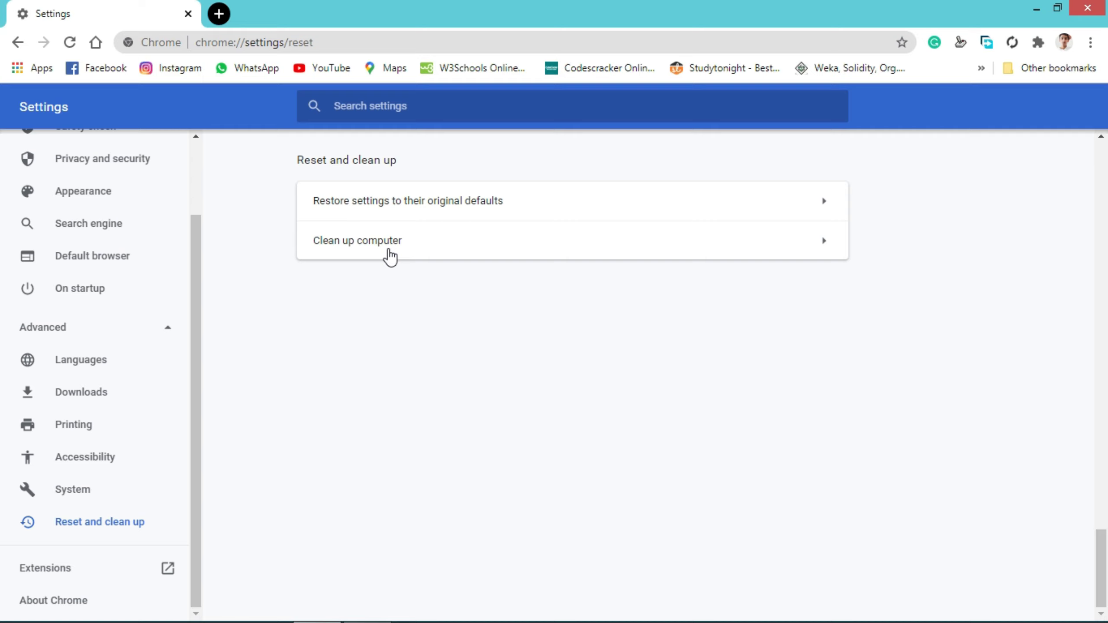
pyautogui.click(389, 257)
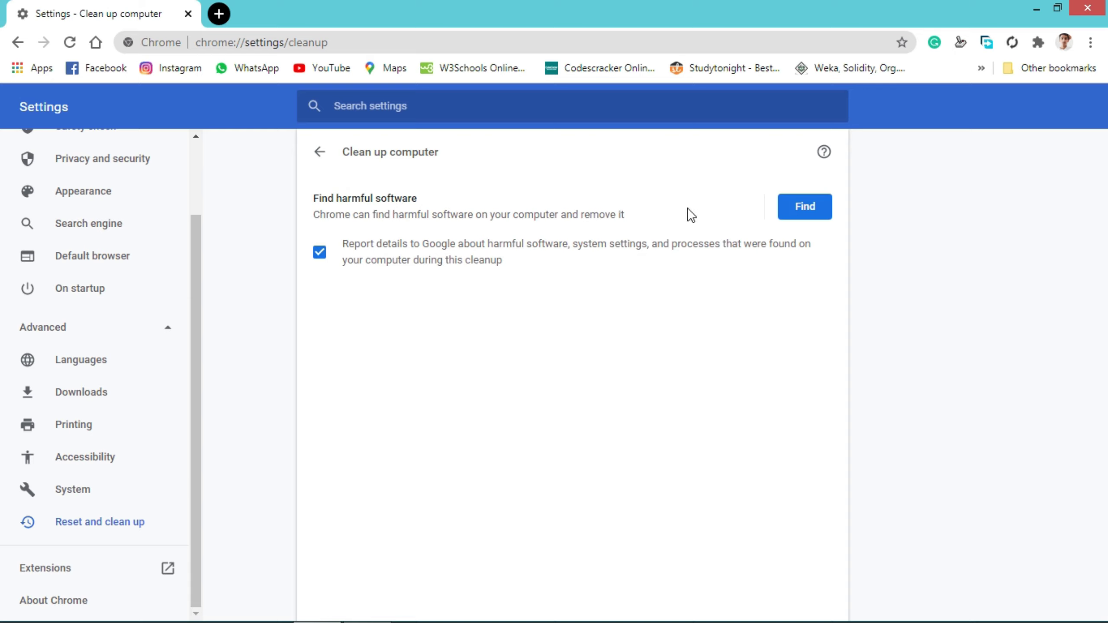
pyautogui.click(805, 209)
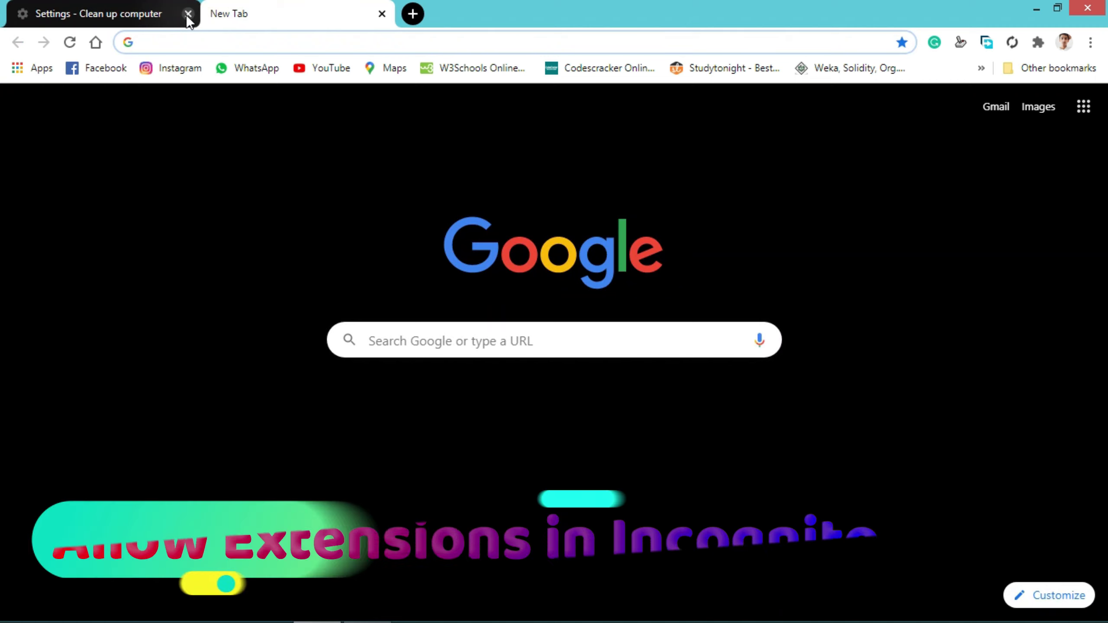
# Close the Settings tab and open the Extensions page in the remaining tab
pyautogui.click(188, 14)
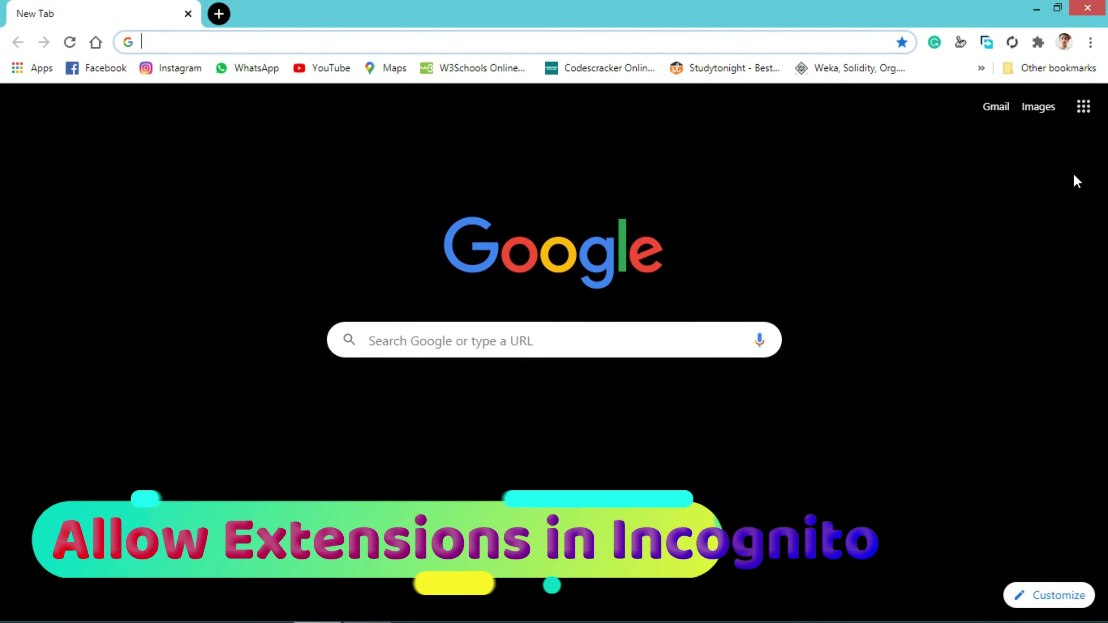
pyautogui.click(1090, 43)
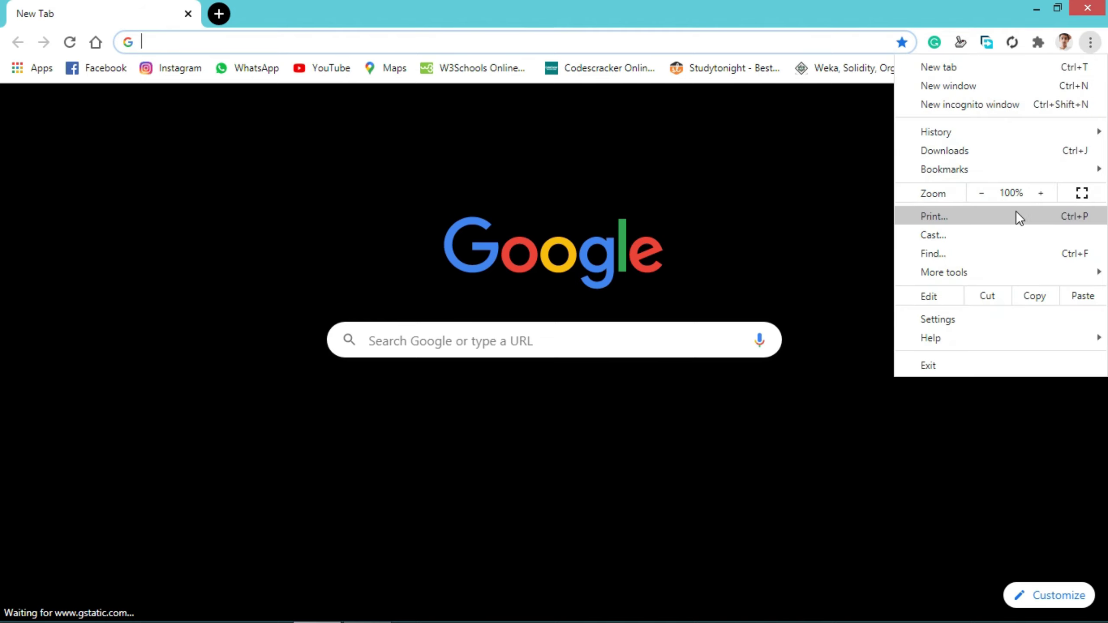
pyautogui.moveTo(992, 268)
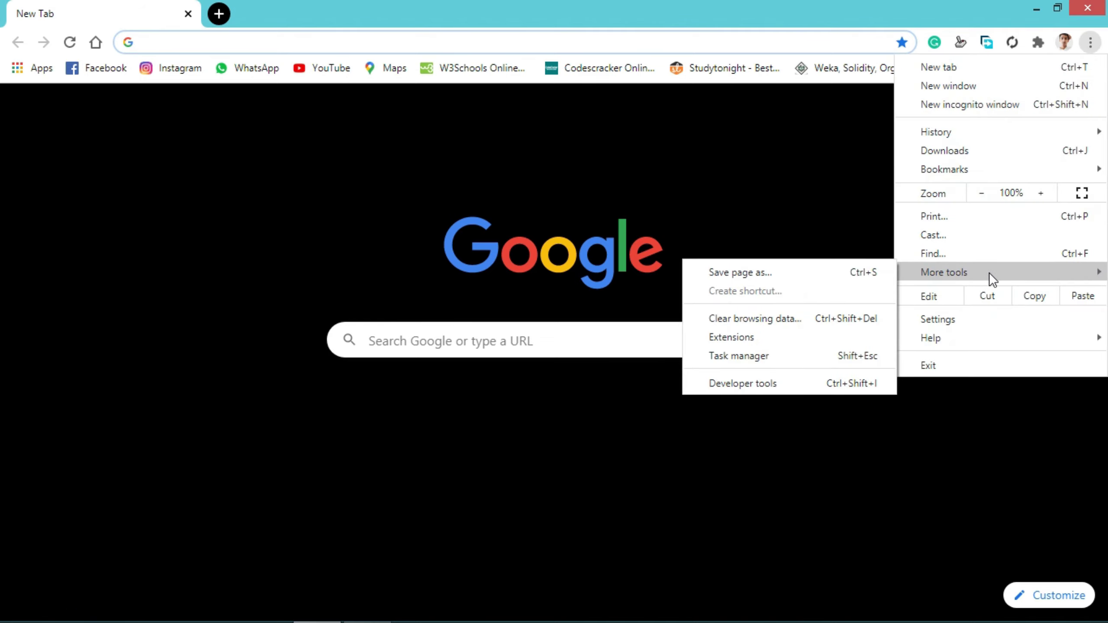
pyautogui.click(802, 338)
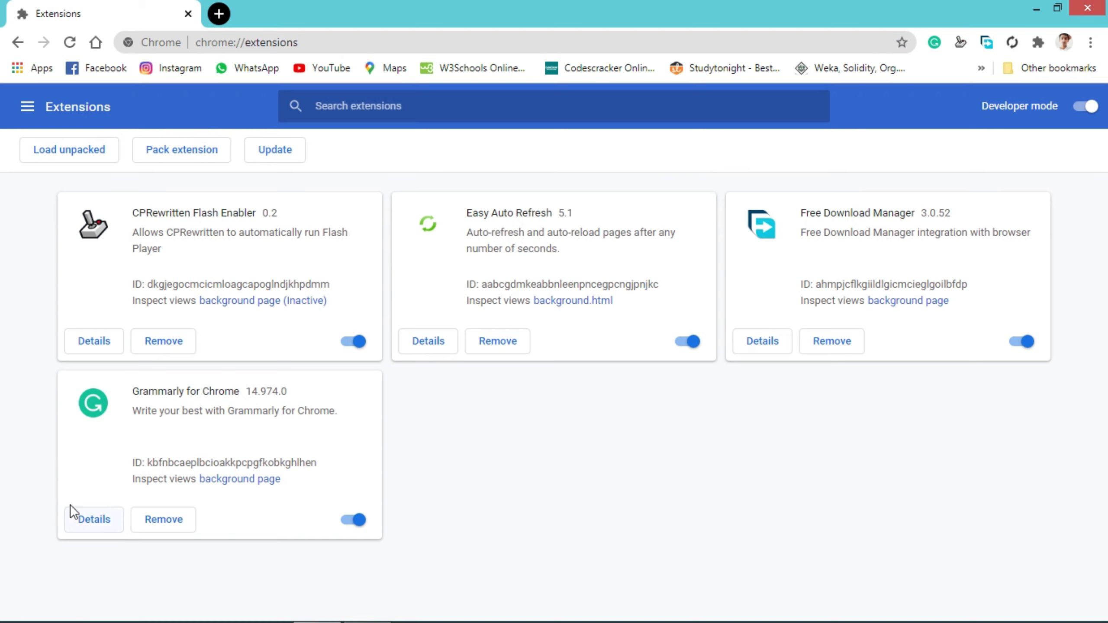
# Allow the Grammarly for Chrome extension to run in incognito from its details page
pyautogui.click(82, 520)
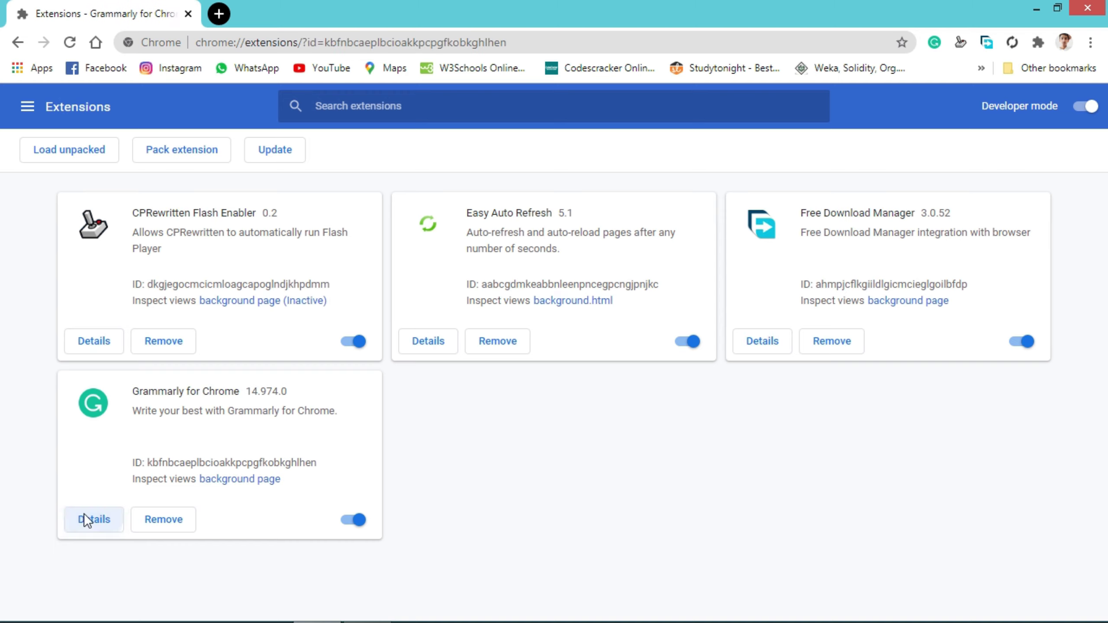
pyautogui.scroll(-6, 557, 391)
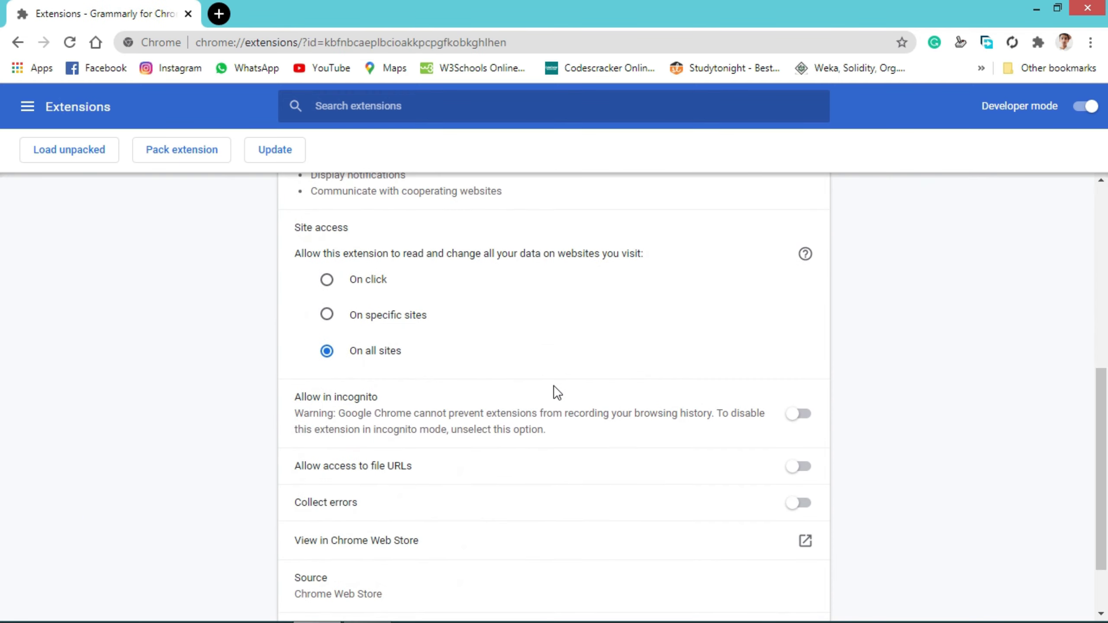
pyautogui.scroll(-2, 557, 393)
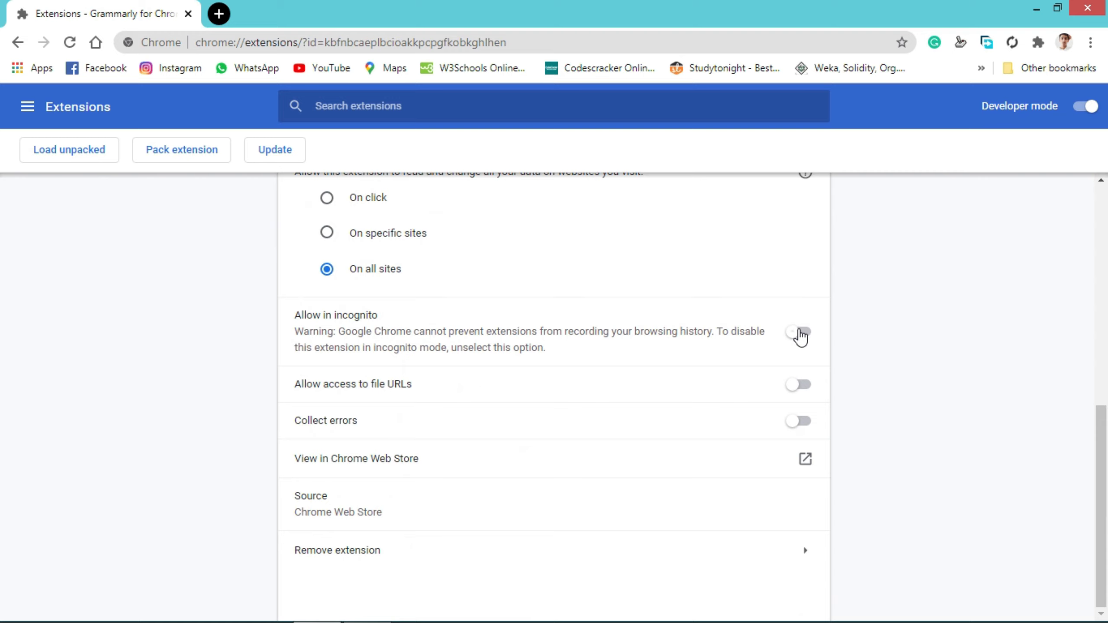
pyautogui.click(800, 333)
pyautogui.scroll(2, 619, 307)
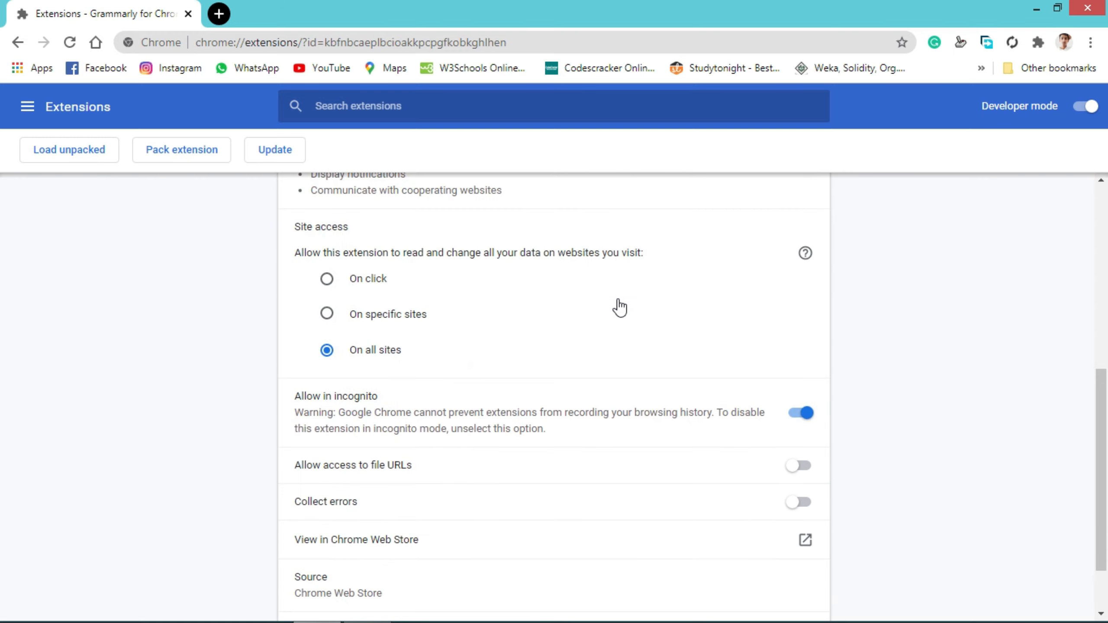
pyautogui.scroll(2, 574, 430)
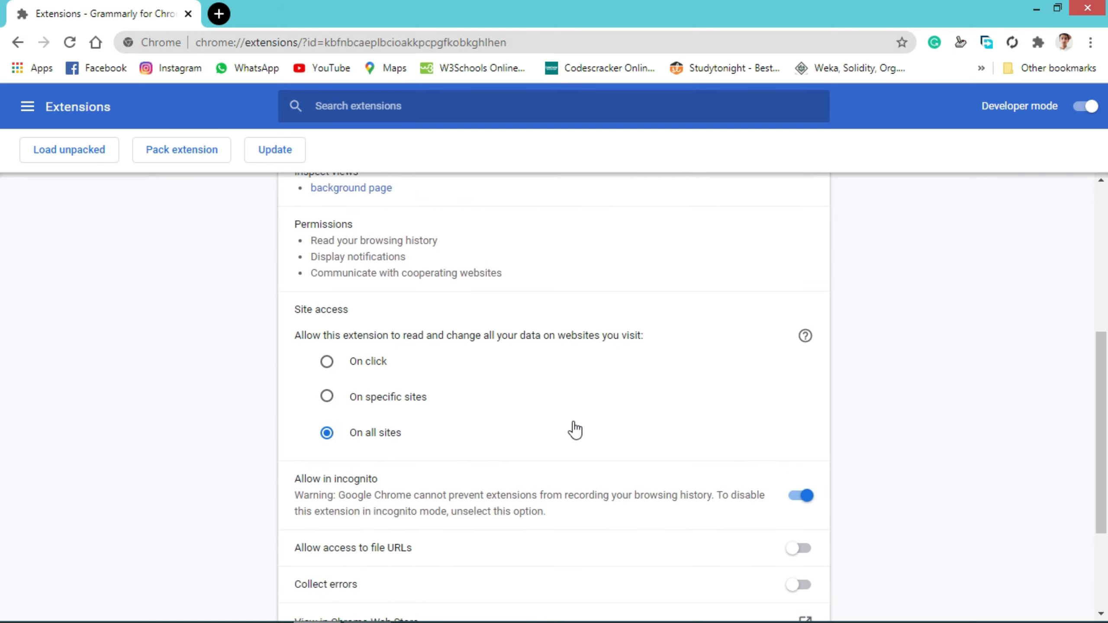
pyautogui.scroll(2, 574, 430)
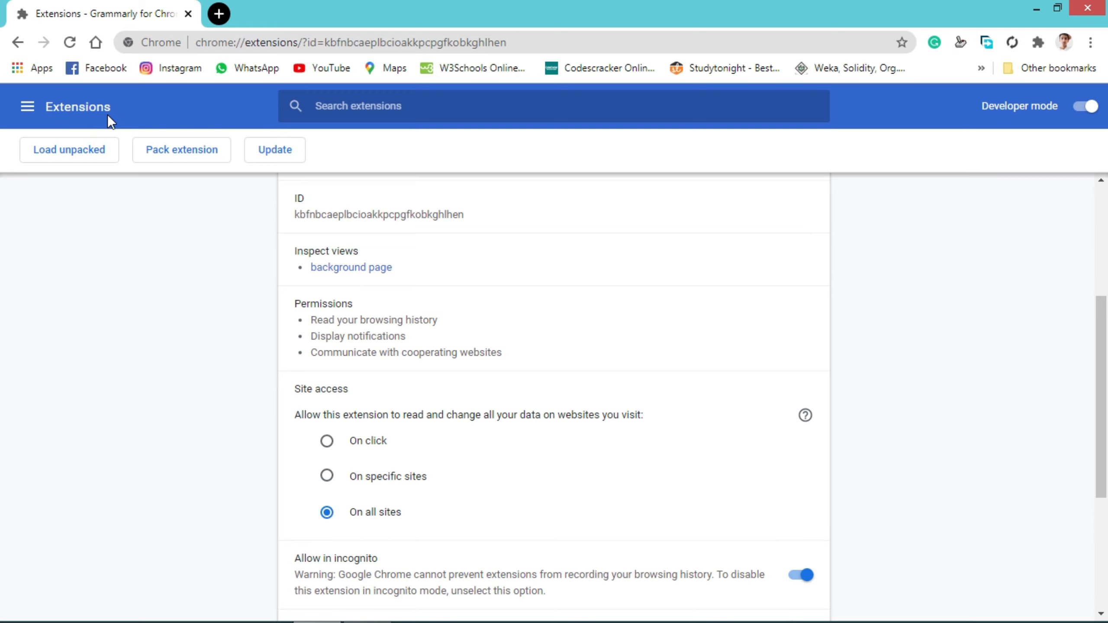
# Open the extensions' keyboard shortcuts and assign Ctrl + Z to activate Grammarly for Chrome
pyautogui.moveTo(110, 108); pyautogui.dragTo(71, 103)
pyautogui.click(26, 108)
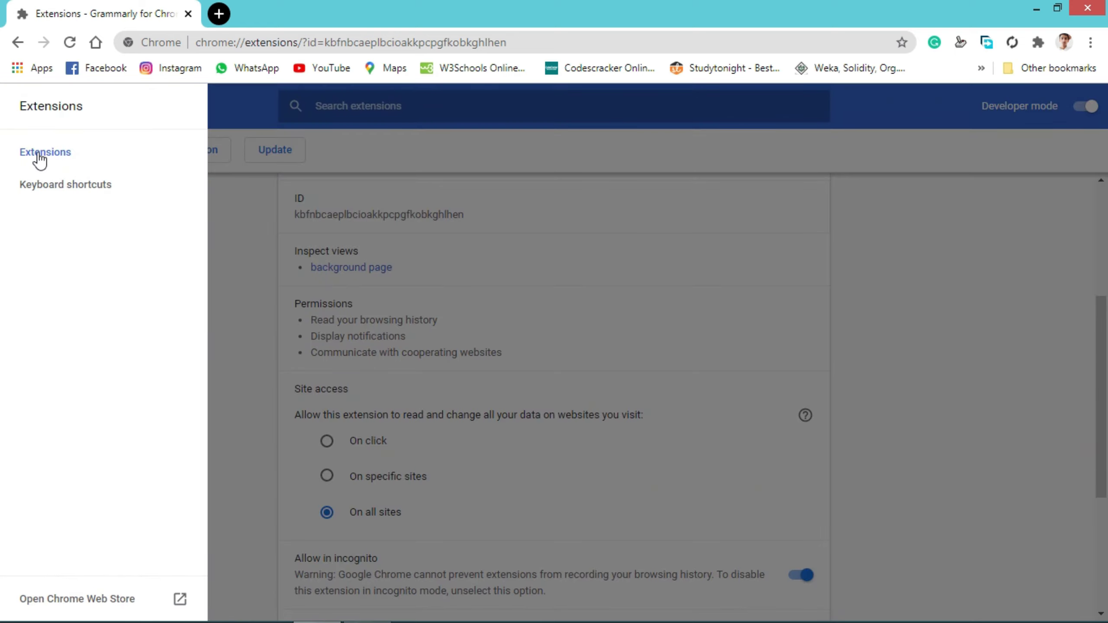
pyautogui.click(44, 186)
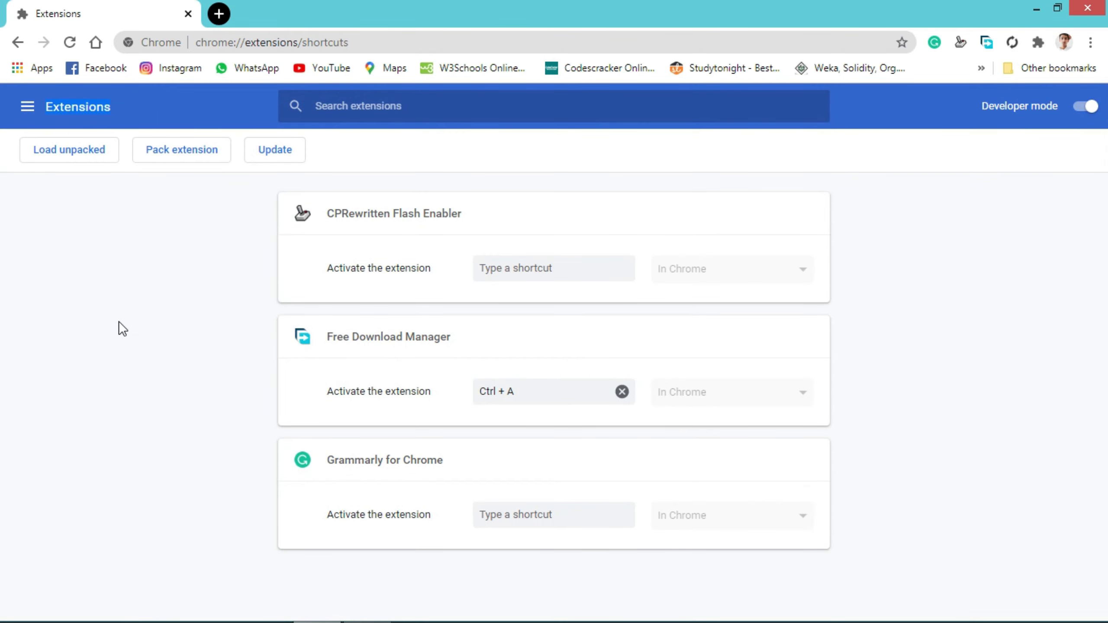
pyautogui.click(522, 515)
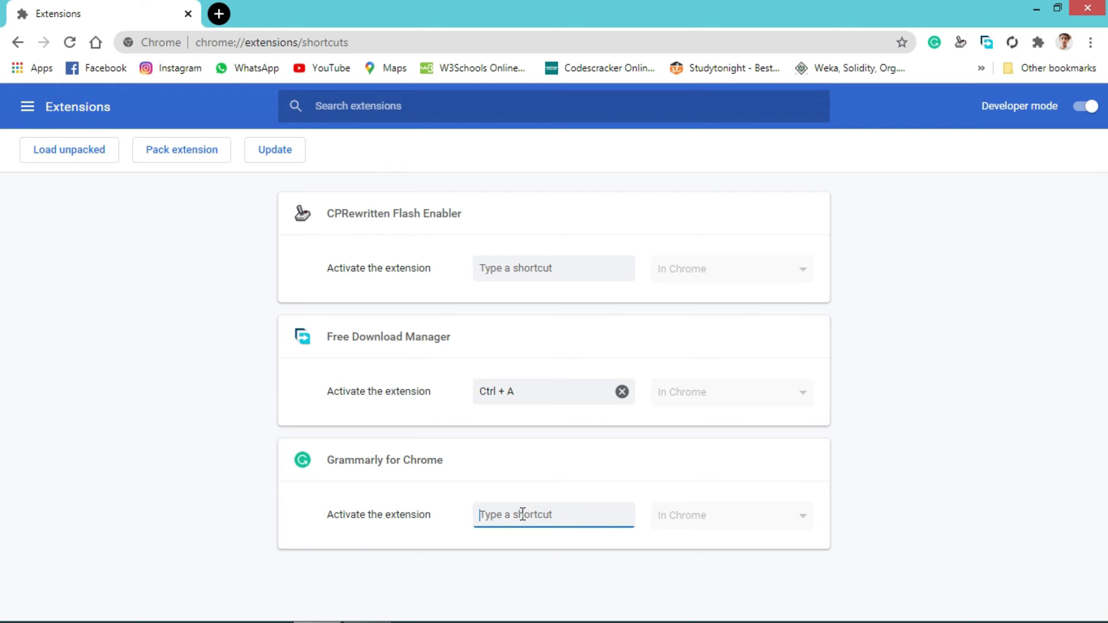
pyautogui.hotkey('ctrl', 'z')
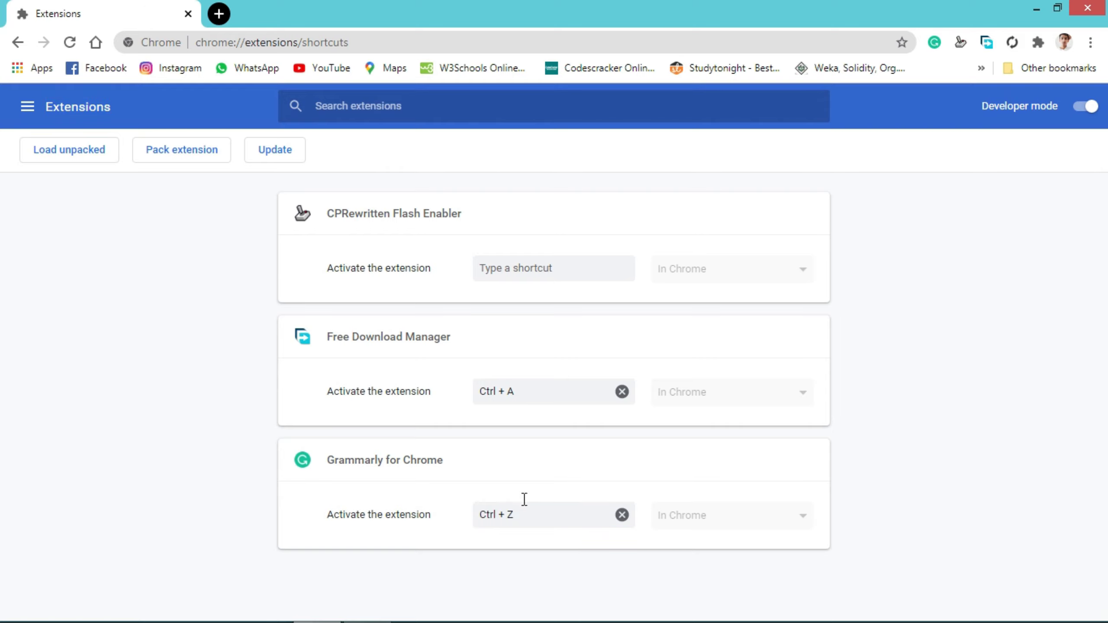
# Test the Grammarly activation shortcut in a new tab, dismiss its popup and close that tab
pyautogui.click(219, 15)
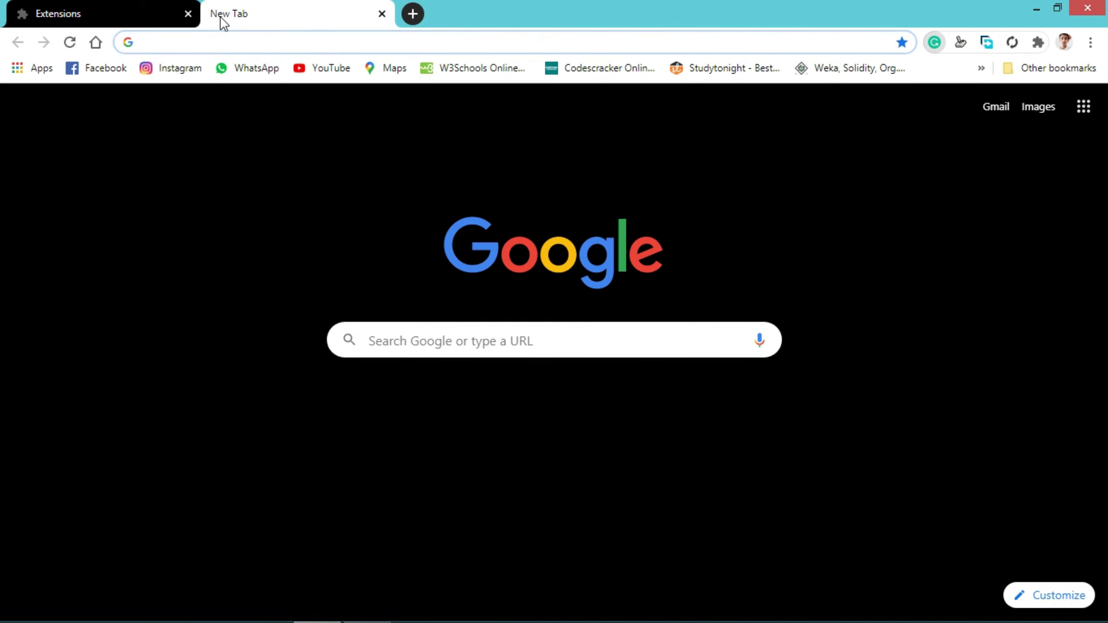
pyautogui.hotkey('ctrl', 'z')
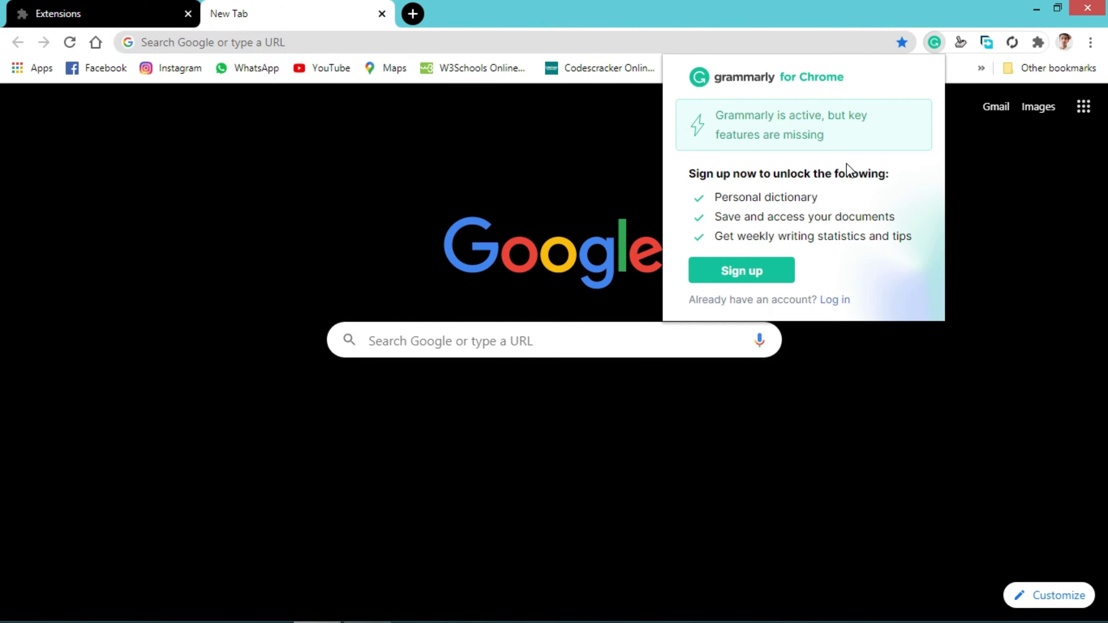
pyautogui.click(1013, 188)
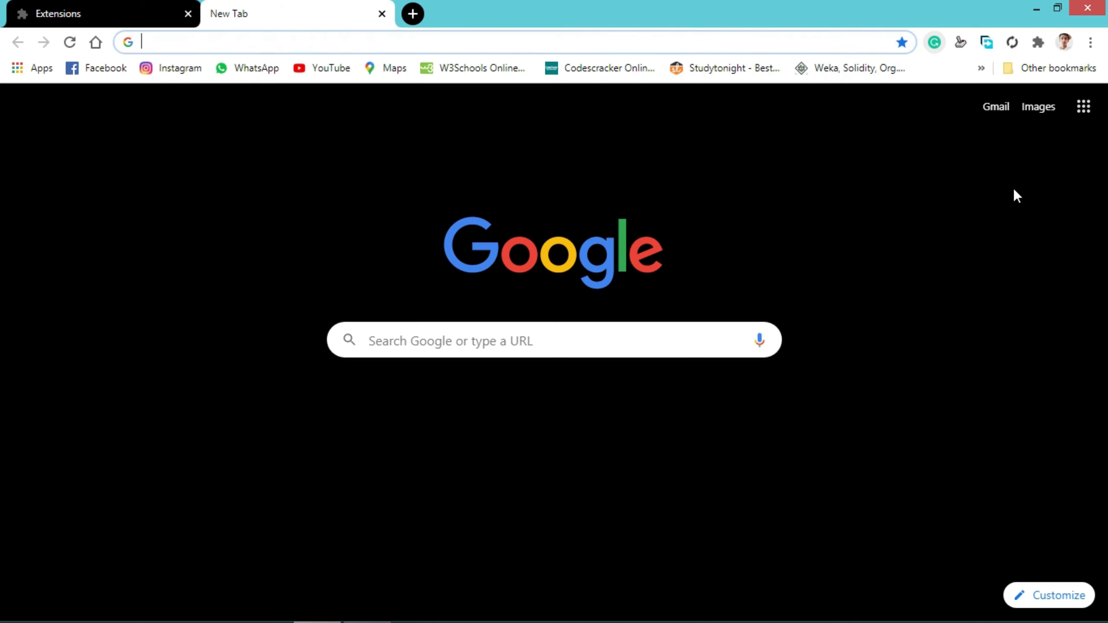
pyautogui.click(381, 13)
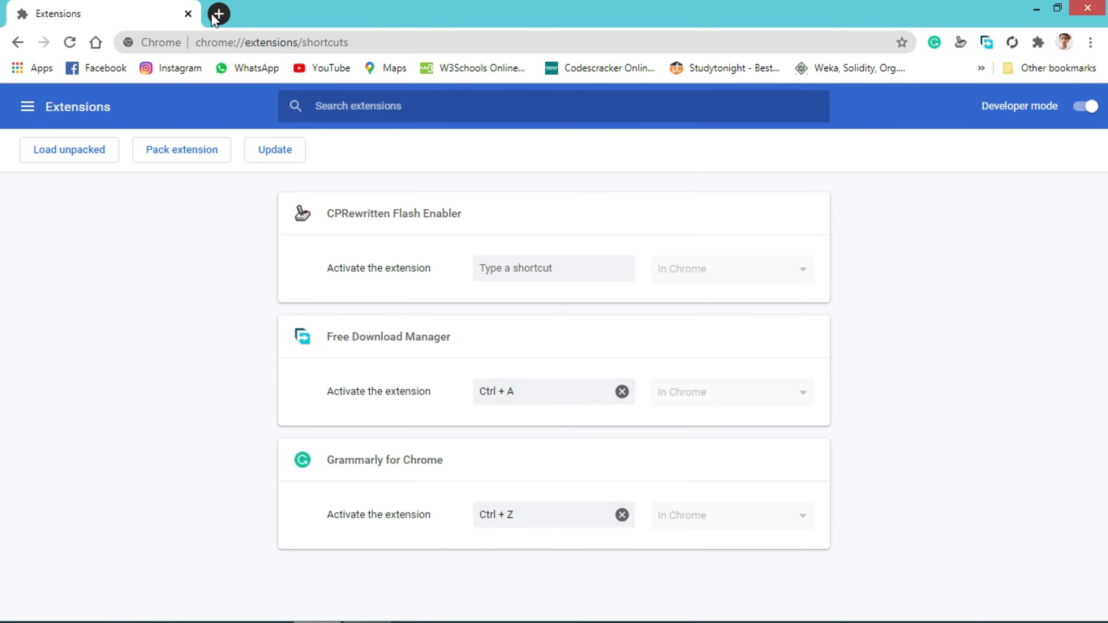
# Replace the Extensions tab with a new one and go to chrome://flags
pyautogui.click(218, 13)
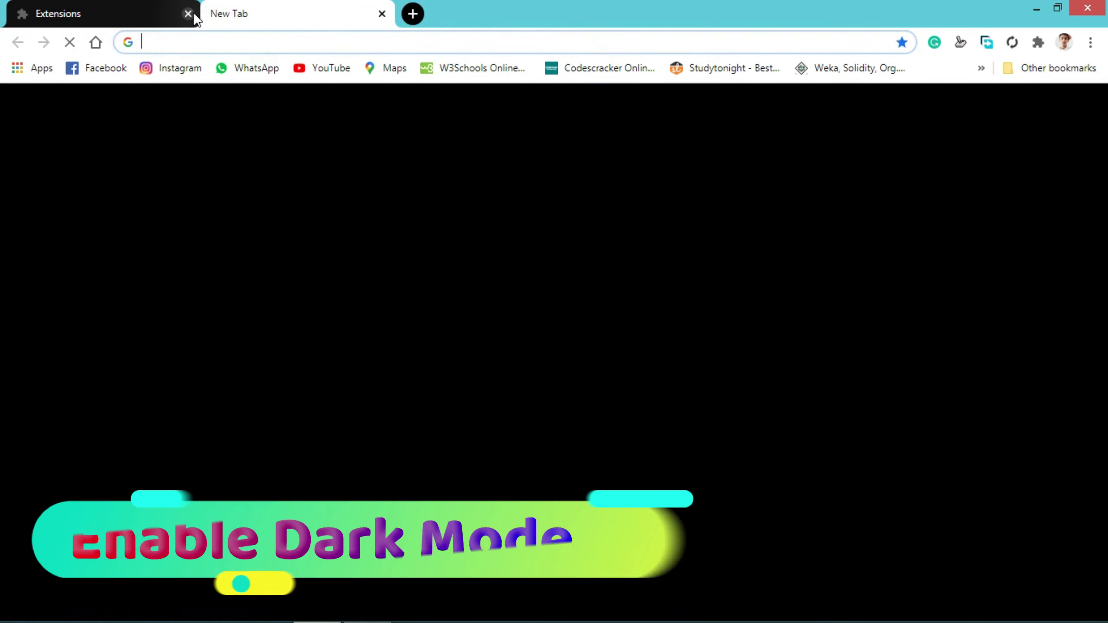
pyautogui.click(187, 14)
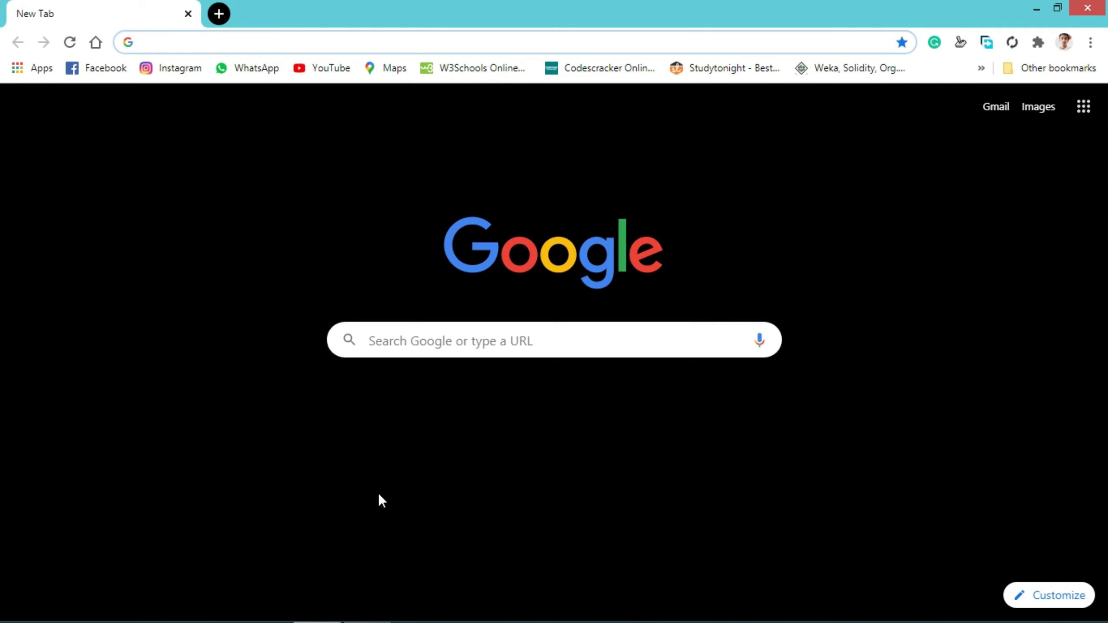
pyautogui.write('chromw')
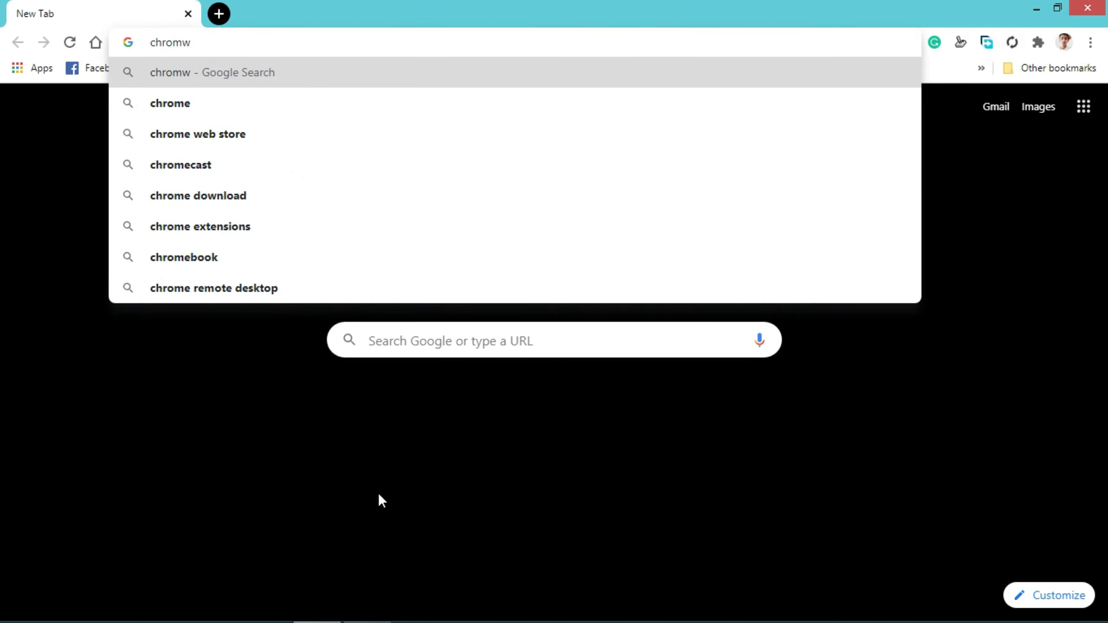
pyautogui.press('BackSpace')
pyautogui.write('e://flags')
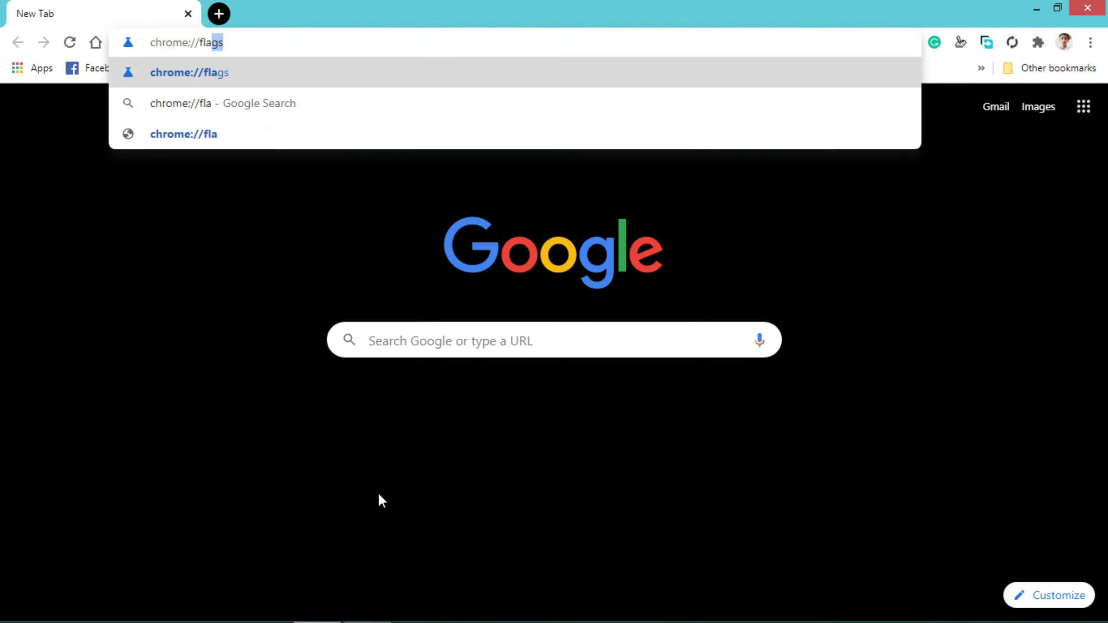
pyautogui.press('Return')
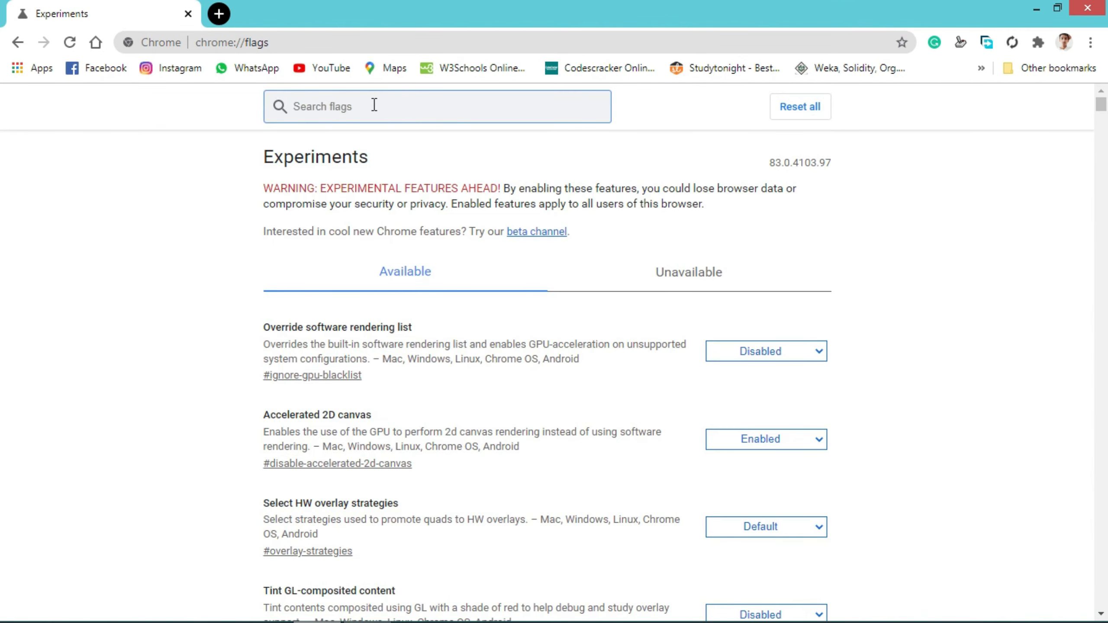
# Find the dark mode flags, set Force Dark Mode for Web Contents to Enabled and relaunch the browser
pyautogui.write('dark mode')
pyautogui.press('Left')
pyautogui.press('Left')
pyautogui.press('Left')
pyautogui.press('Left')
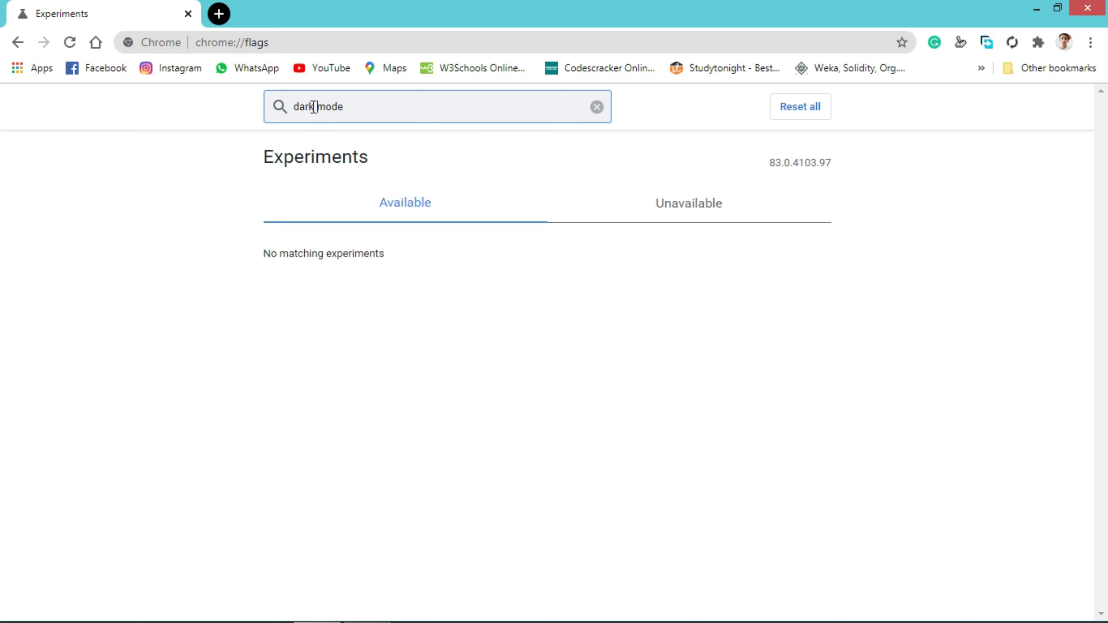
pyautogui.click(768, 278)
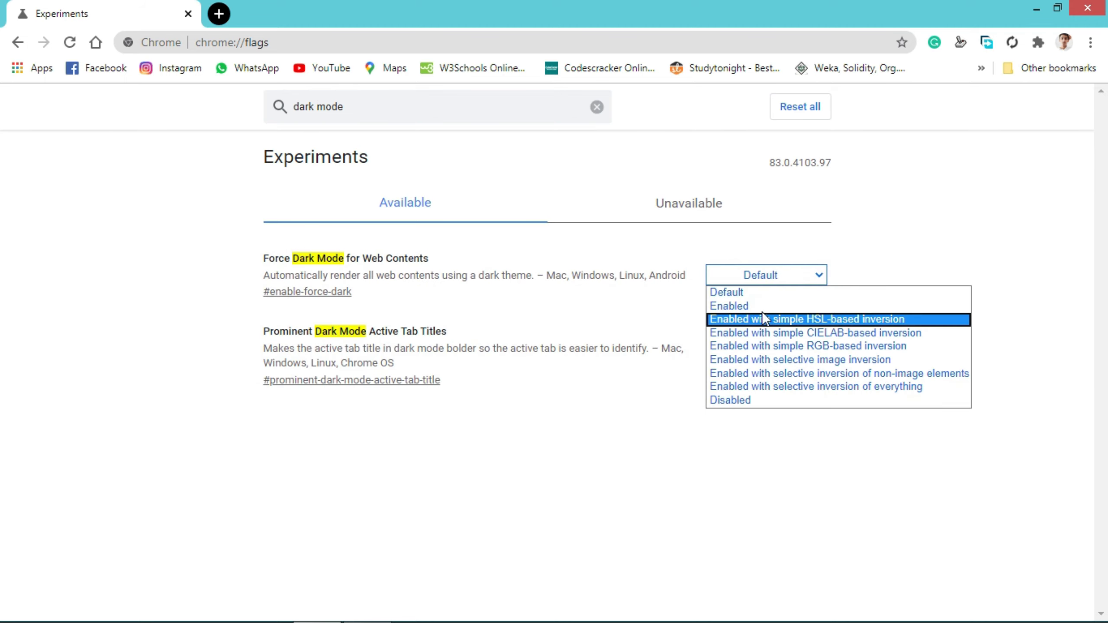
pyautogui.click(760, 305)
pyautogui.click(1019, 586)
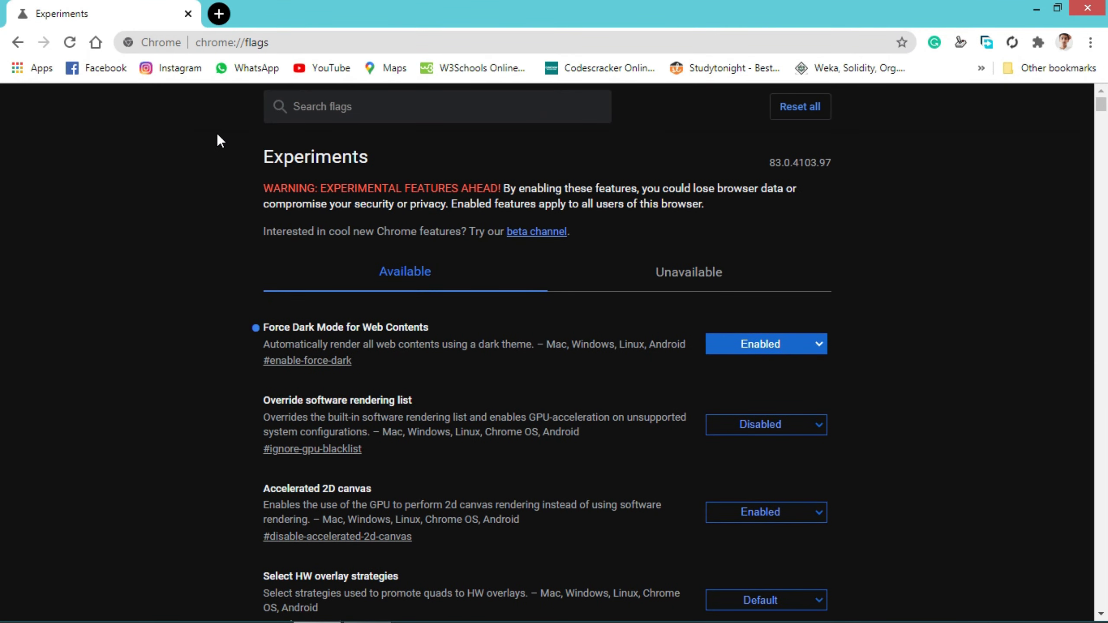
# Search the flags for reader and set Enable Reader Mode to Enabled
pyautogui.click(367, 108)
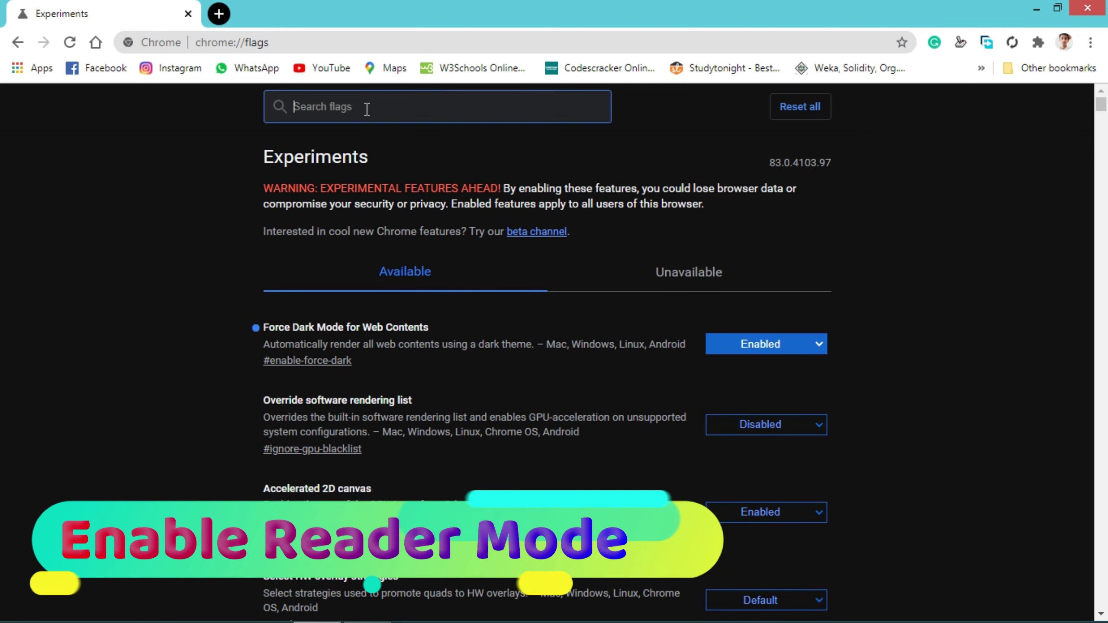
pyautogui.write('re')
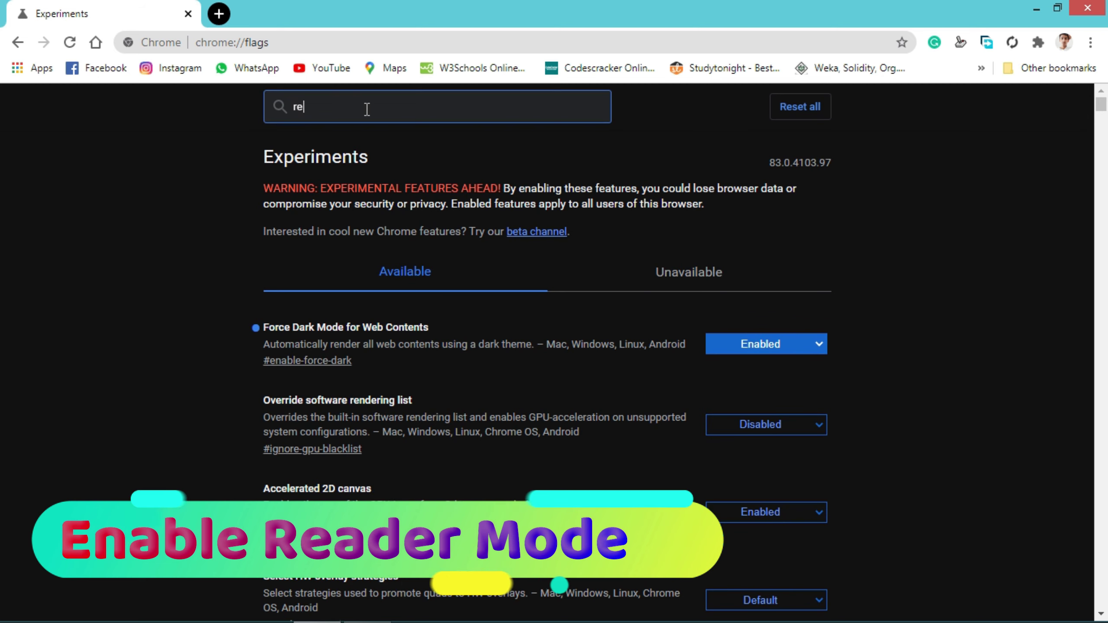
pyautogui.write('ader')
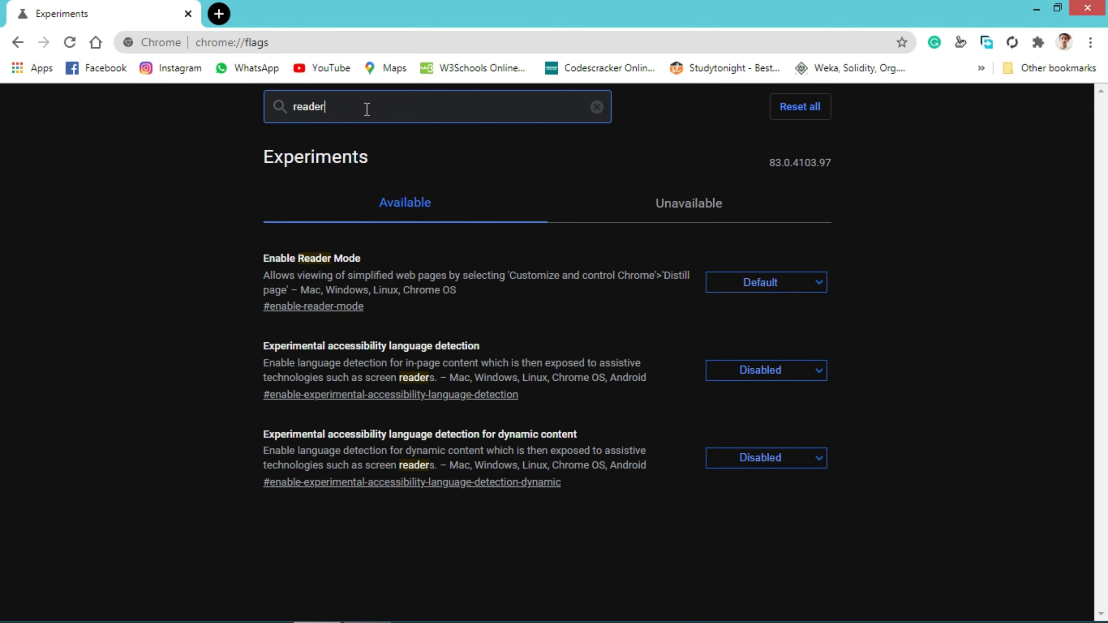
pyautogui.click(788, 286)
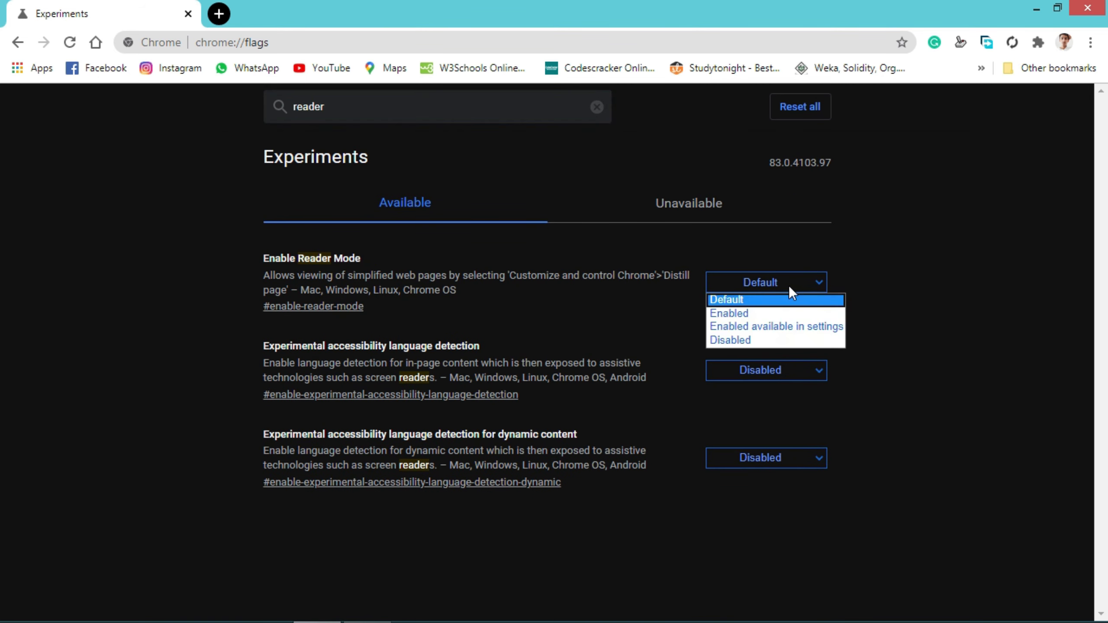
pyautogui.click(773, 312)
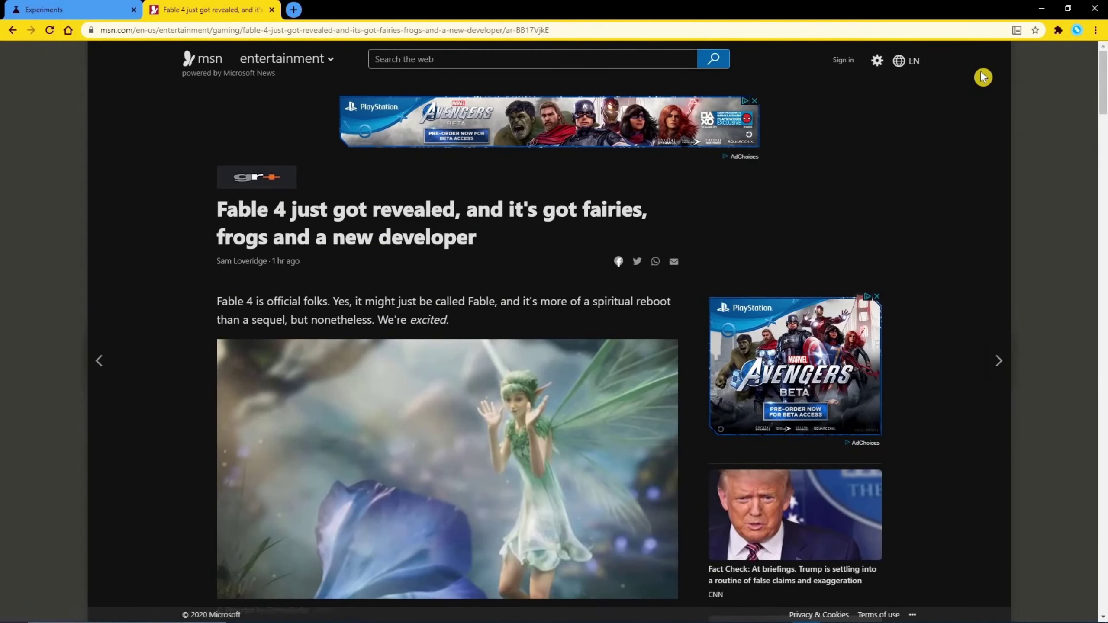
# Show the Fable 4 article in reader mode and customize its appearance with the dark yellowish background and an adjusted text size
pyautogui.click(1017, 37)
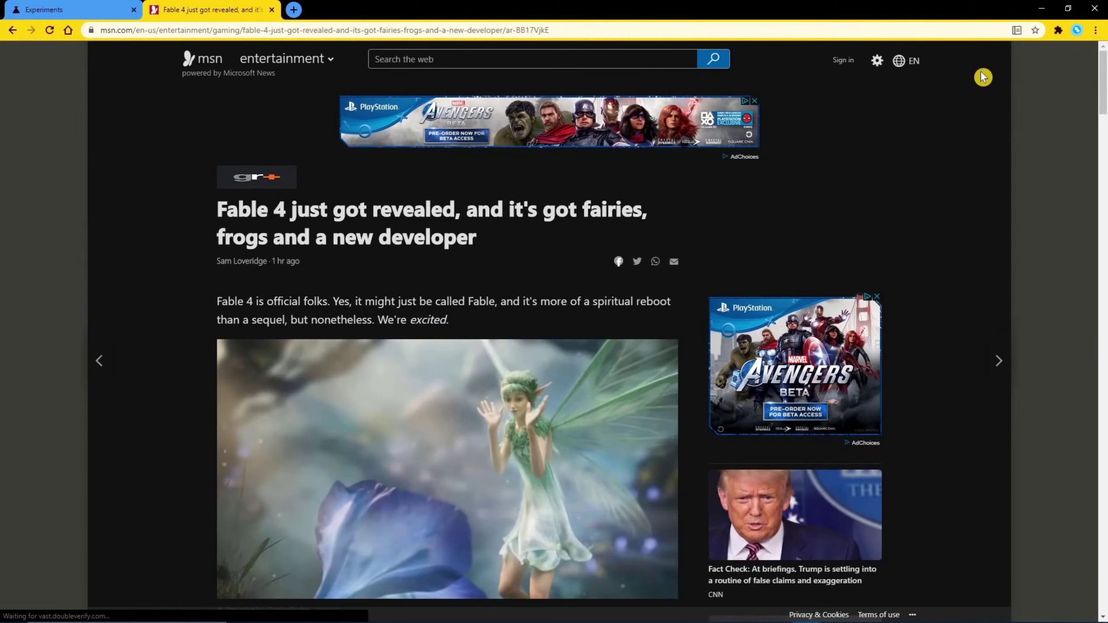
pyautogui.click(1017, 36)
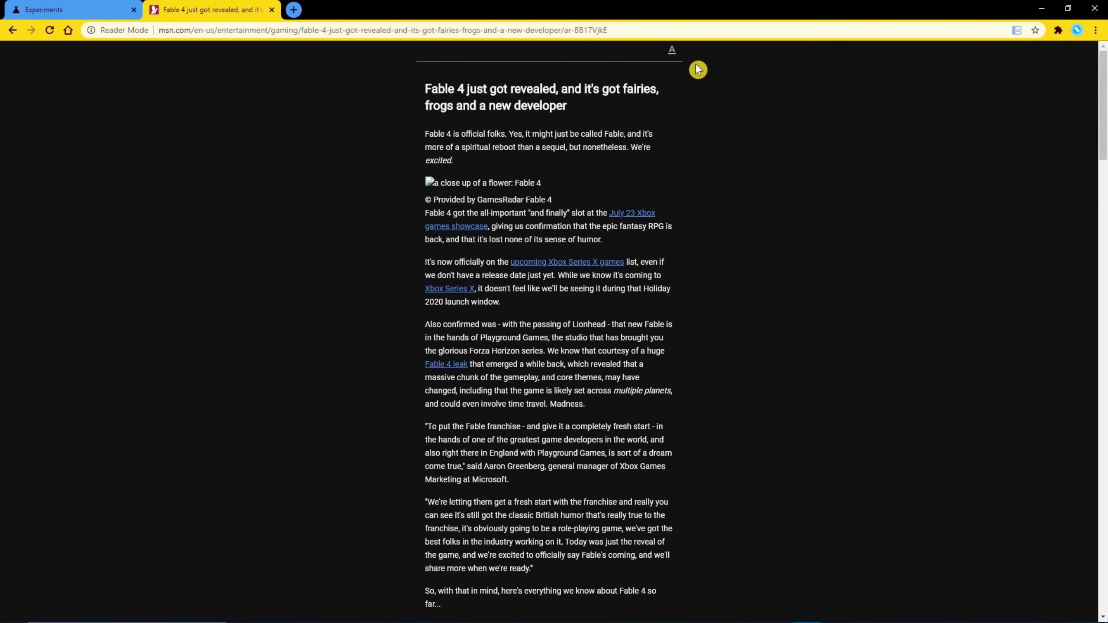
pyautogui.click(678, 51)
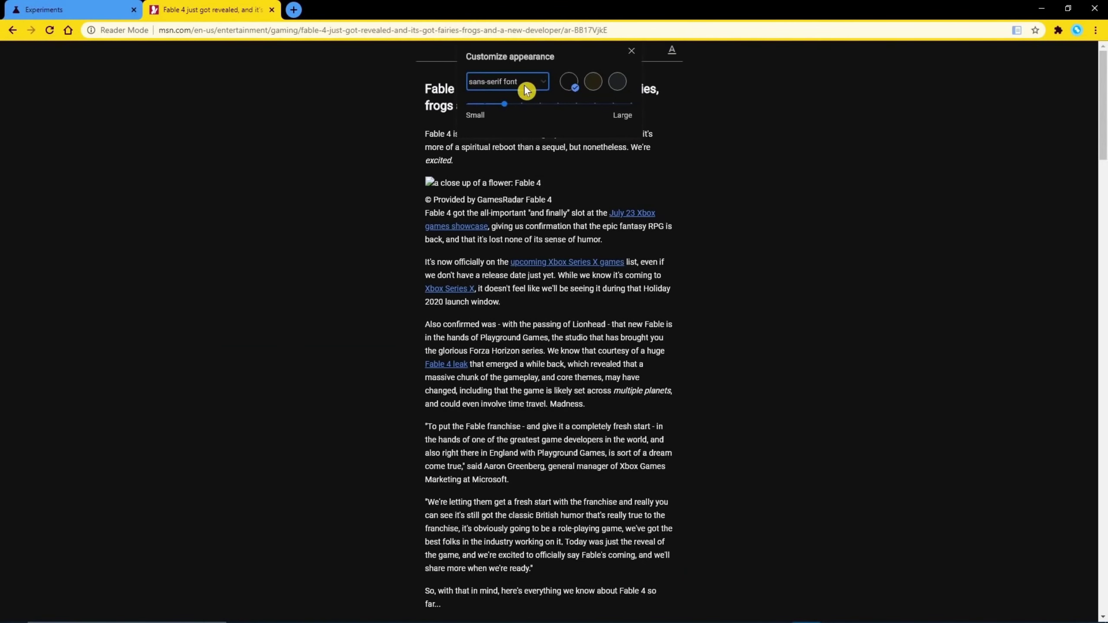
pyautogui.click(594, 83)
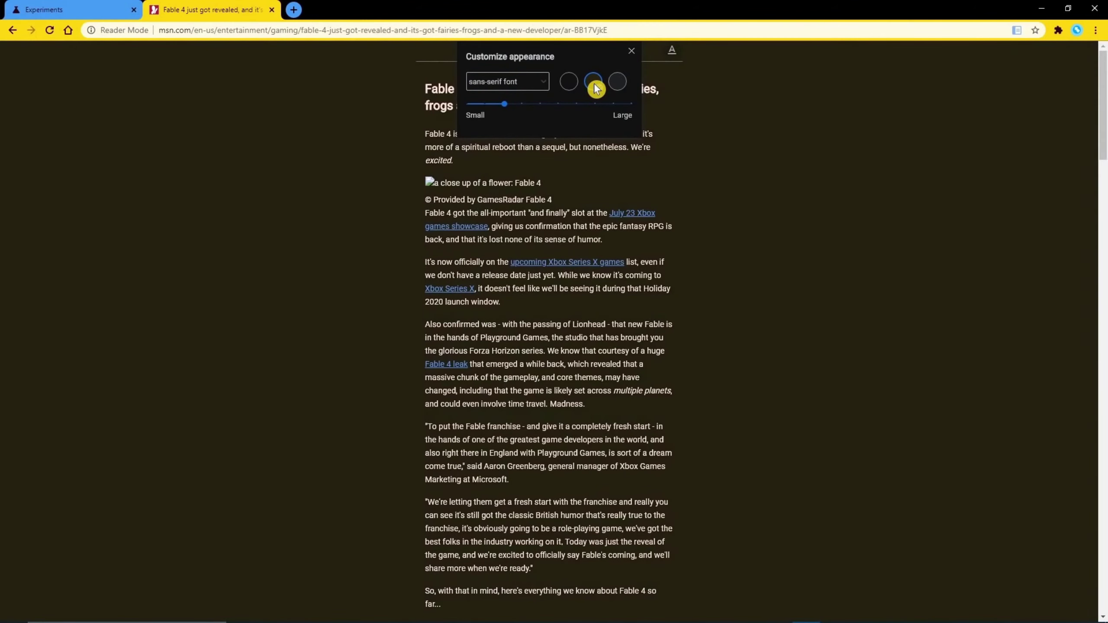
pyautogui.click(513, 105)
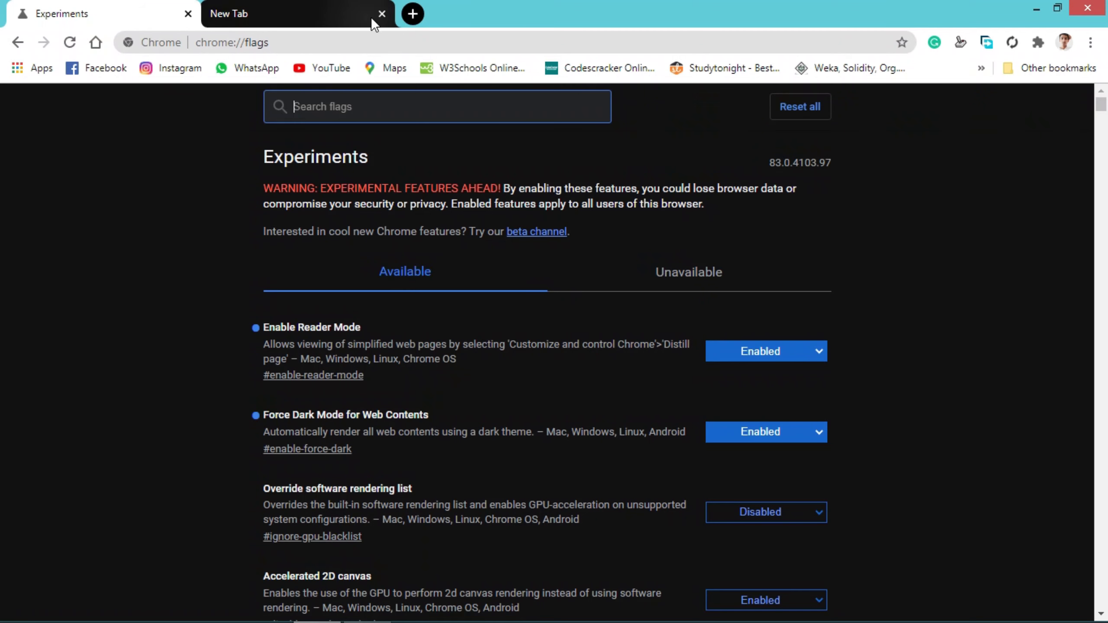
# Close the New Tab page, search the flags for "parall", set Parallel downloading to Enabled and relaunch the browser
pyautogui.click(381, 13)
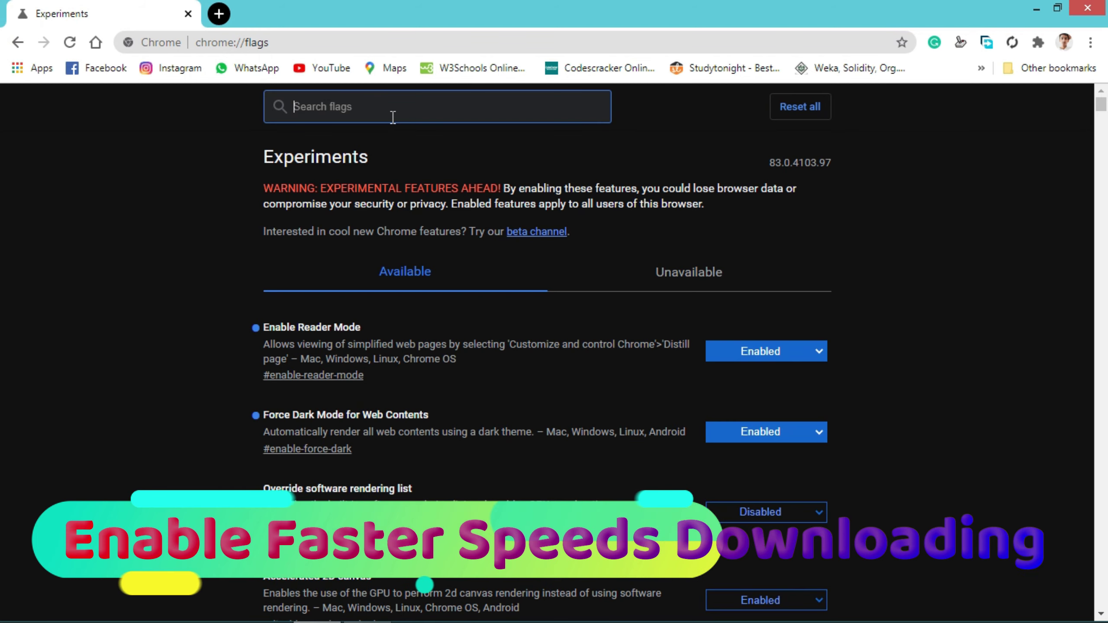
pyautogui.write('pa')
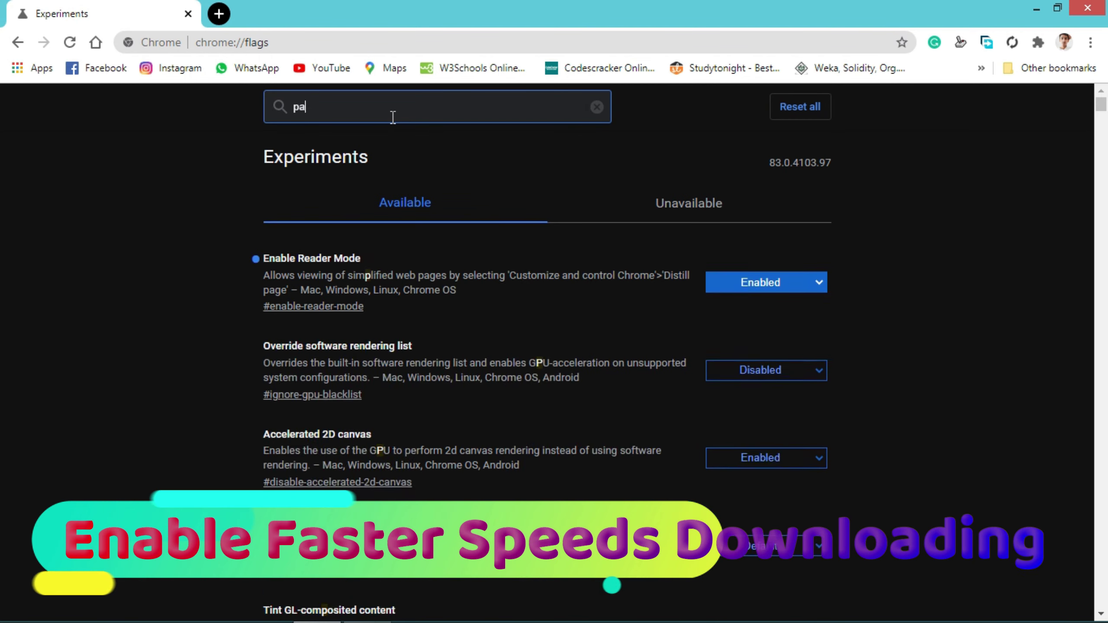
pyautogui.write('ra')
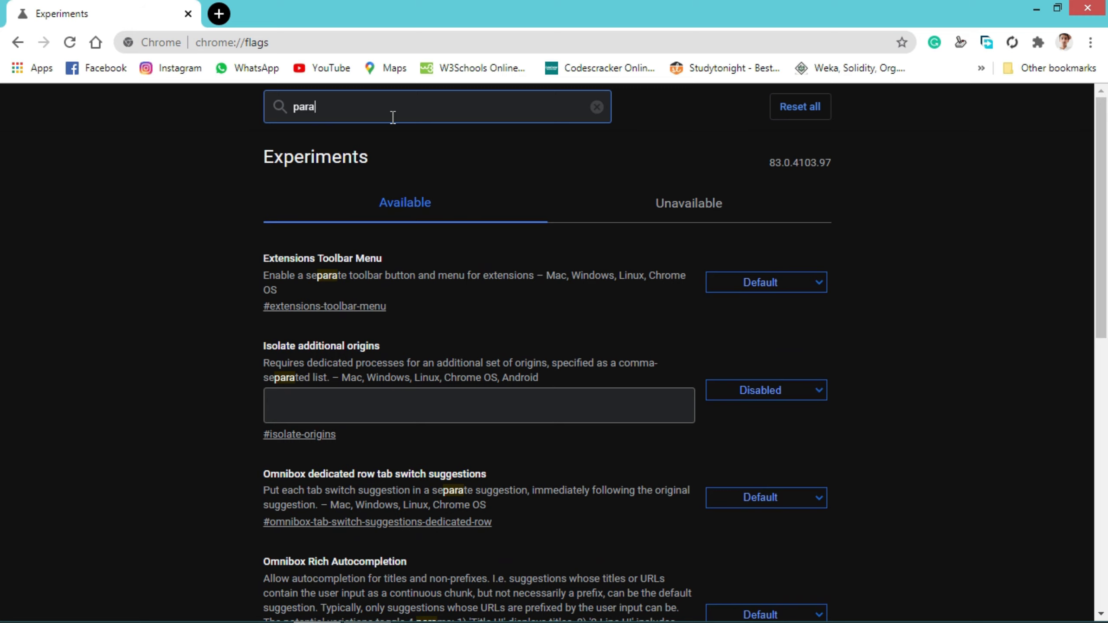
pyautogui.write('ll')
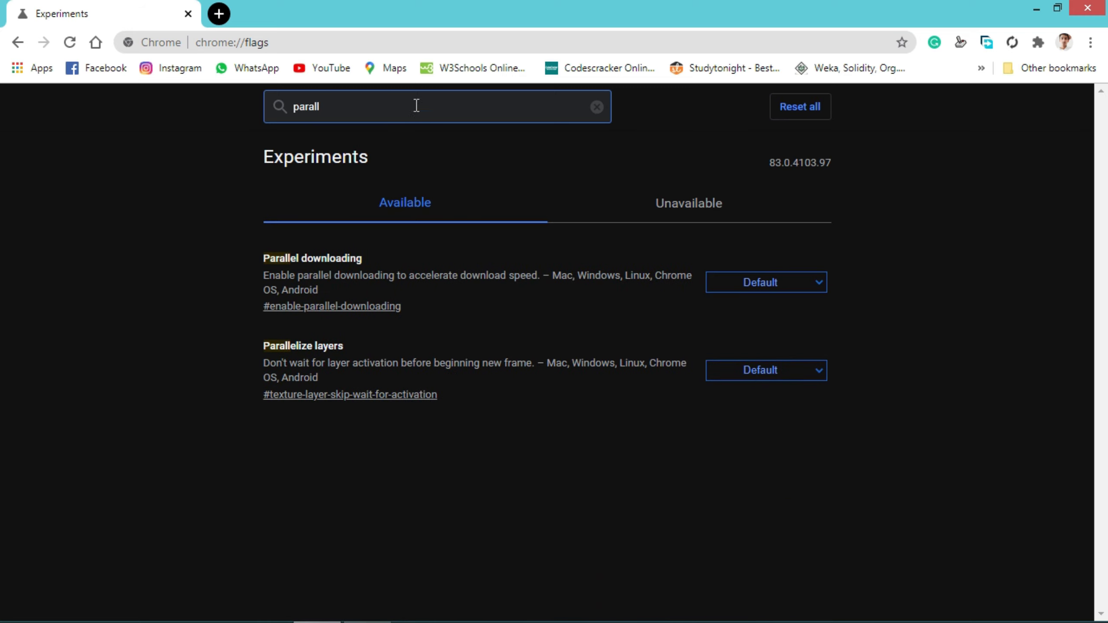
pyautogui.click(755, 290)
pyautogui.click(760, 313)
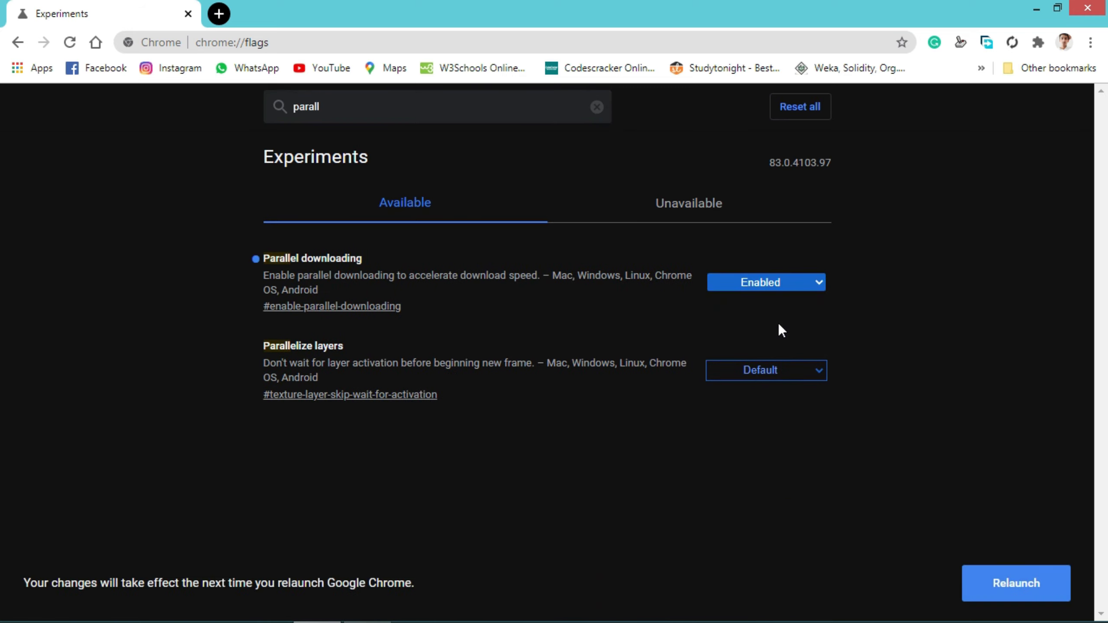
pyautogui.click(1008, 581)
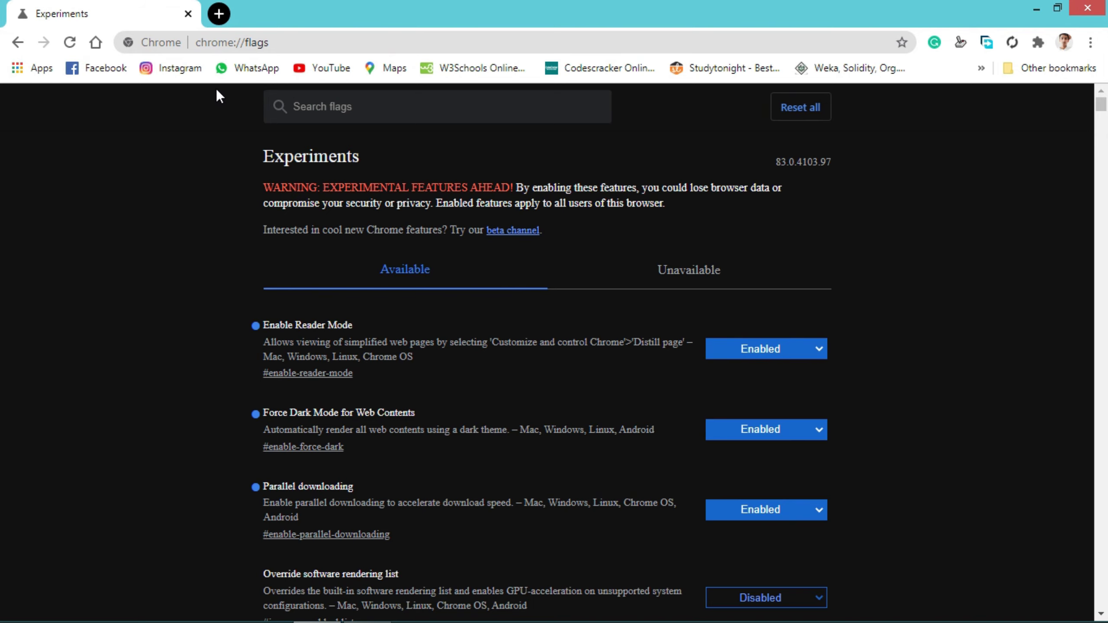
# Open the bookmarked Codescracker site in a new tab and send the page to the Xiaomi Phone
pyautogui.click(218, 14)
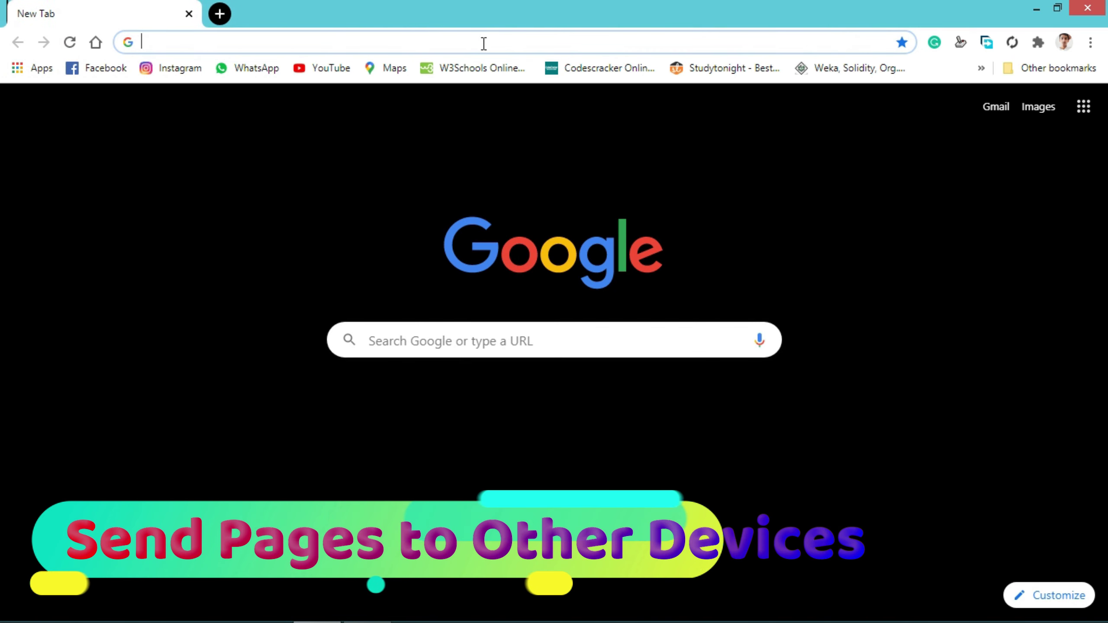
pyautogui.click(563, 69)
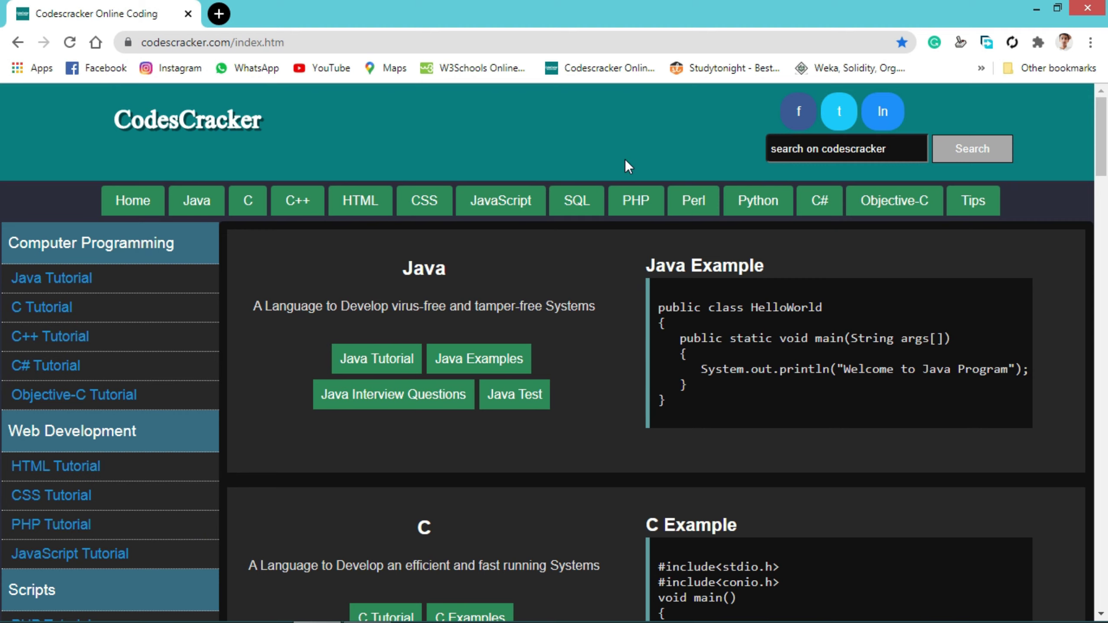
pyautogui.rightClick(546, 265)
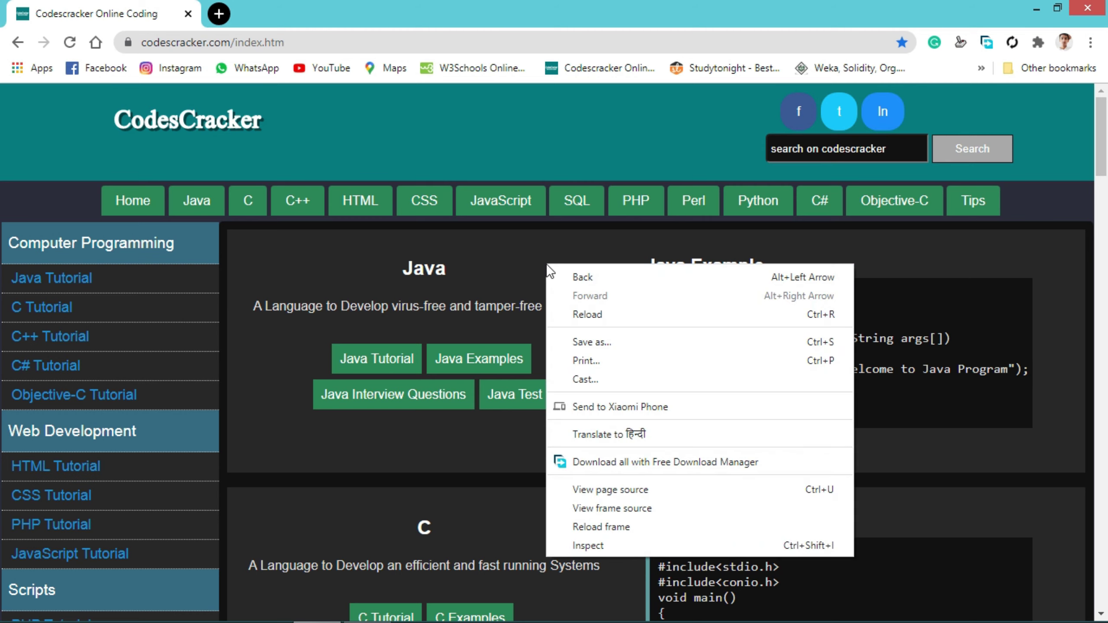
pyautogui.click(604, 413)
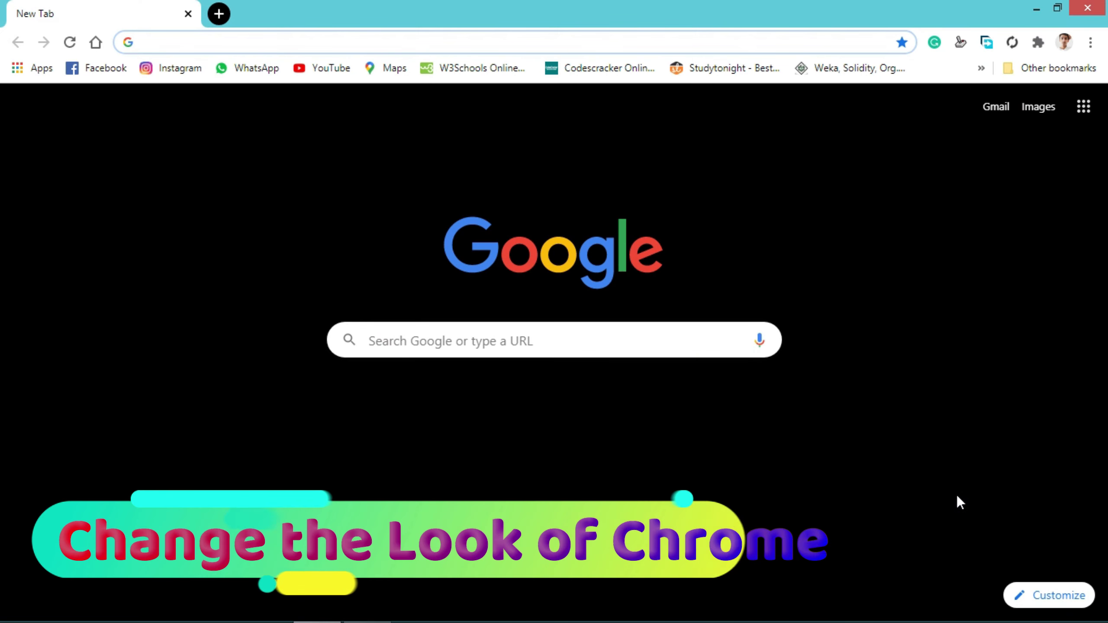
# Customize the new tab page with the Tessellation 20 background from the Geometric shapes collection
pyautogui.click(1019, 594)
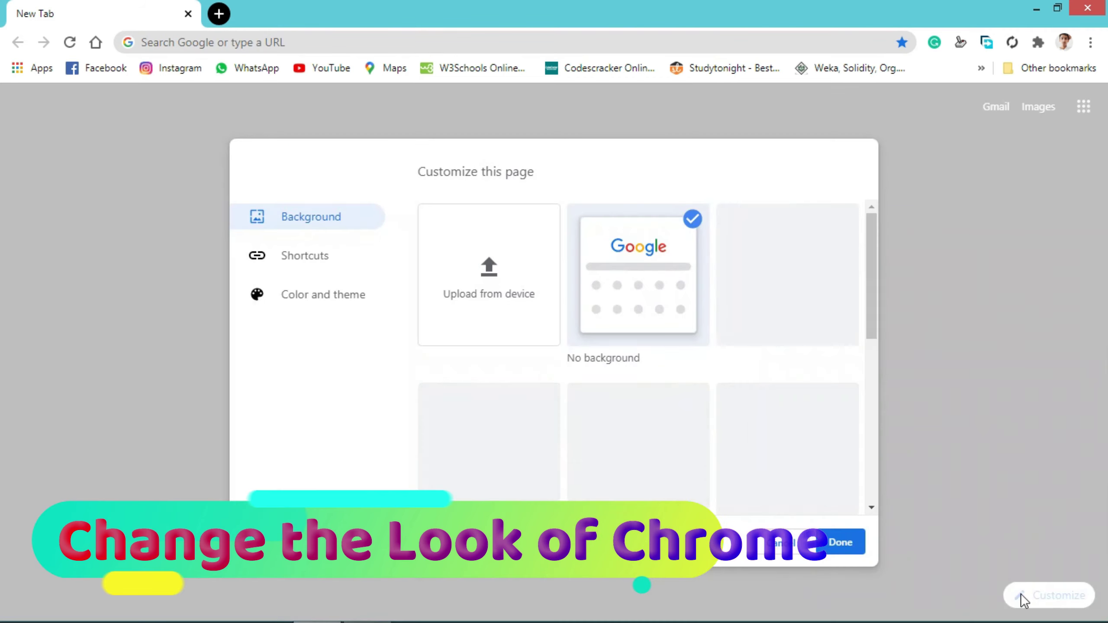
pyautogui.scroll(-6, 715, 336)
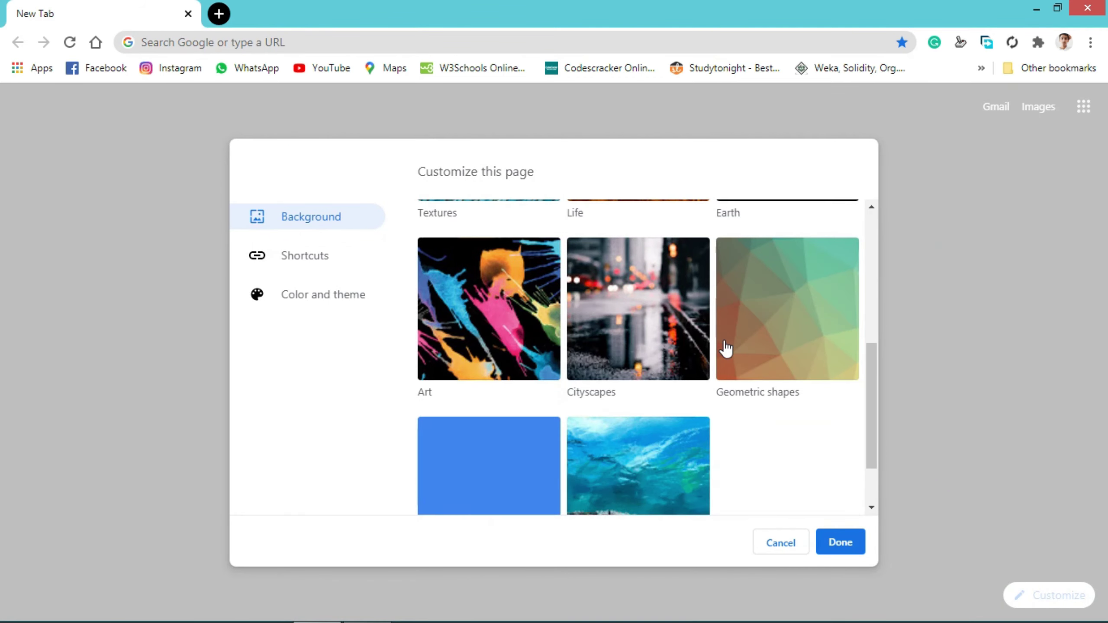
pyautogui.scroll(6, 725, 347)
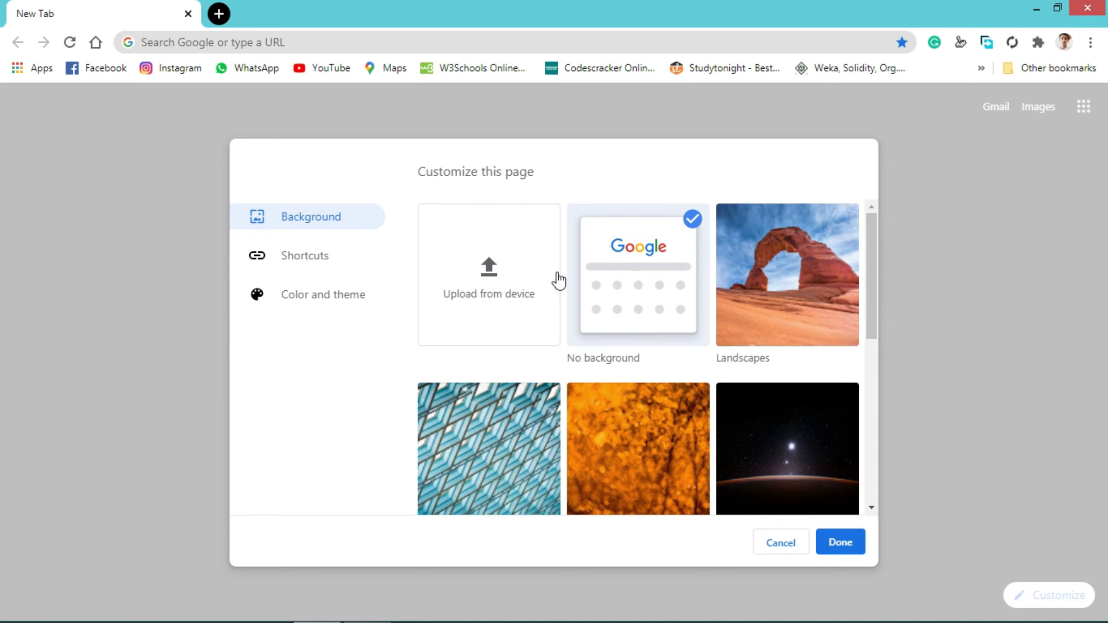
pyautogui.scroll(-4, 650, 374)
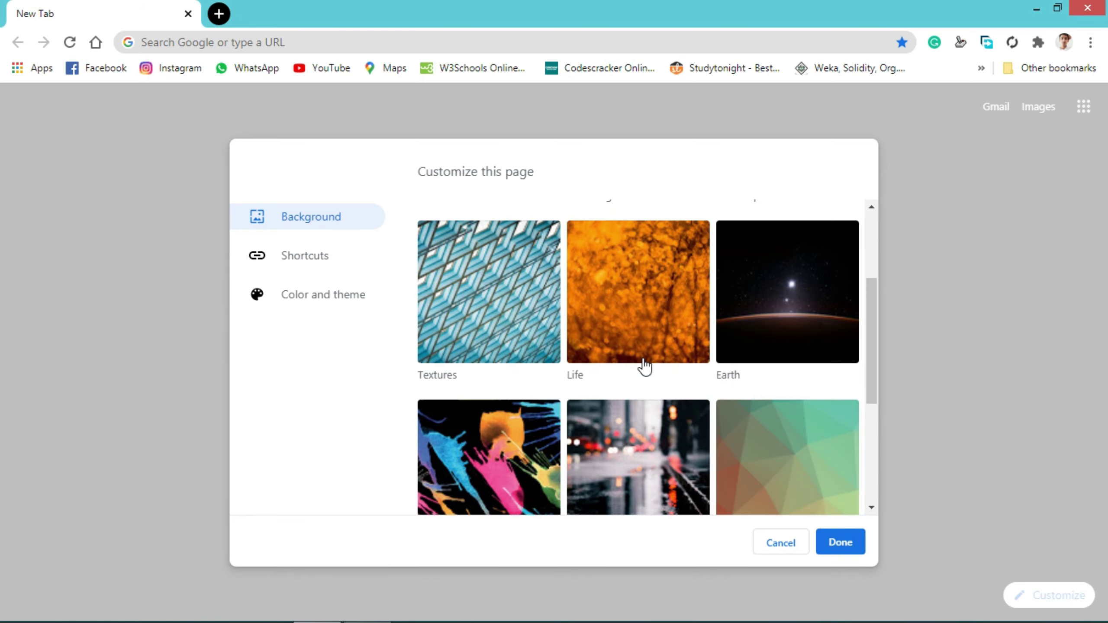
pyautogui.scroll(-2, 698, 363)
pyautogui.click(769, 362)
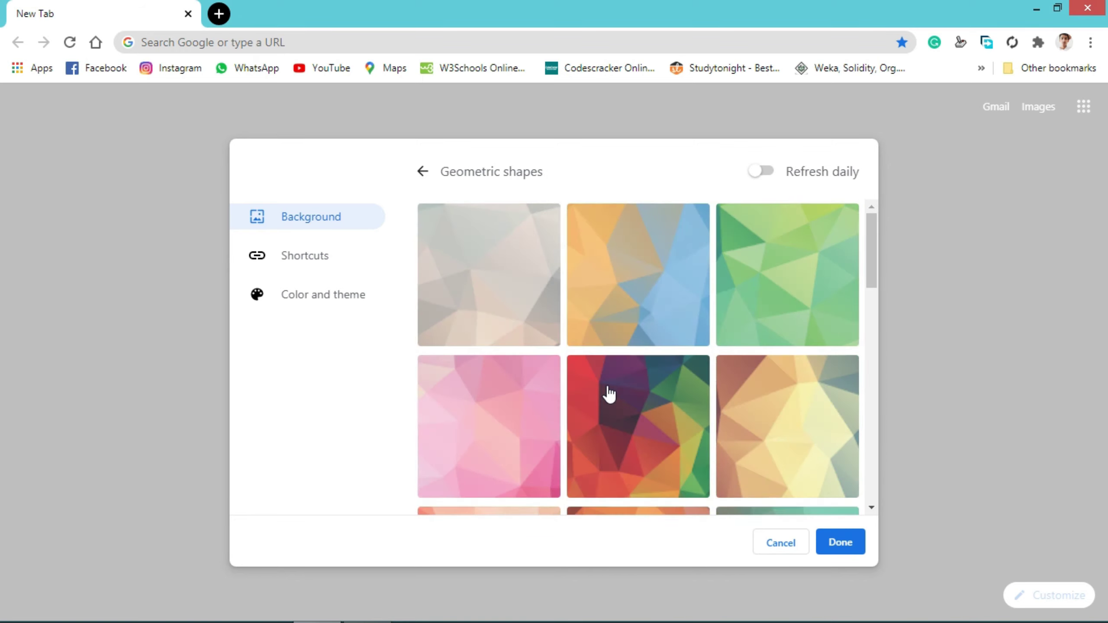
pyautogui.scroll(-6, 605, 391)
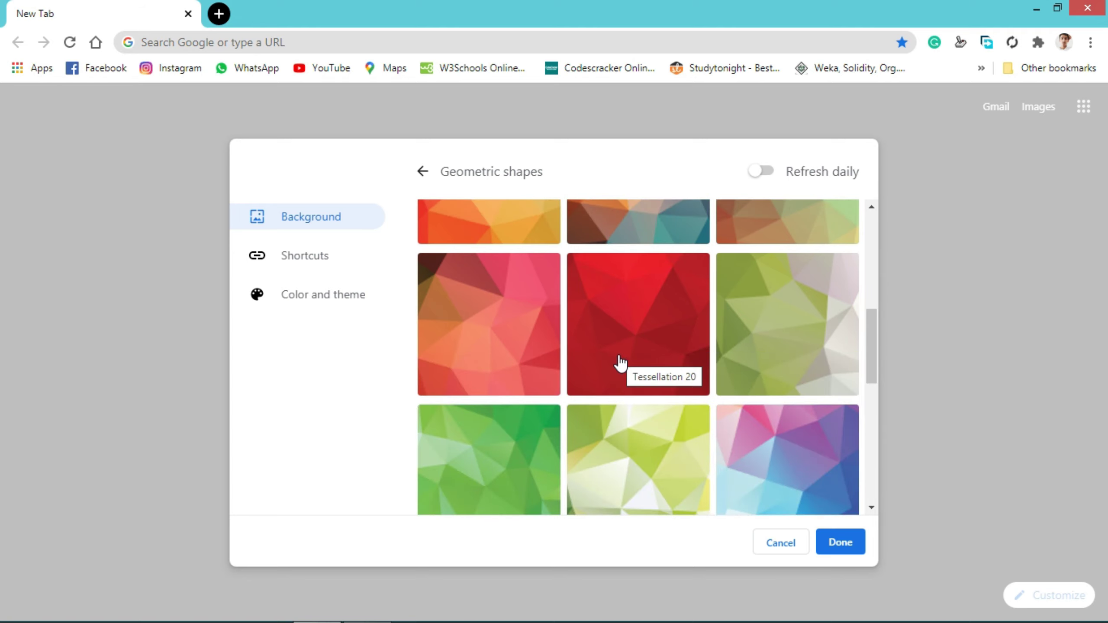
pyautogui.click(620, 363)
pyautogui.click(736, 363)
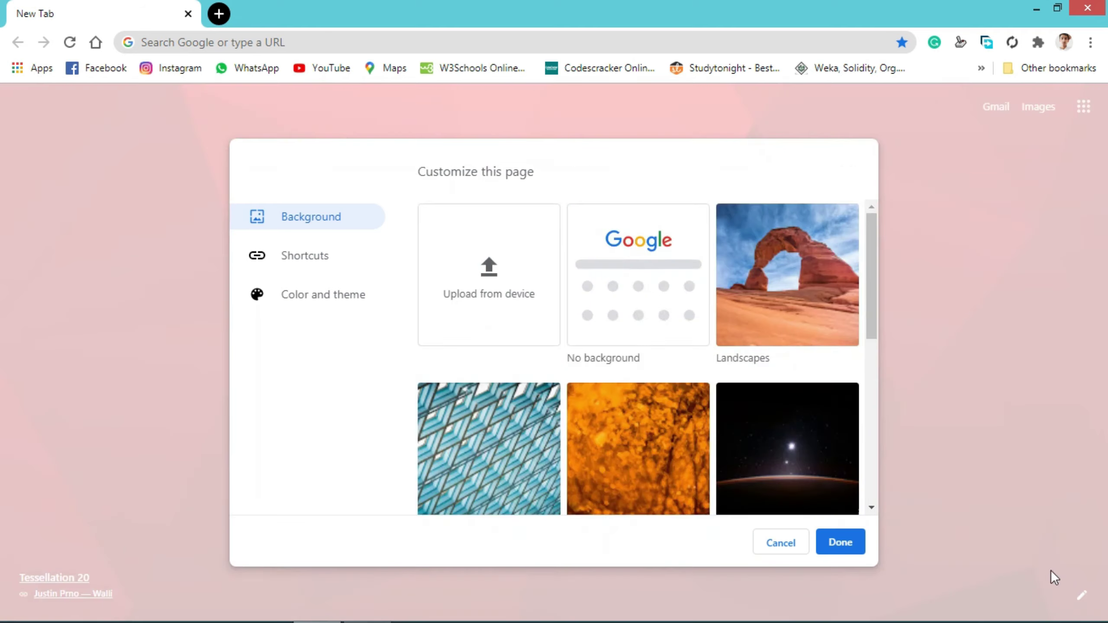
# Try the Most visited sites and My shortcuts options for the new tab page and turn Hide shortcuts back on
pyautogui.click(322, 255)
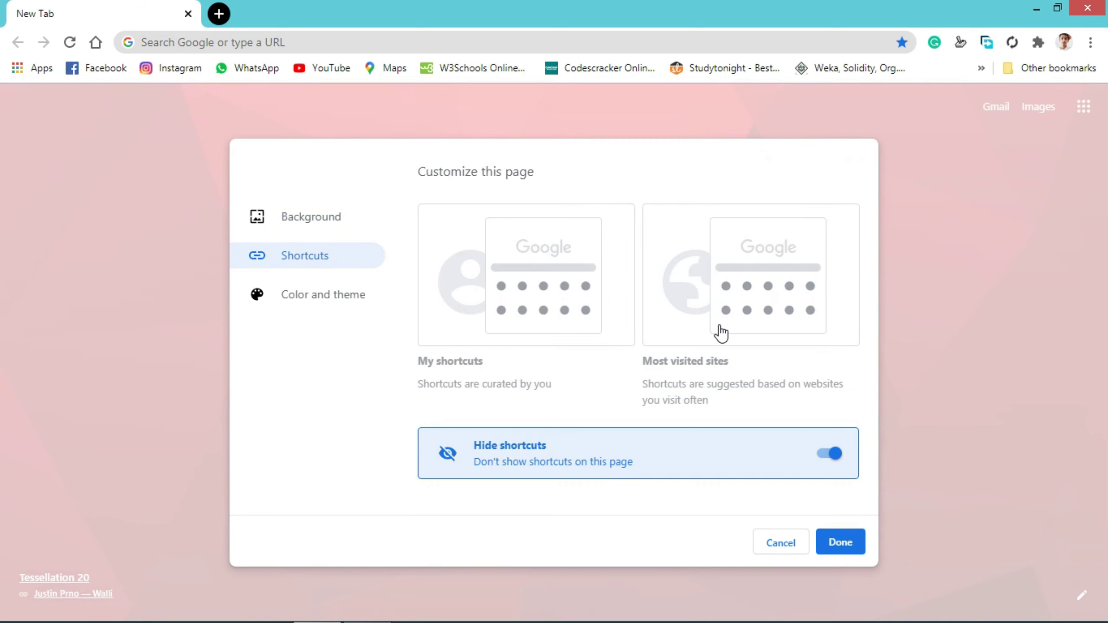
pyautogui.click(758, 327)
pyautogui.click(465, 315)
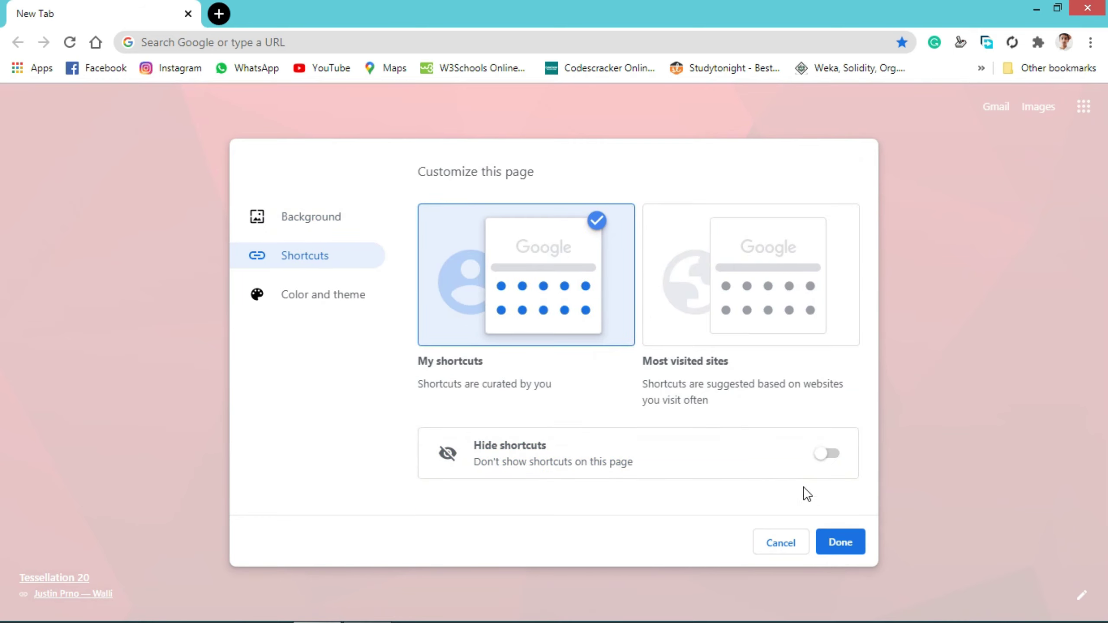
pyautogui.click(828, 454)
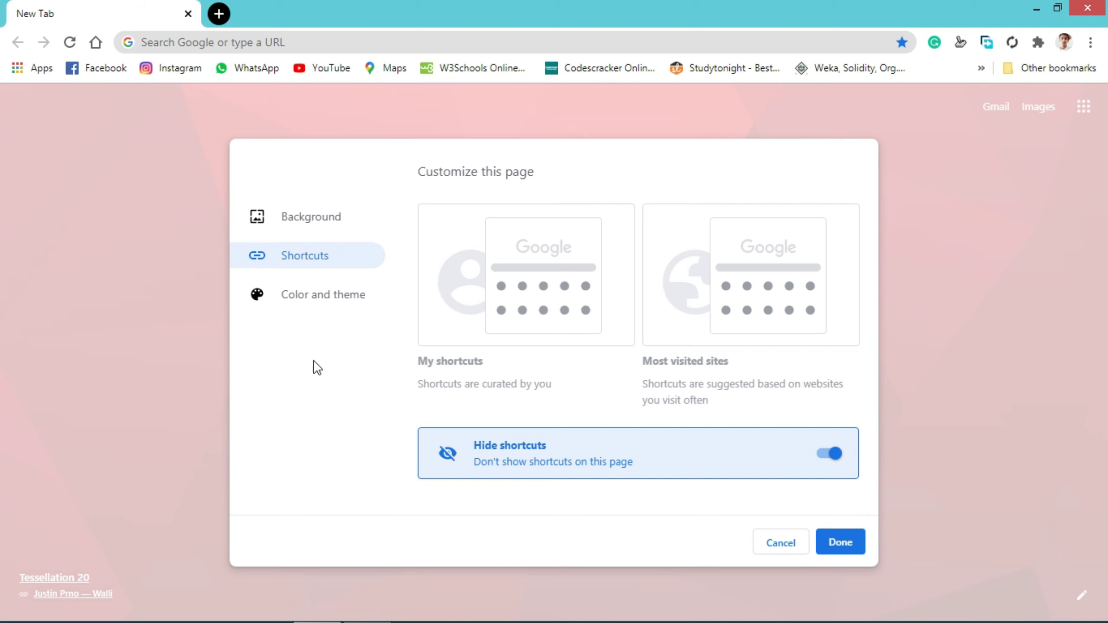
# Set the browser's color theme to the white and yellow swatch and apply the customization
pyautogui.click(357, 305)
pyautogui.click(607, 371)
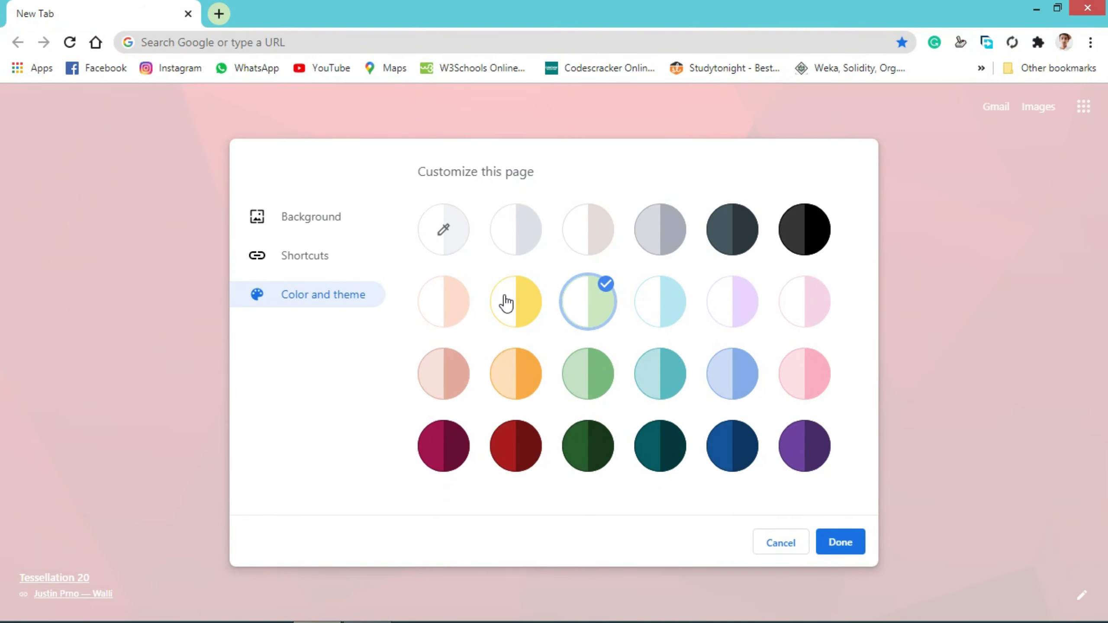
pyautogui.click(506, 302)
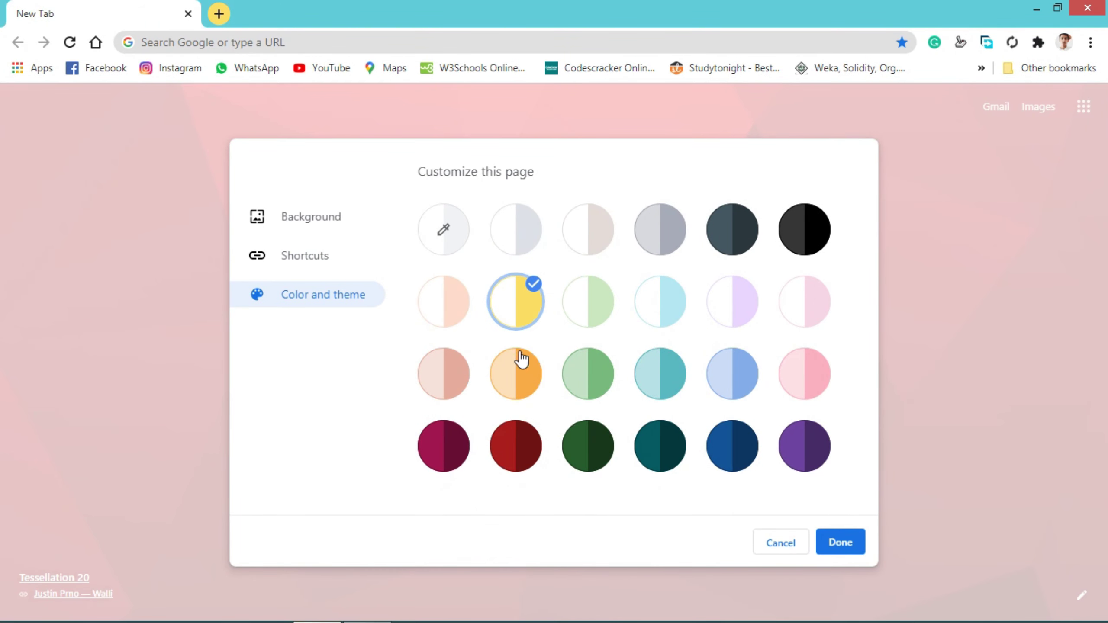
pyautogui.click(839, 543)
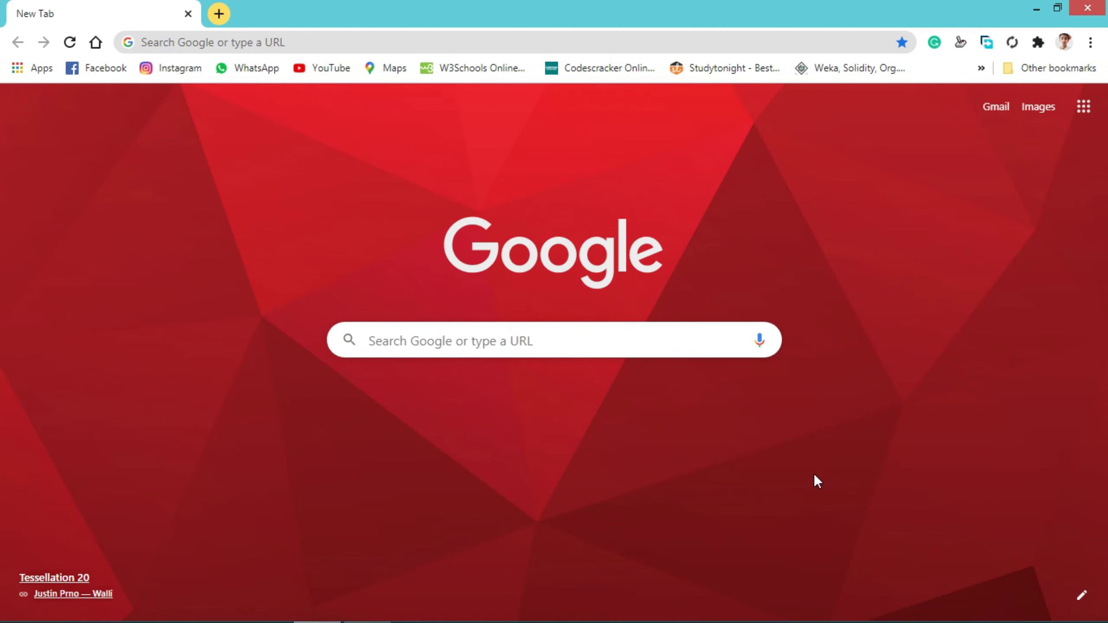